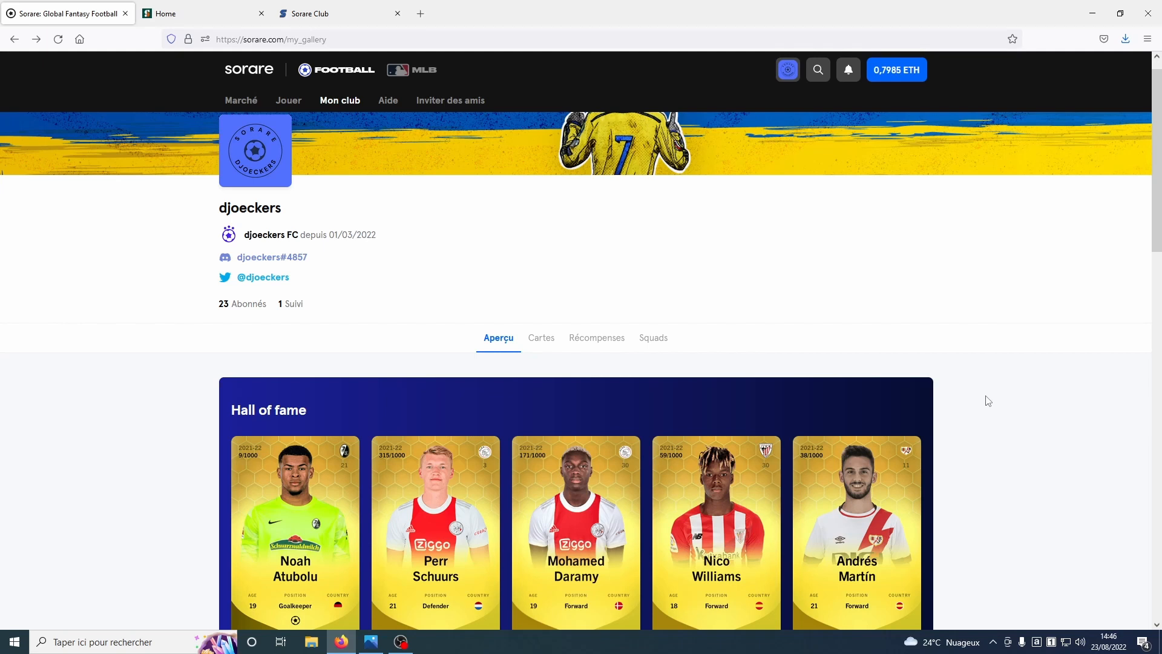
Open the tracking spreadsheet linked in Sorare Club's training centre article "Optimiser son aventure avec un Google Sheet !".
click(310, 13)
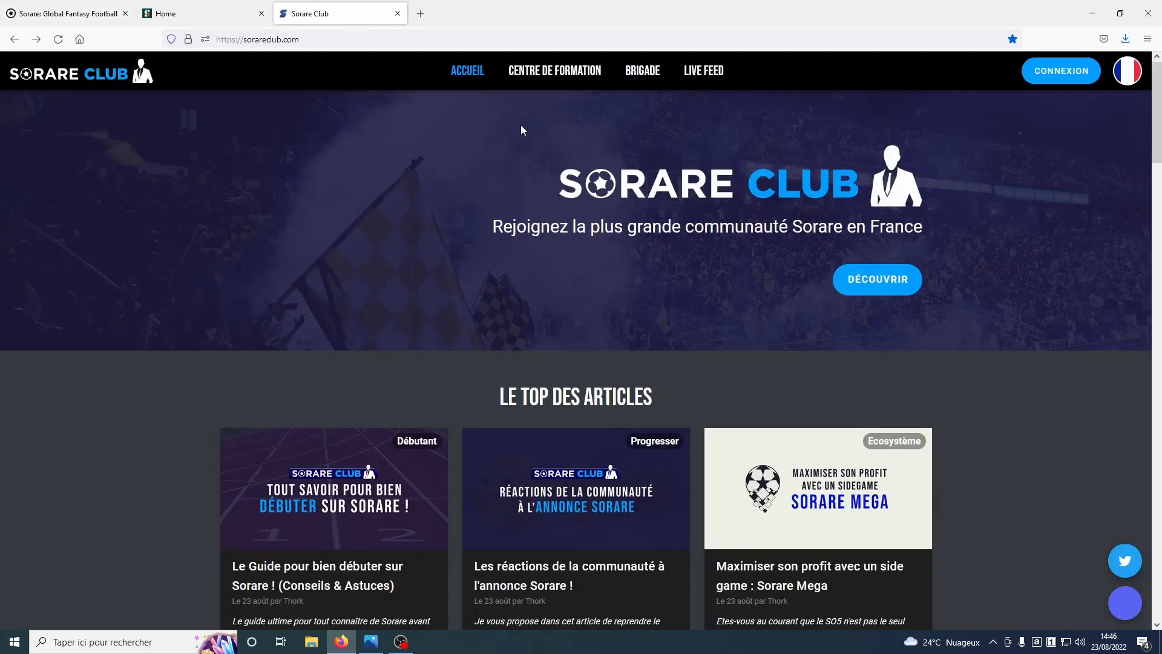
click(575, 78)
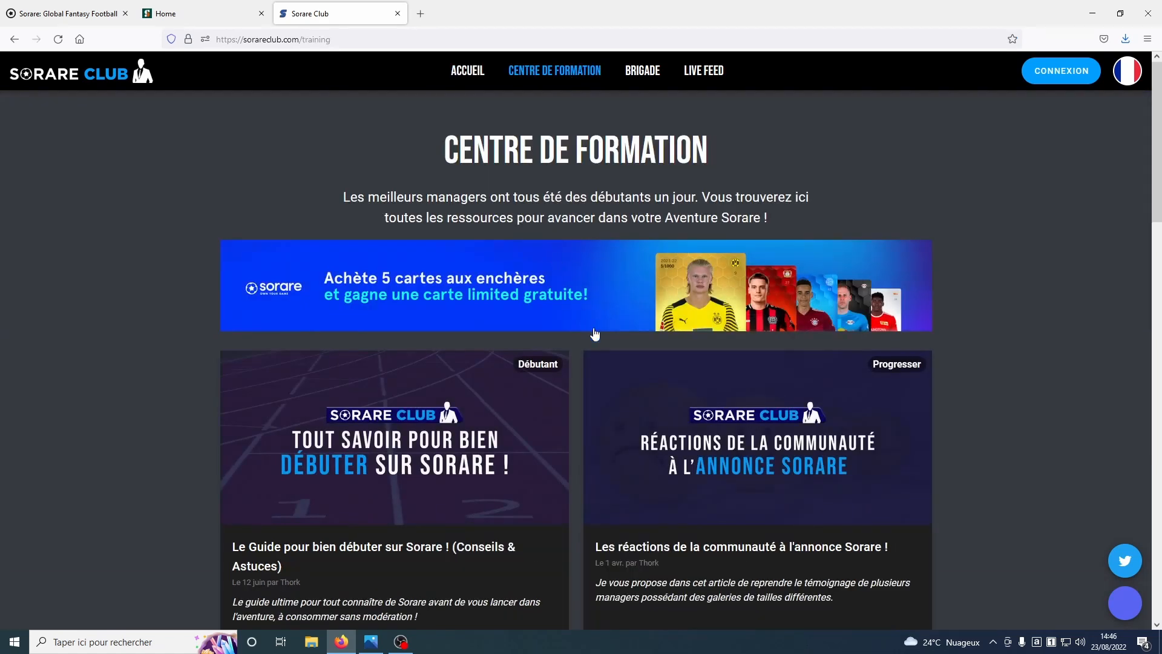
scroll(595, 329, down, 5)
scroll(595, 329, down, 6)
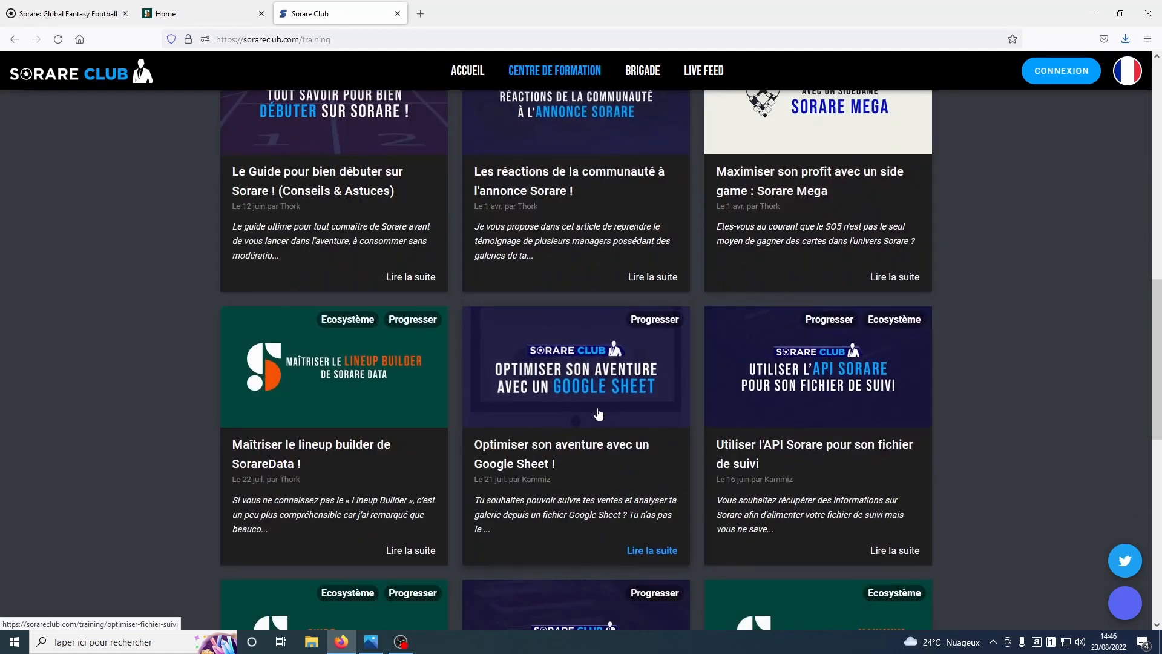
click(598, 413)
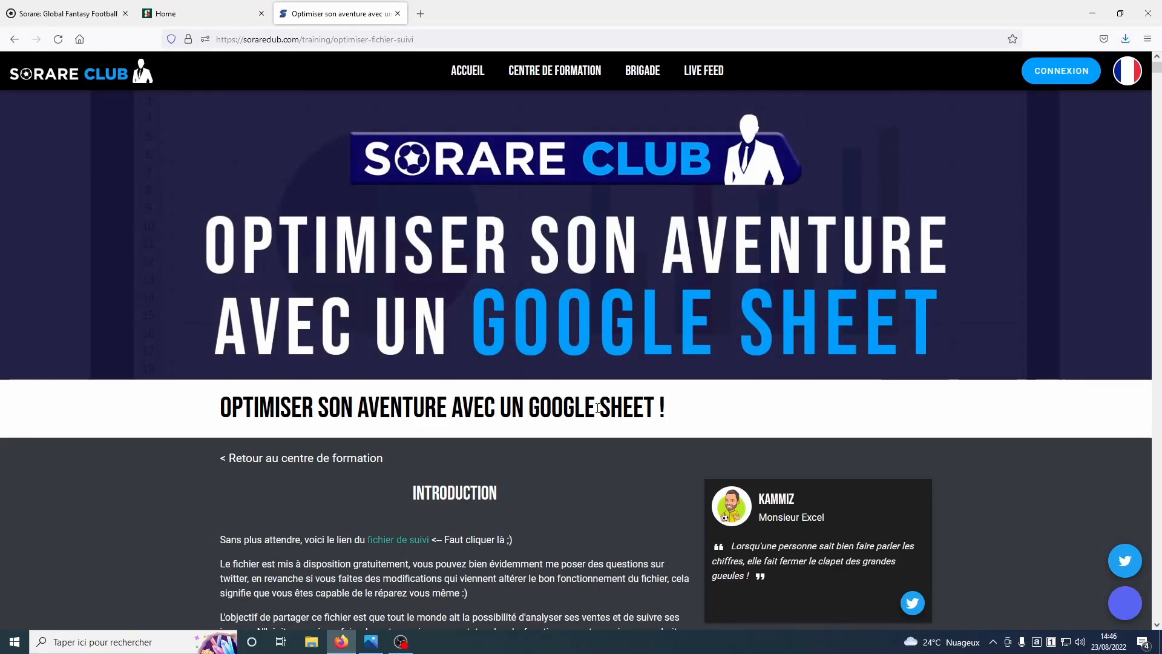
scroll(598, 409, down, 4)
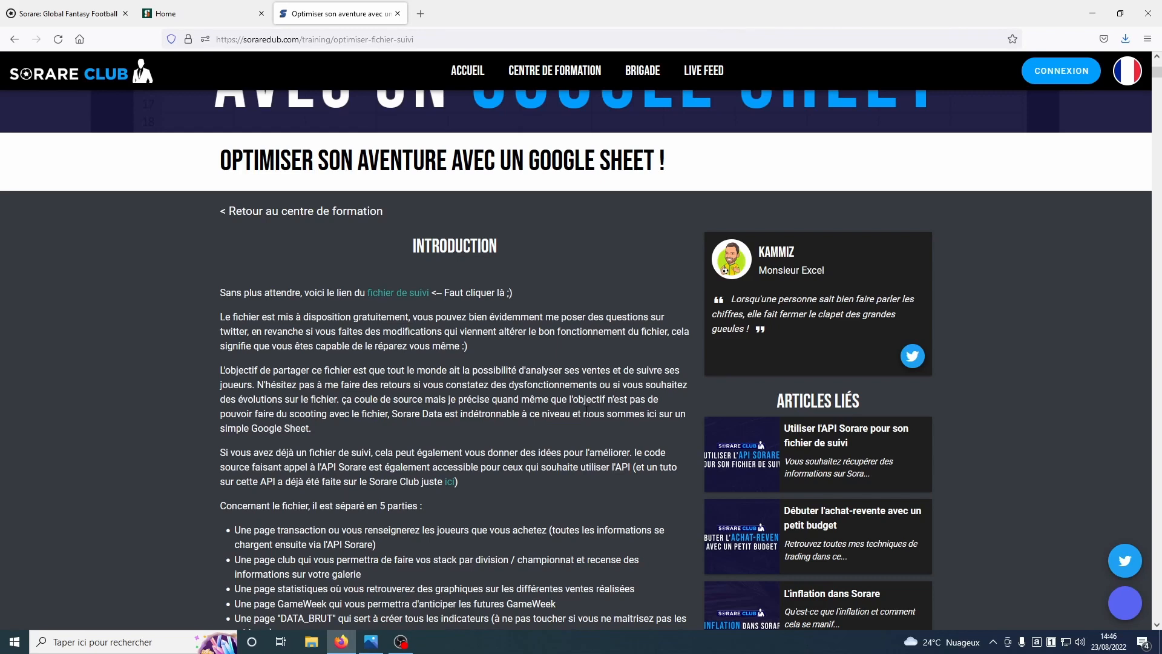
click(414, 295)
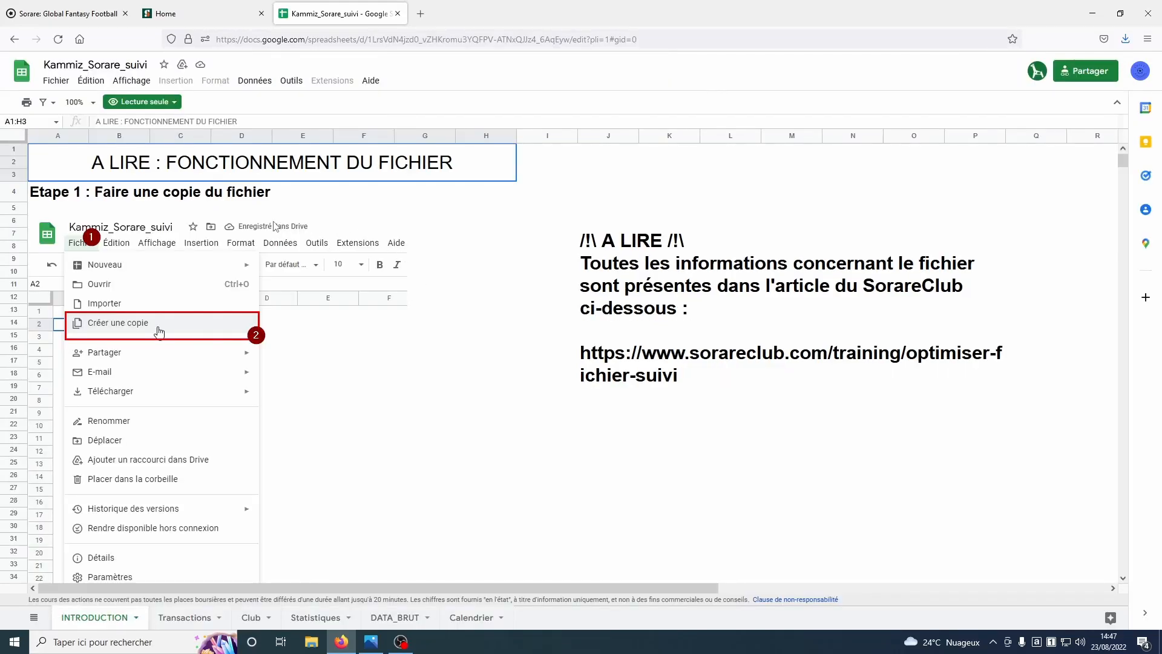
Make a copy of the Kammiz_Sorare_suivi spreadsheet named "Tuto fichier de suivi" in Mon Drive.
click(59, 81)
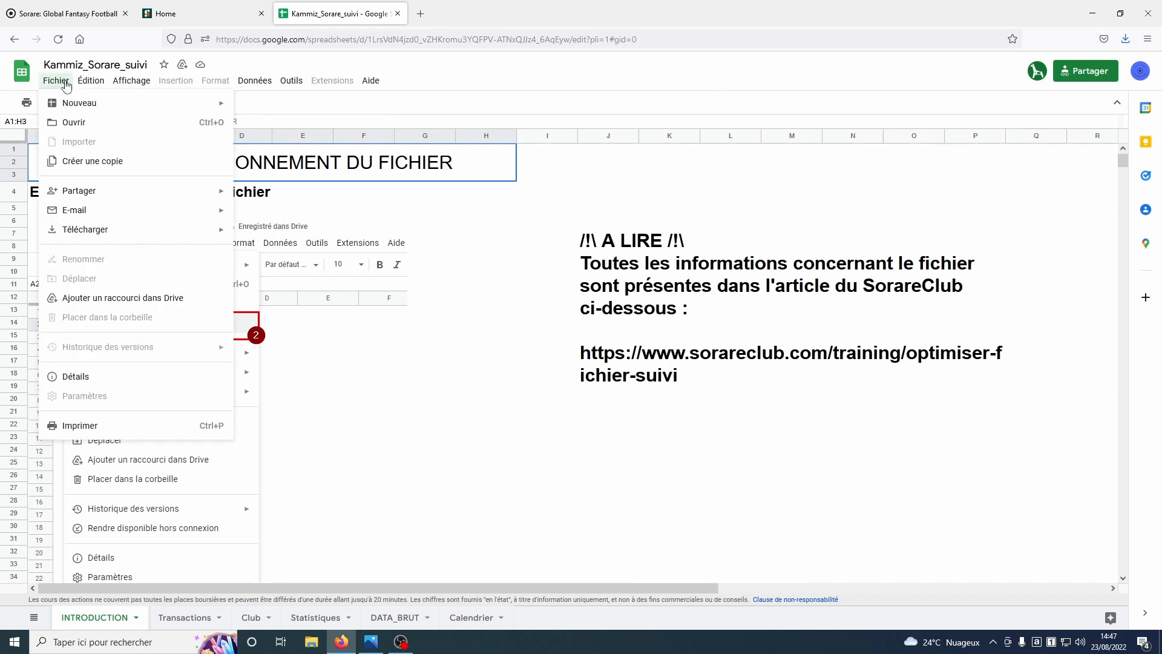
click(92, 162)
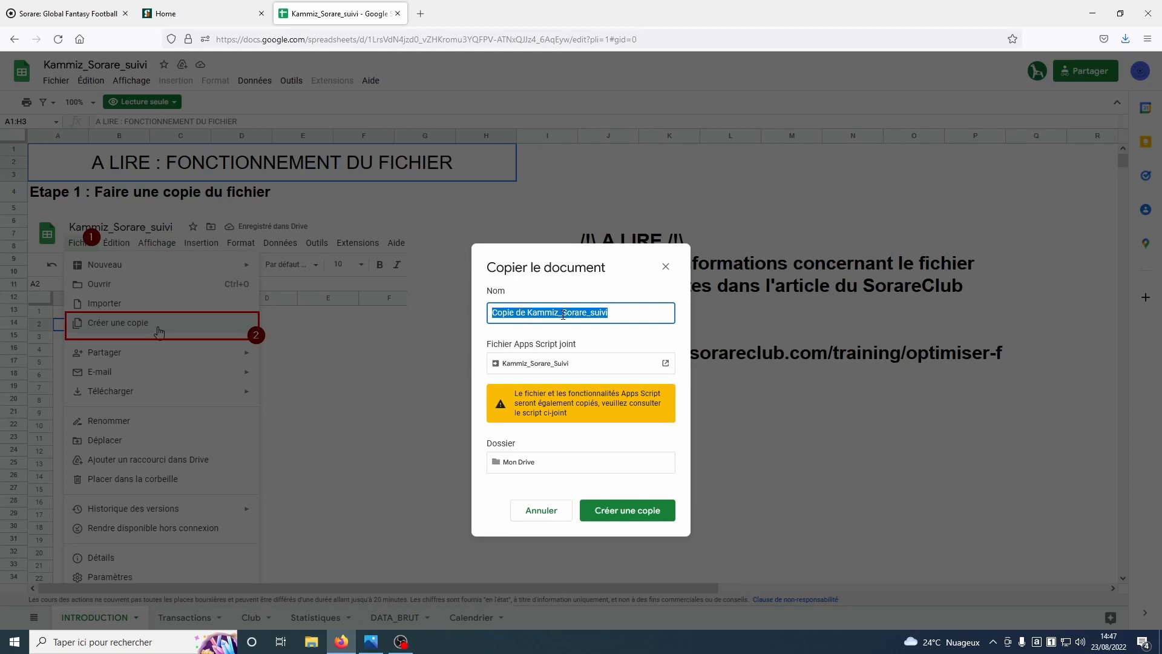
text(Tuto fic)
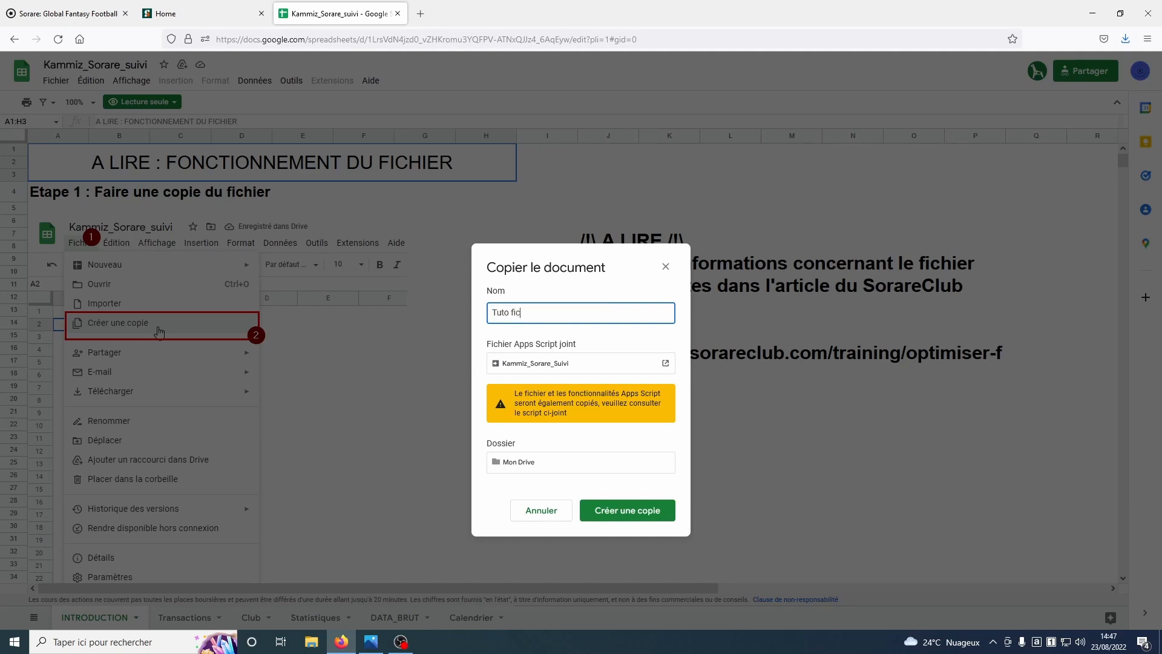
text(hier de suivi)
click(615, 511)
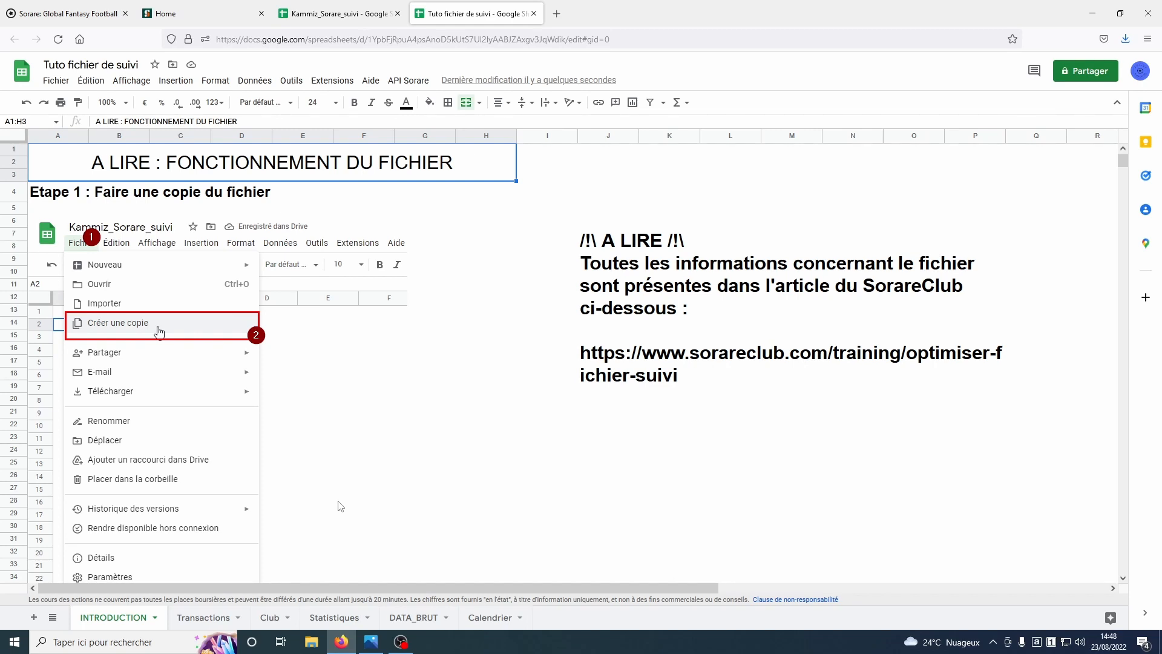
Show the copy's Transactions sheet and copy the manager identifier from the web address of the club's own SorareData gallery.
click(205, 618)
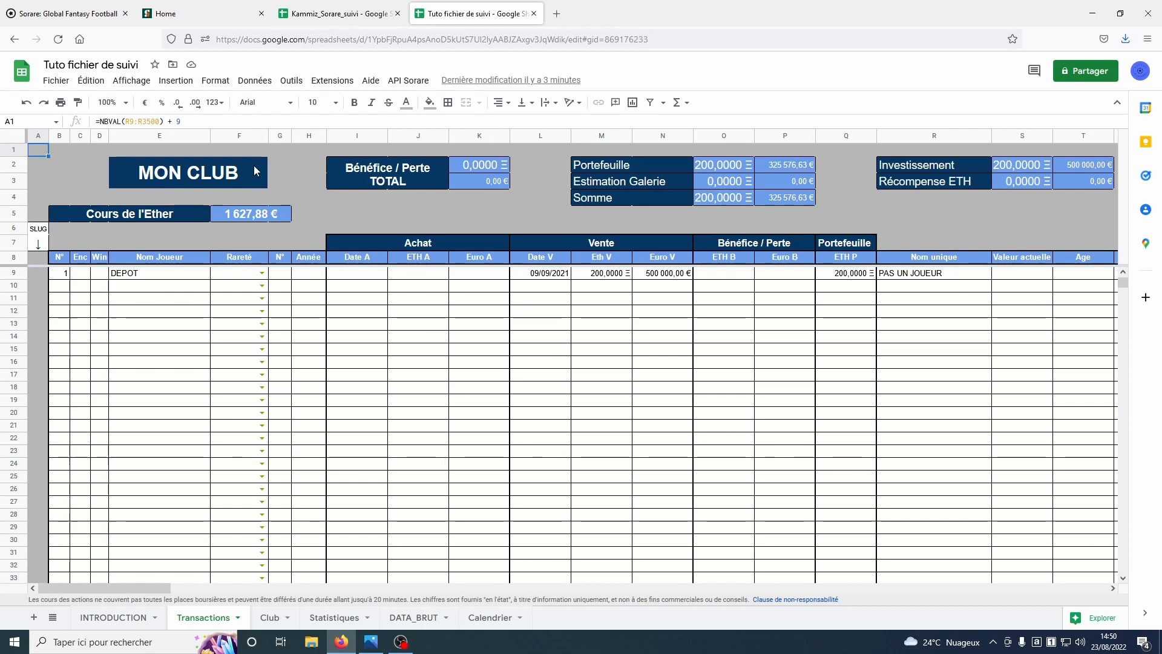
click(202, 14)
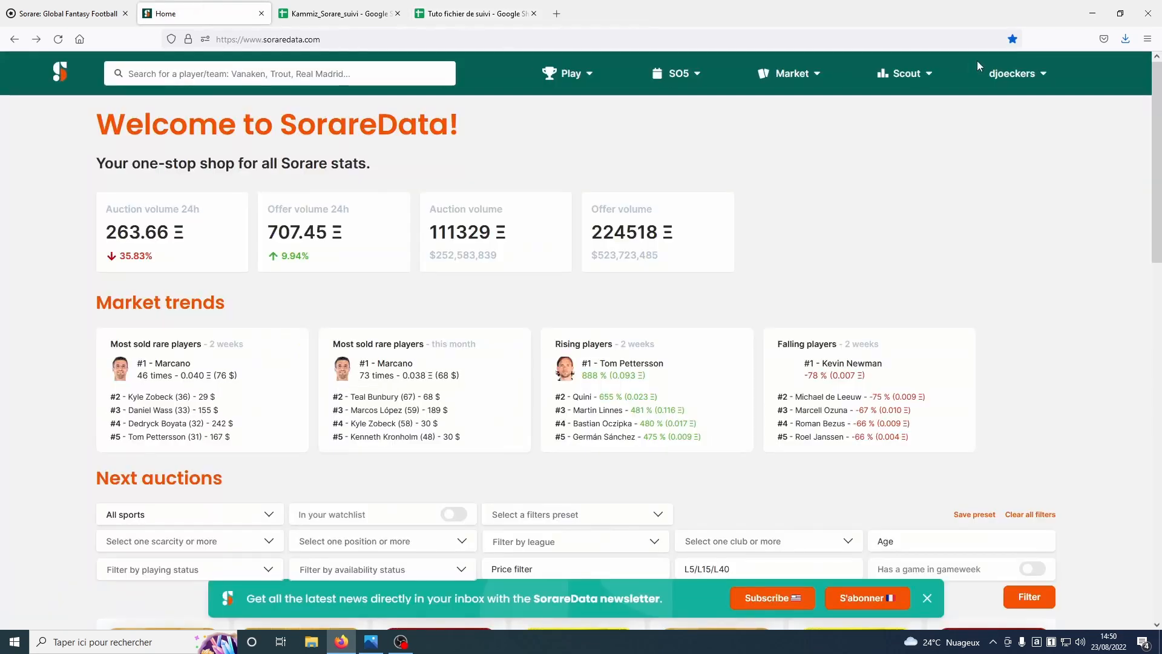
click(1011, 73)
click(949, 144)
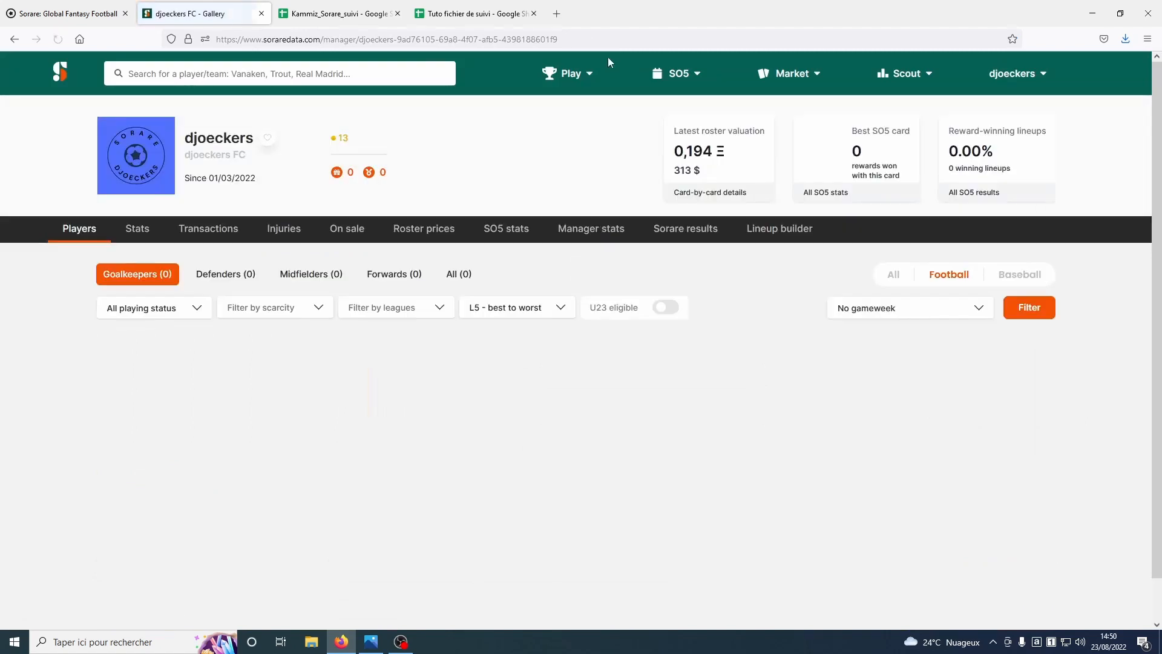
drag(559, 40, 355, 45)
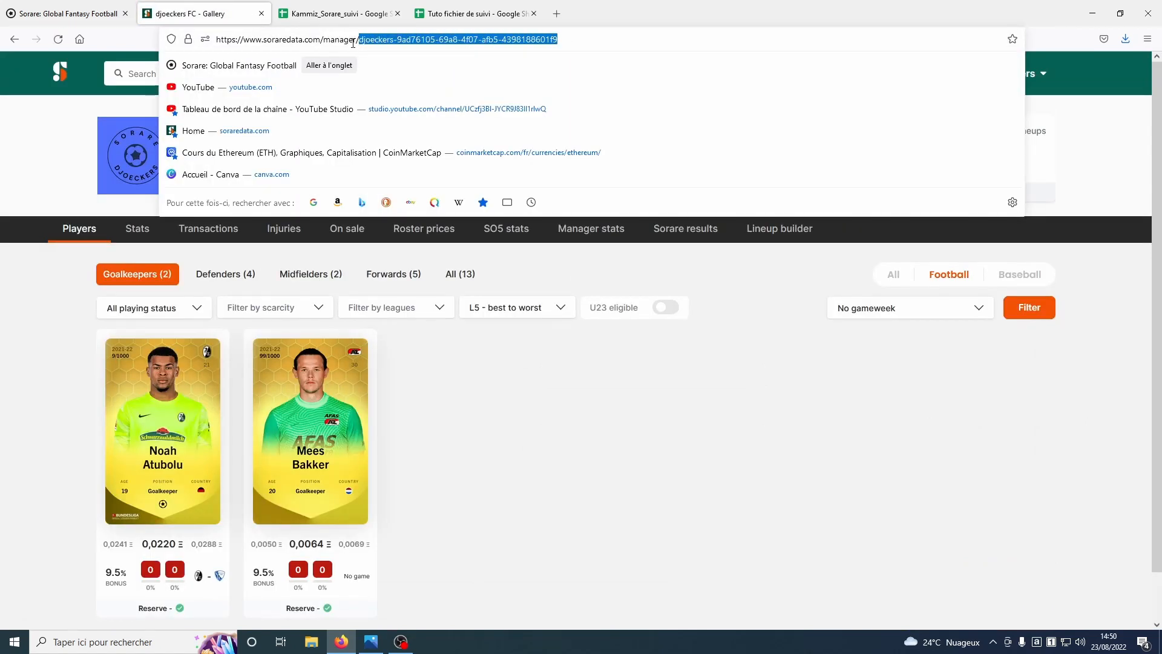
right_click(371, 44)
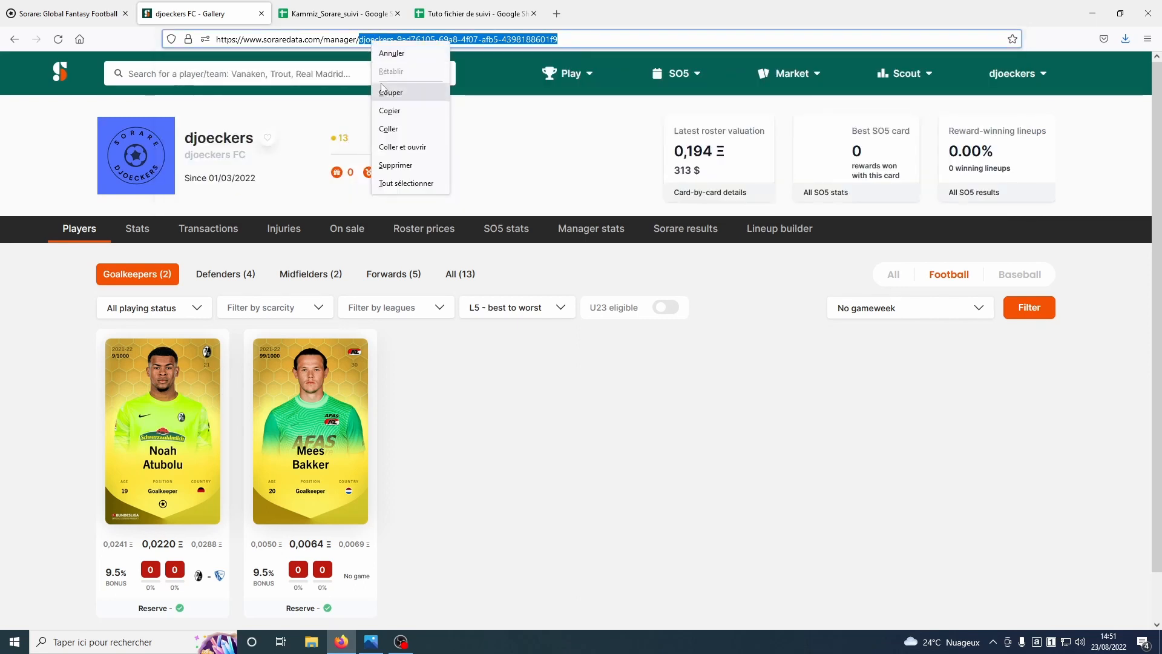
click(391, 111)
Replace the MON CLUB text in merged cell E2:F3 of the Transactions sheet with the copied manager identifier.
click(472, 13)
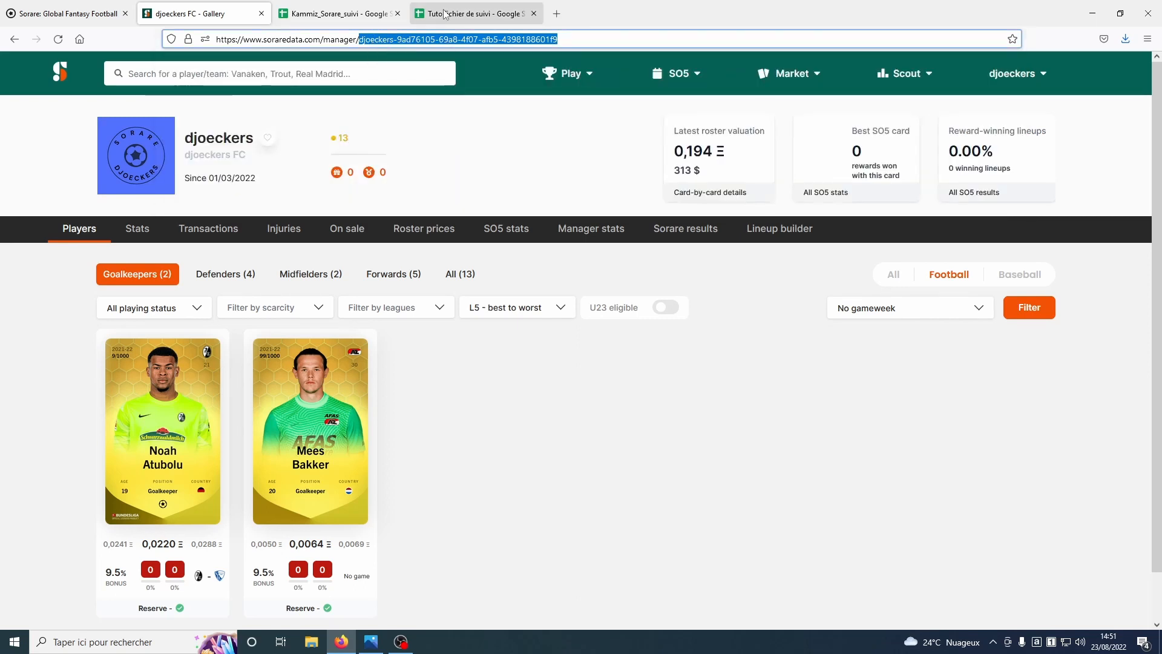
click(193, 175)
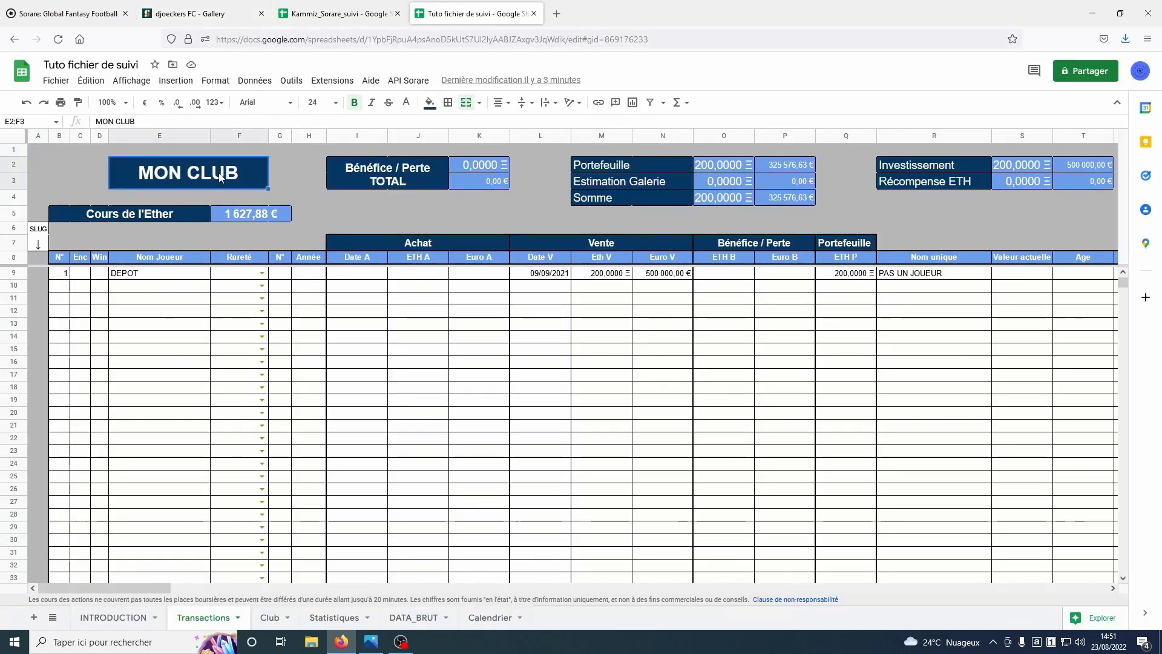
key(ctrl+v)
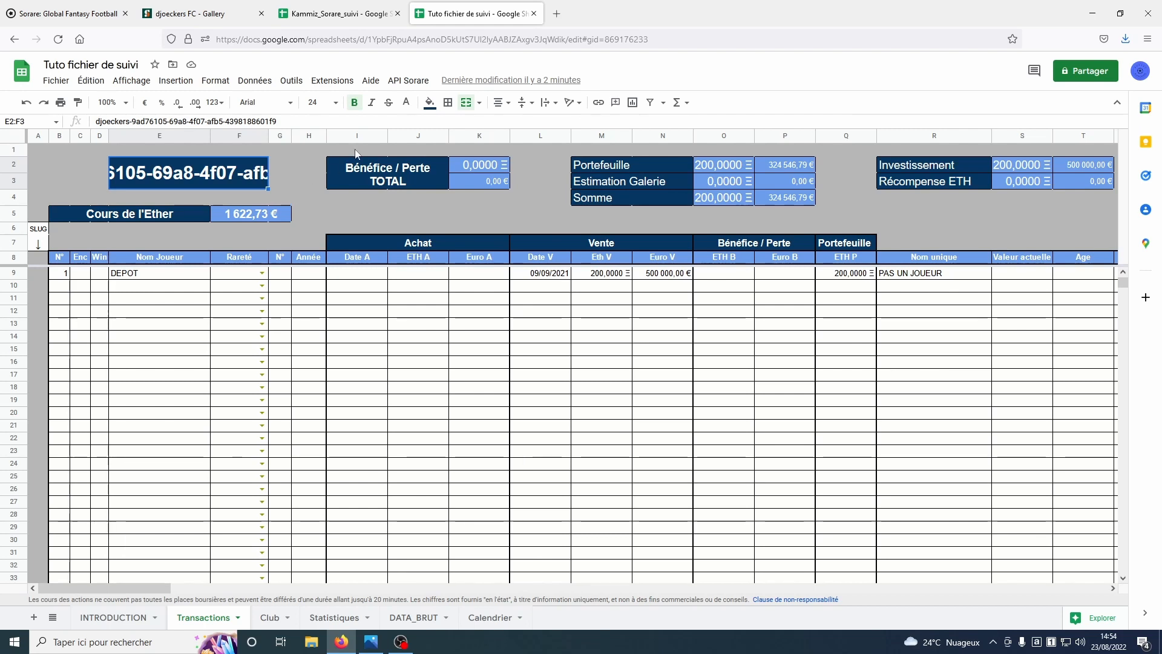
Launch the API Sorare initialisation with the club's players and authorise the unverified Kammiz_Sorare_Suivi script for the Google account.
click(405, 81)
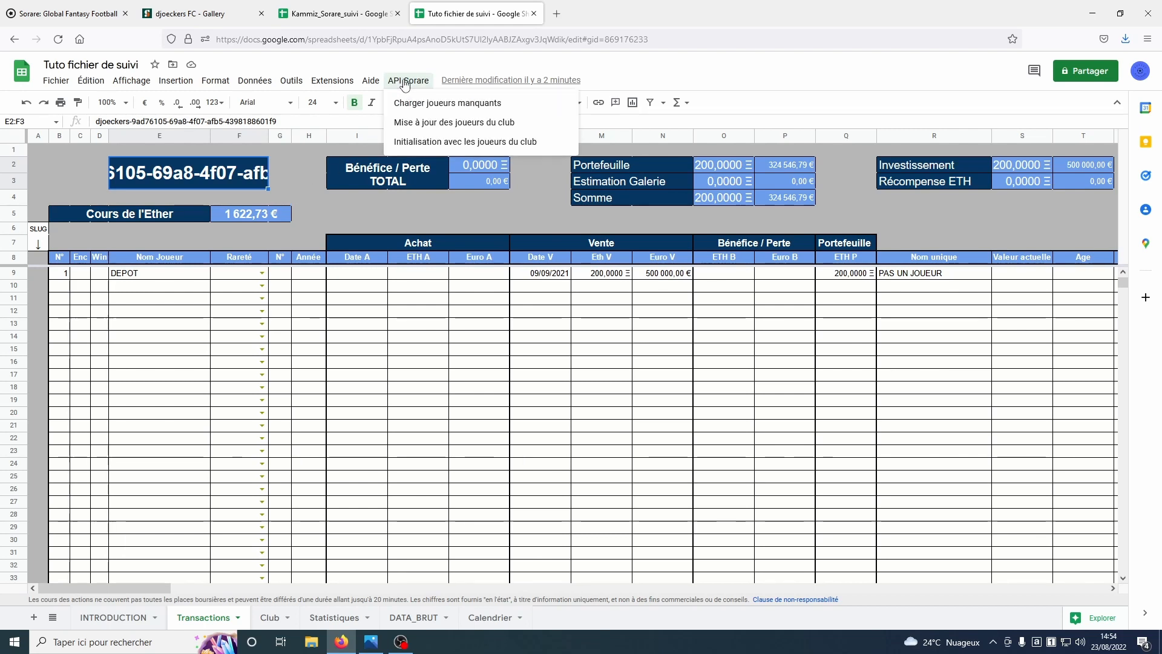
click(411, 144)
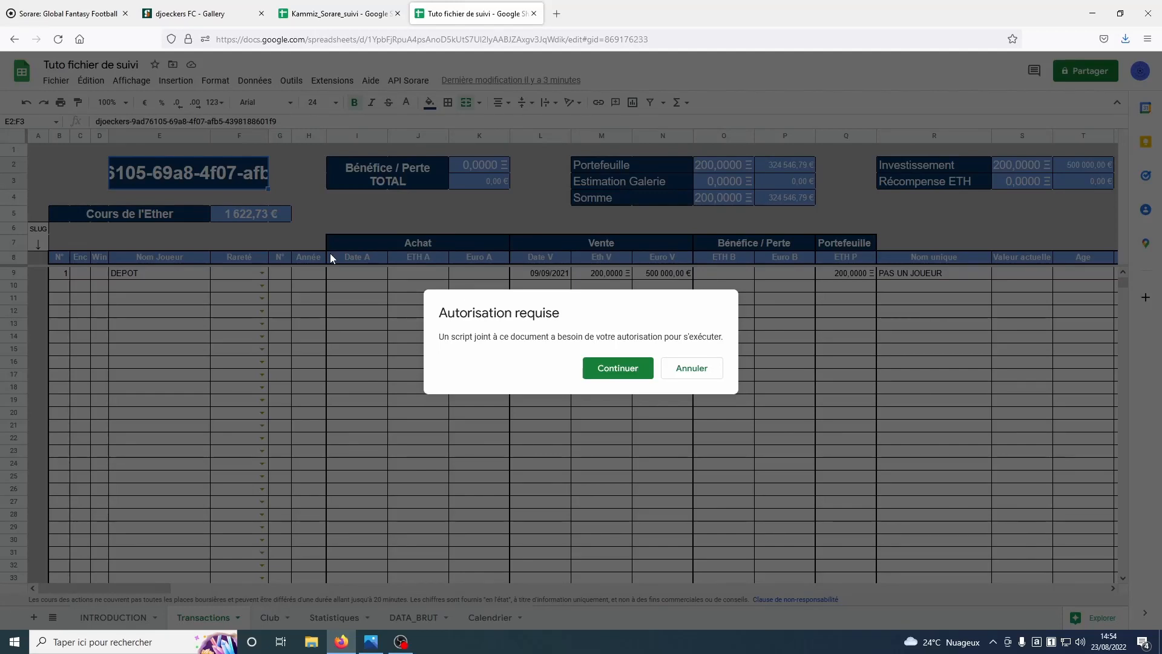
click(618, 368)
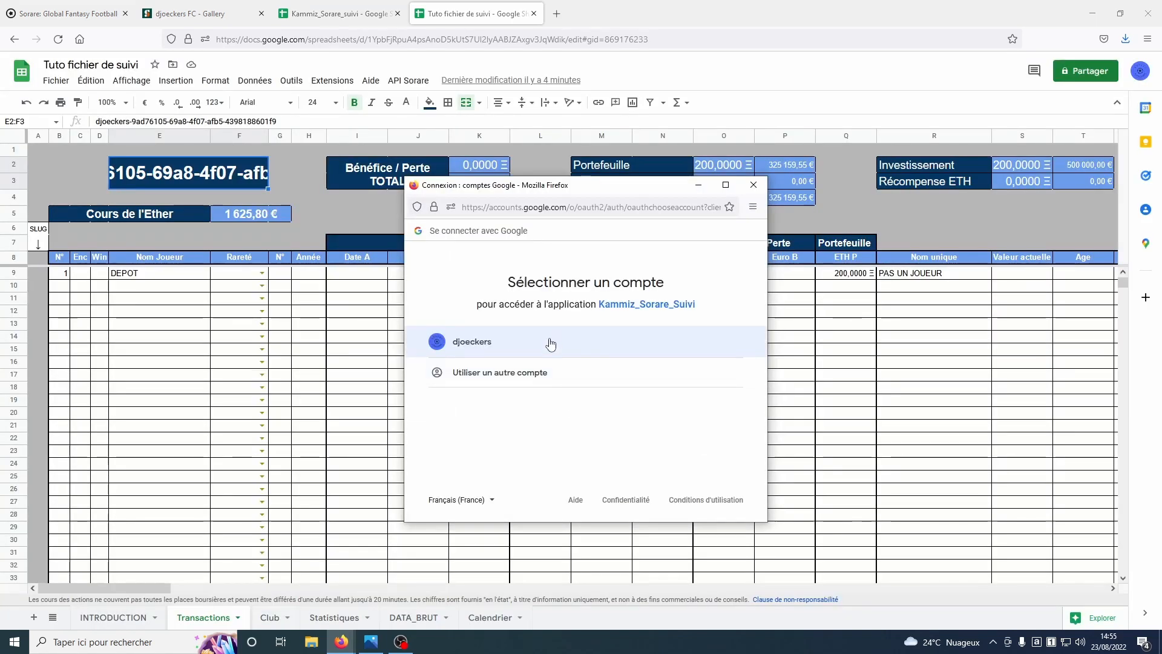
click(550, 346)
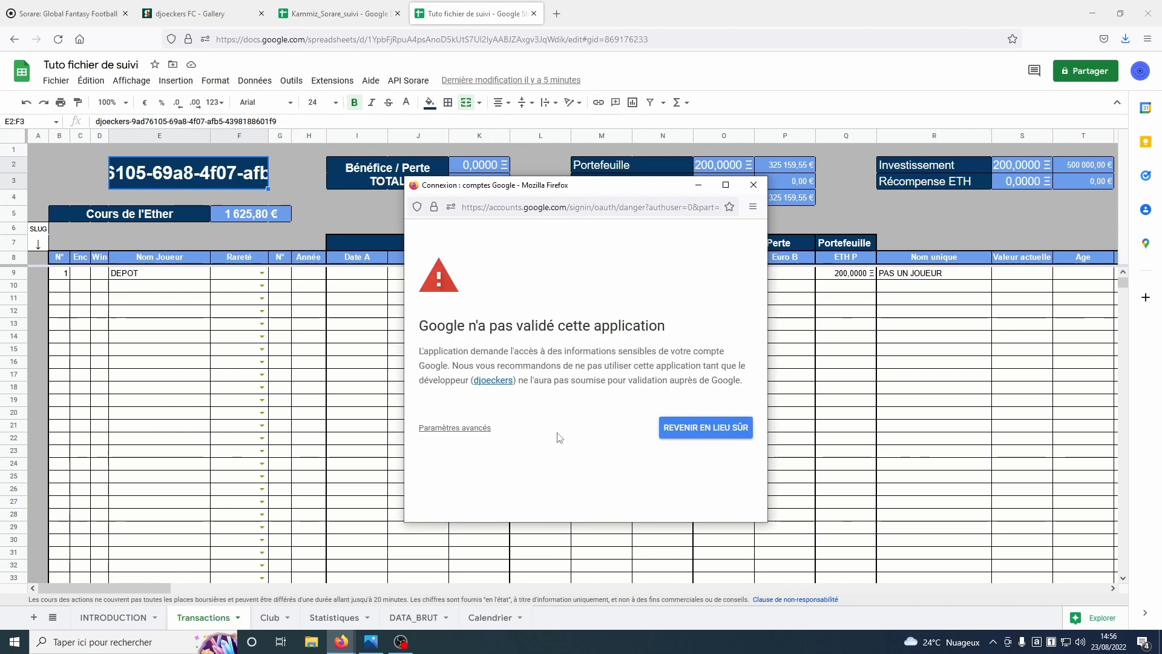
click(476, 428)
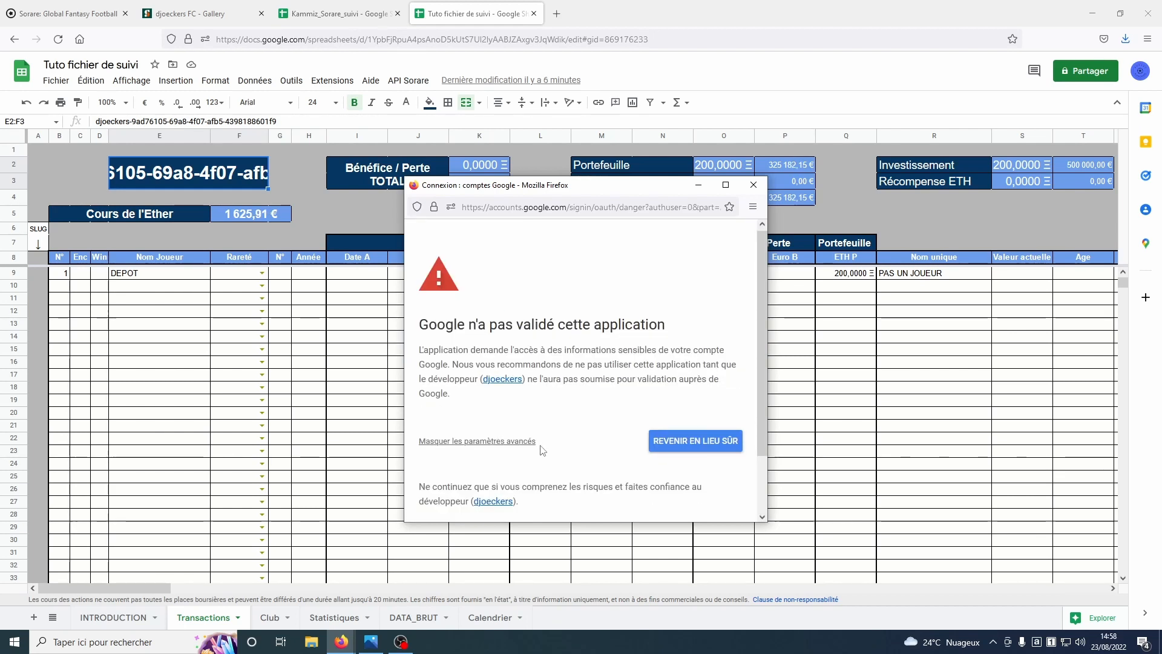
scroll(542, 451, down, 2)
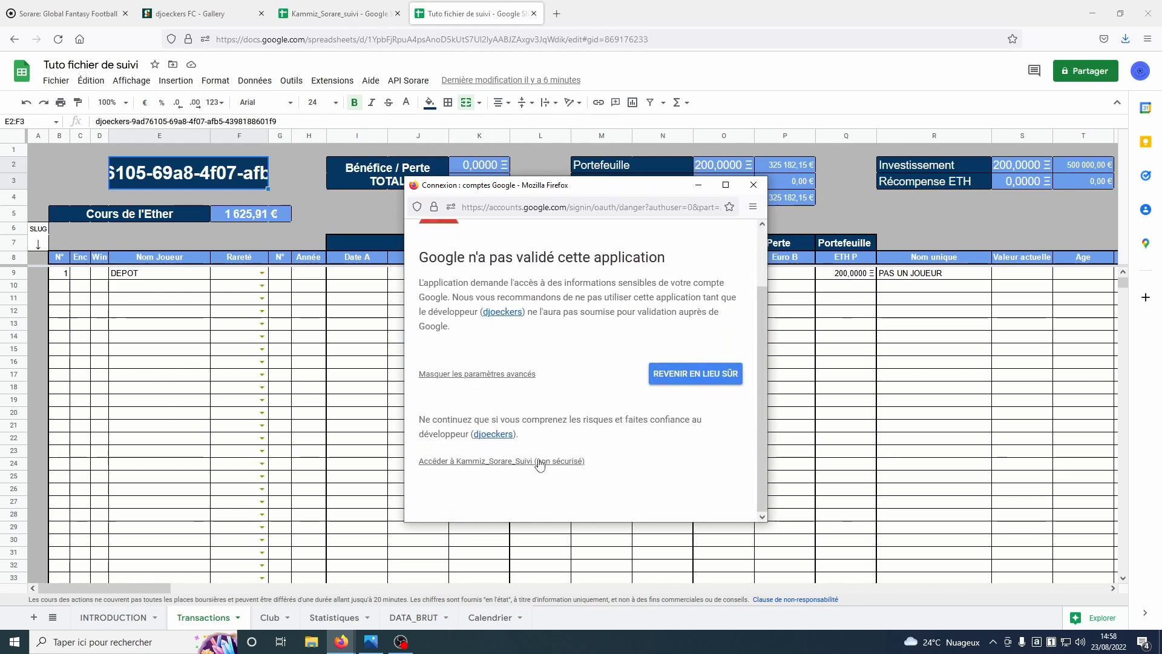
click(496, 462)
scroll(496, 436, down, 5)
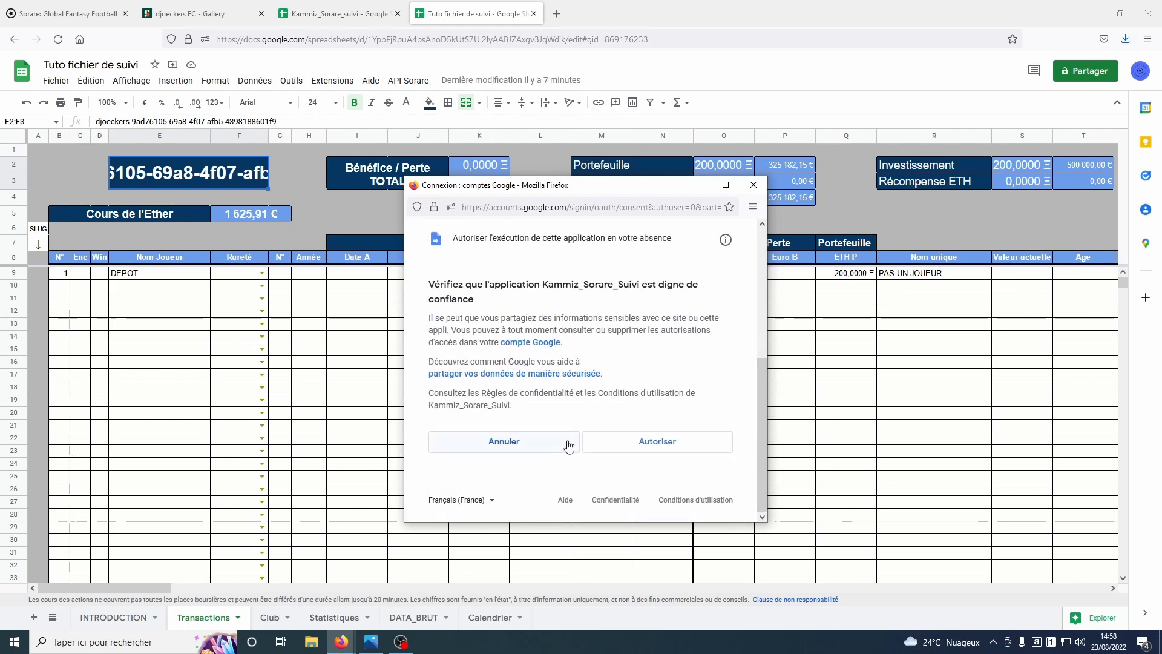
click(636, 448)
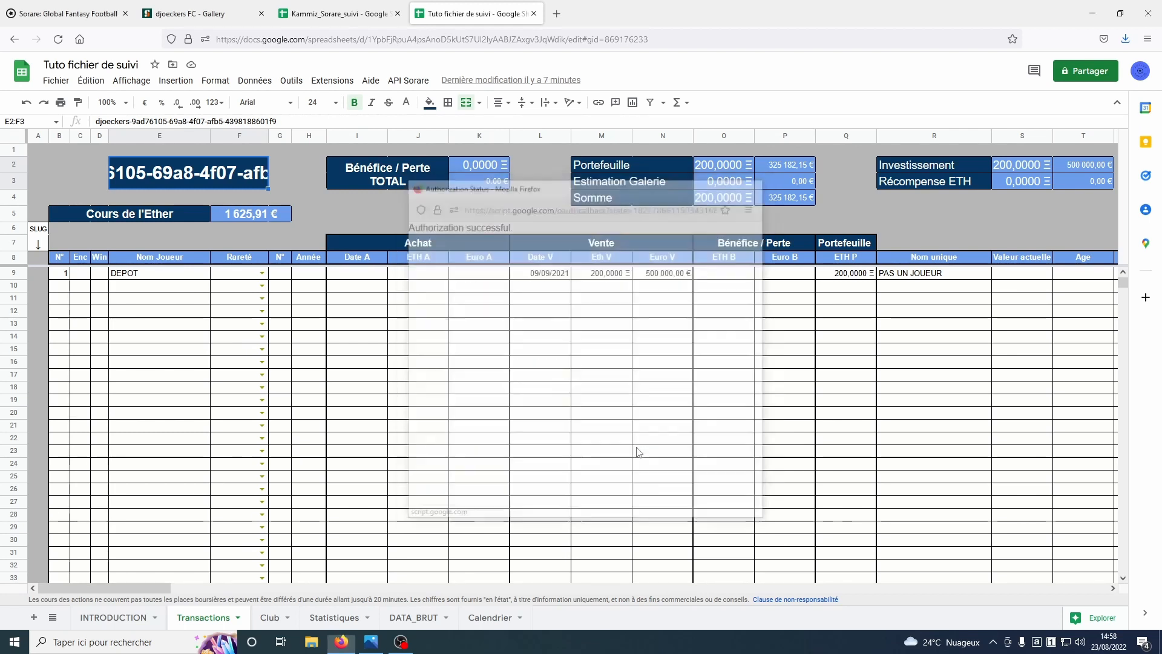
Run "Initialisation avec les joueurs du club" from API Sorare to load the club's players into the Transactions sheet.
click(409, 81)
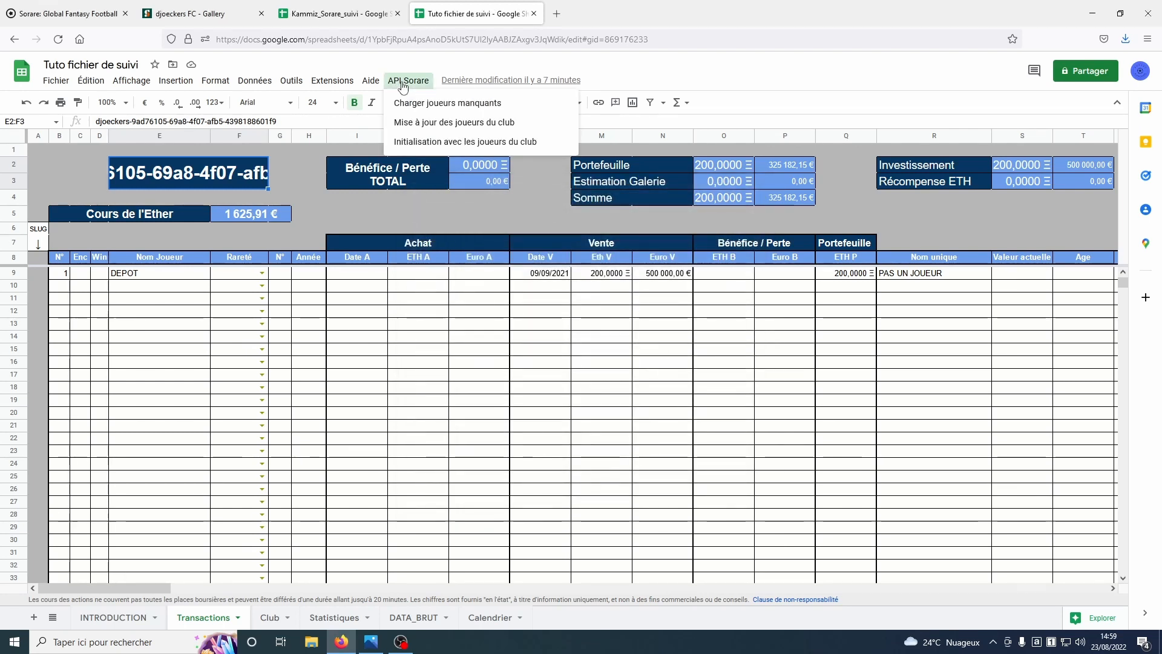
click(413, 142)
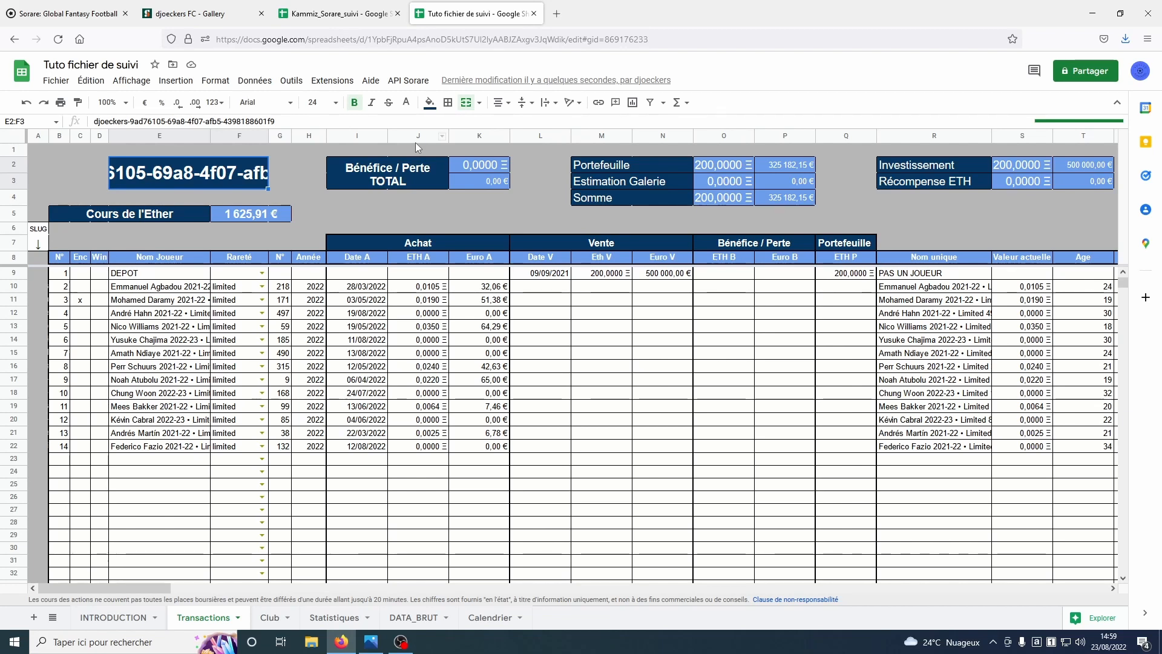
click(408, 80)
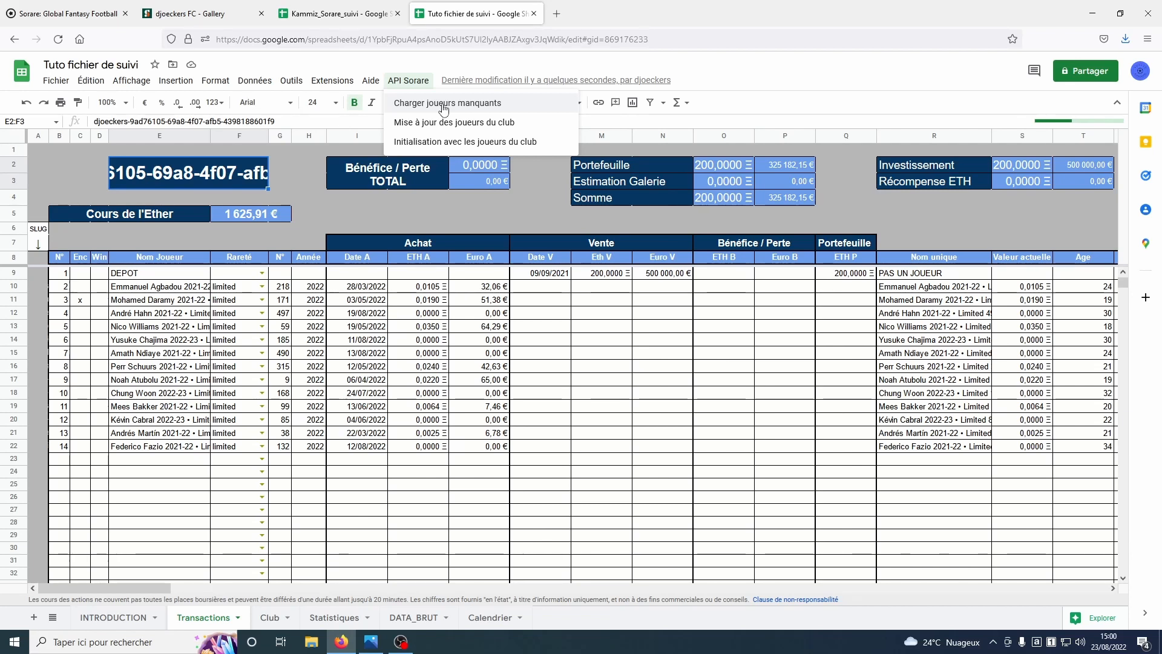
Open the Mohamed Daramy card in the Sorare gallery and highlight its slug "mohammed-daramy-2021-limited-171" in the web address.
click(76, 15)
scroll(335, 276, down, 2)
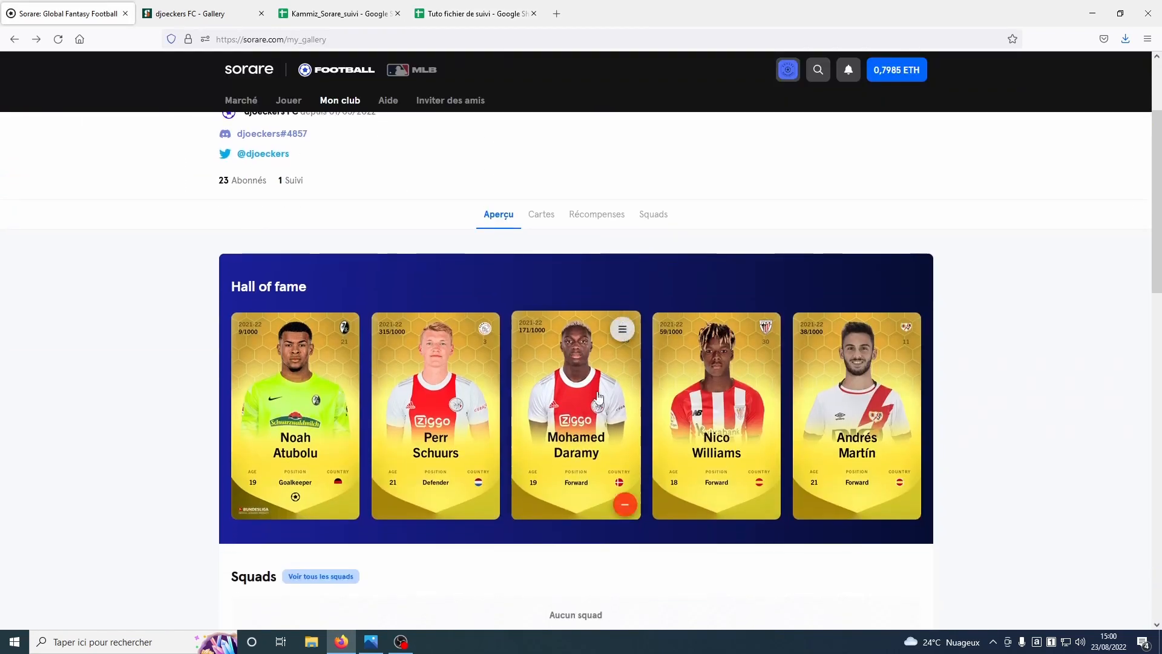
click(582, 410)
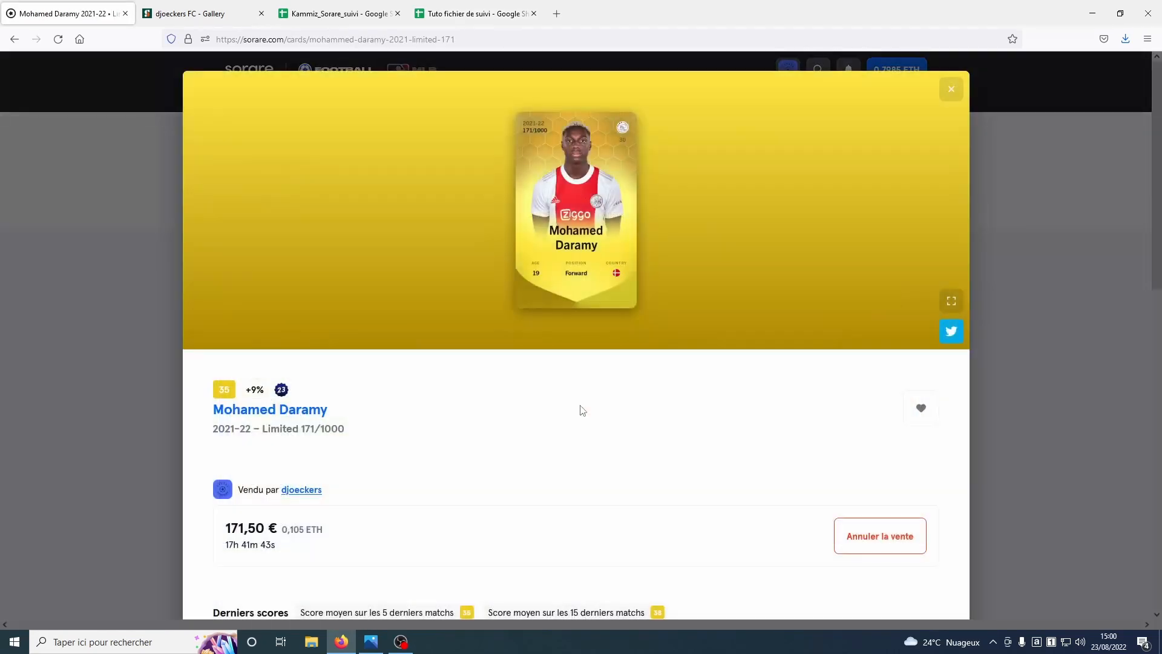
drag(472, 42, 319, 60)
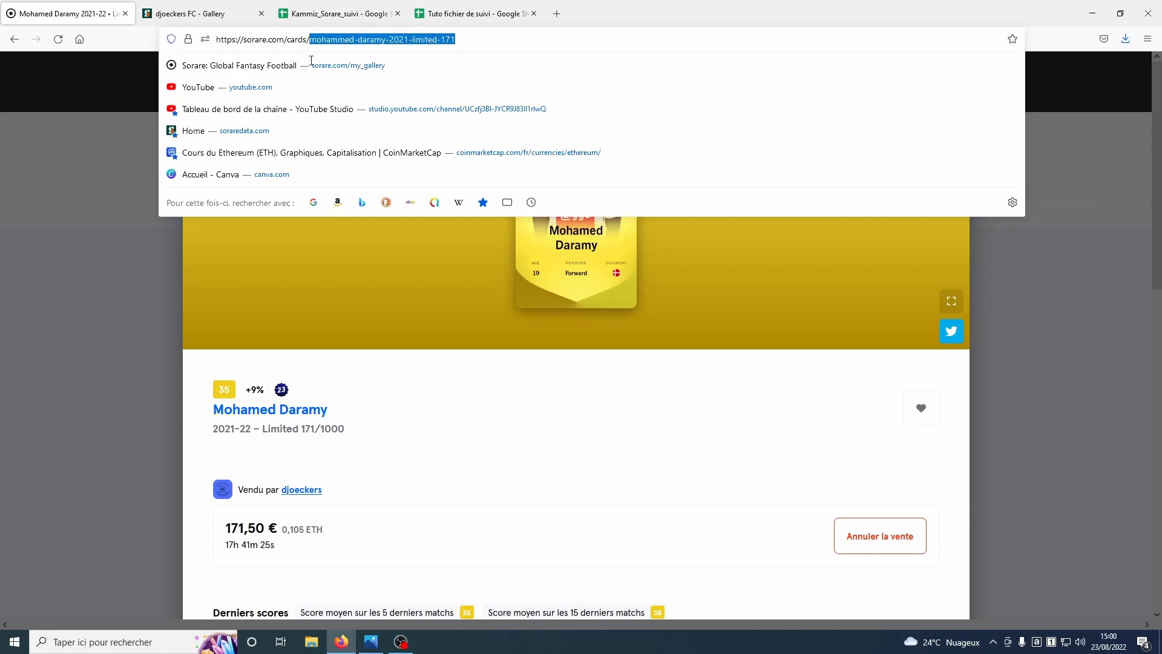
Return to the tracking spreadsheet and examine the SLUG column cells A20 to A23, around the last imported players.
click(460, 14)
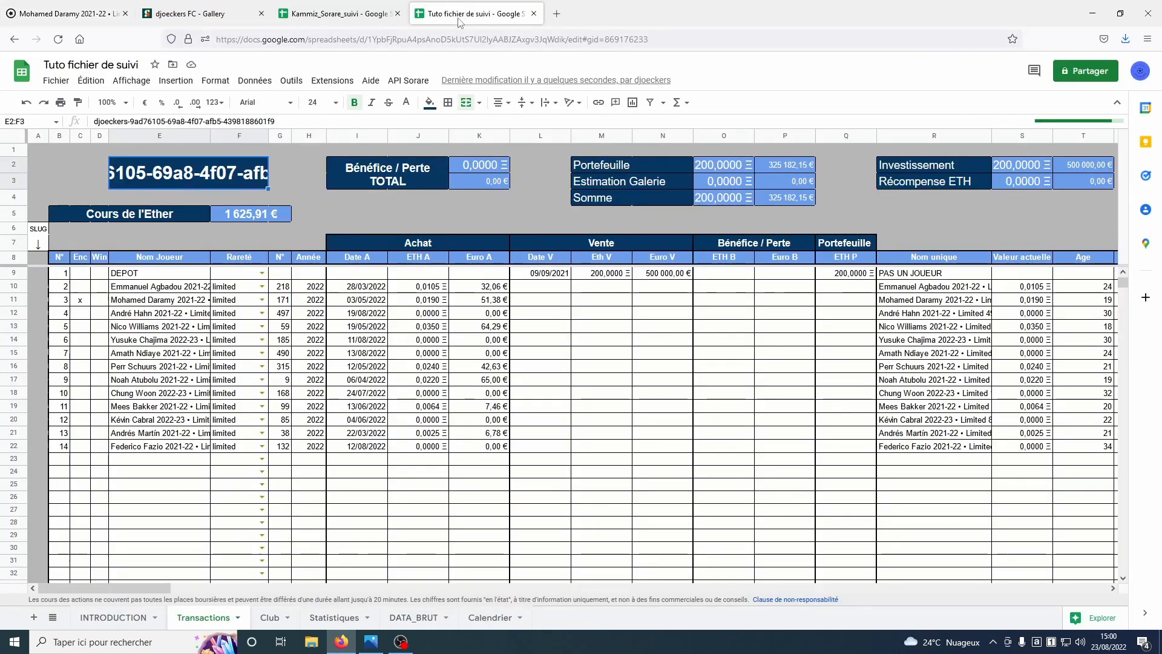
click(41, 459)
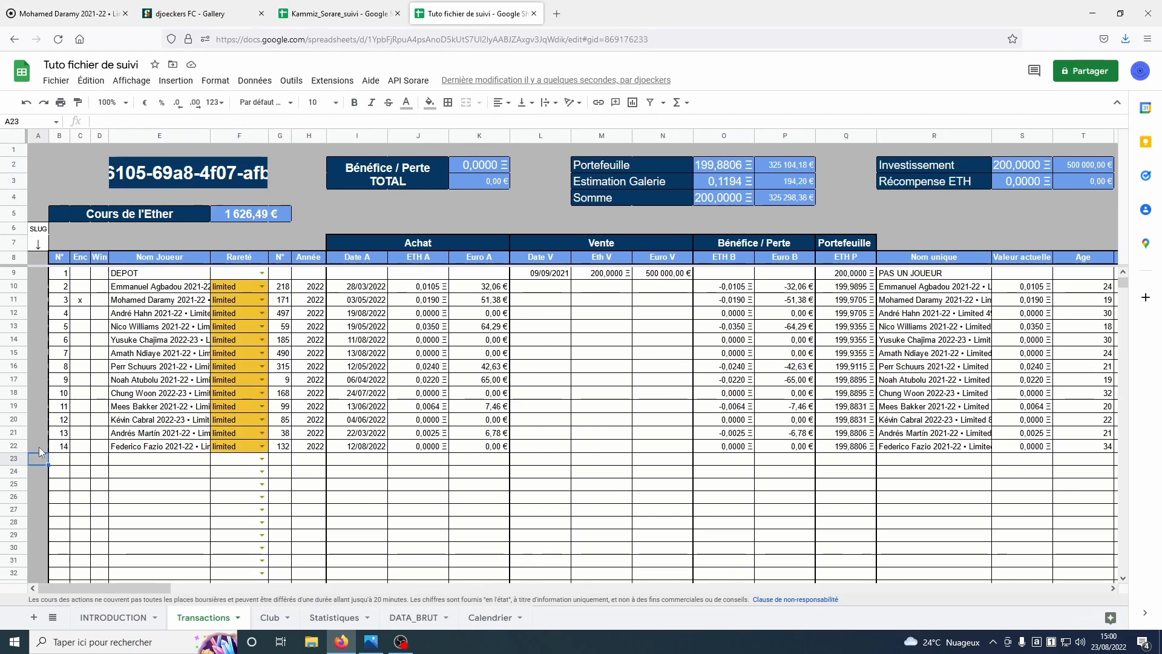
click(42, 451)
click(41, 433)
click(41, 419)
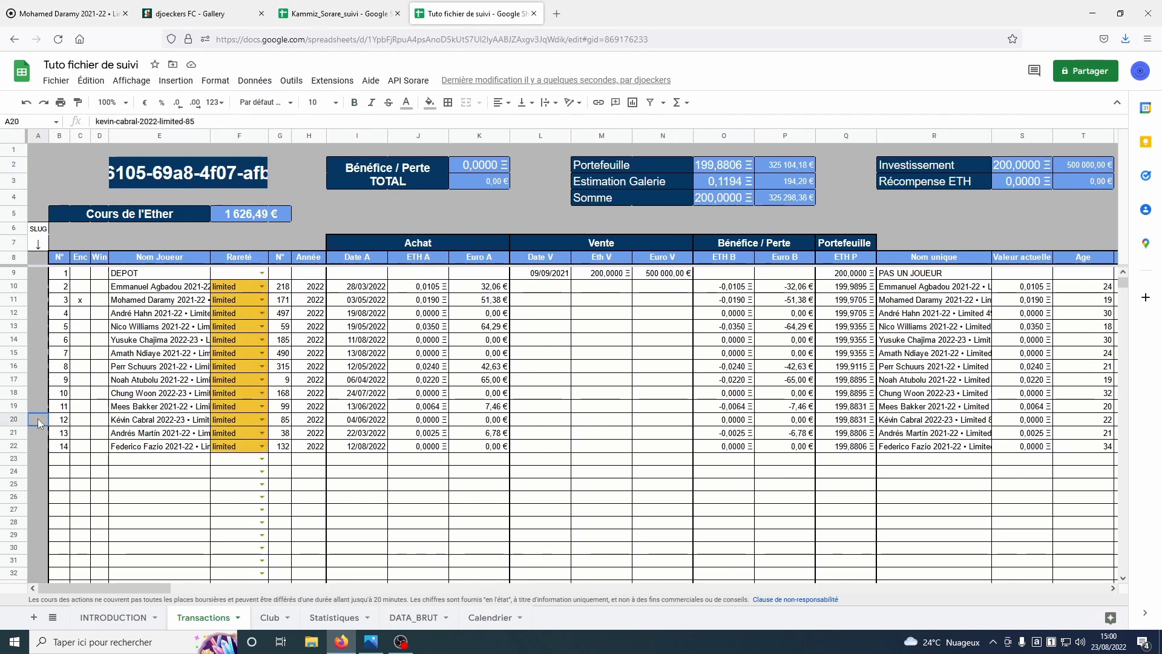
Examine the slugs of the imported players in SLUG column cells A19 up to A17.
click(40, 408)
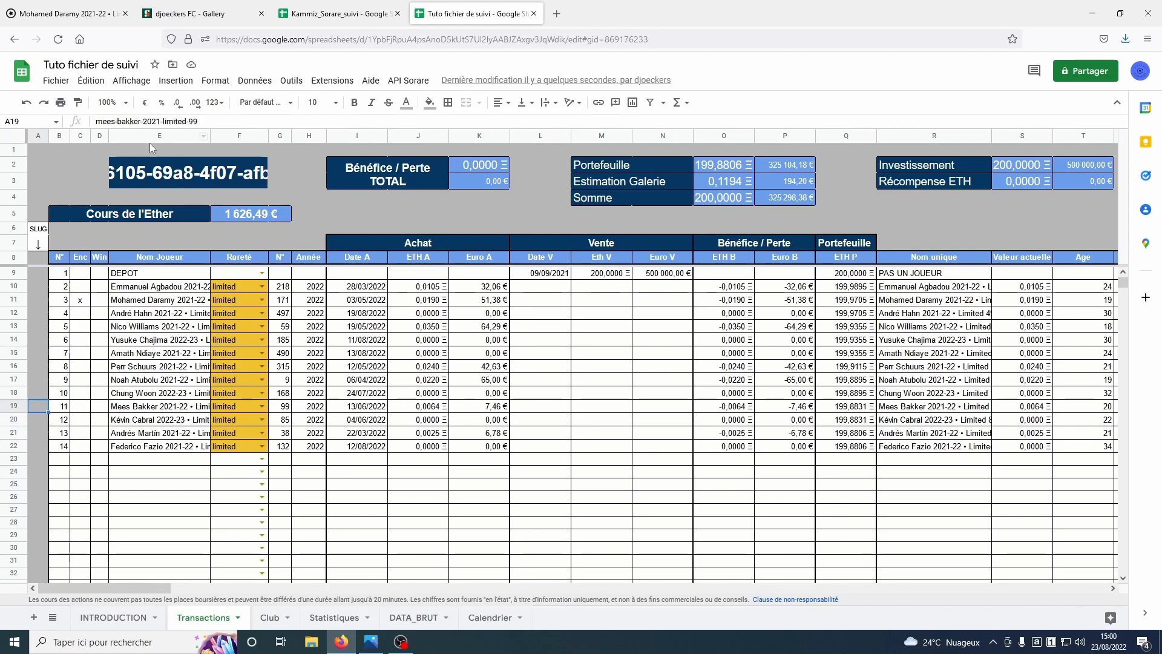
click(40, 393)
click(40, 379)
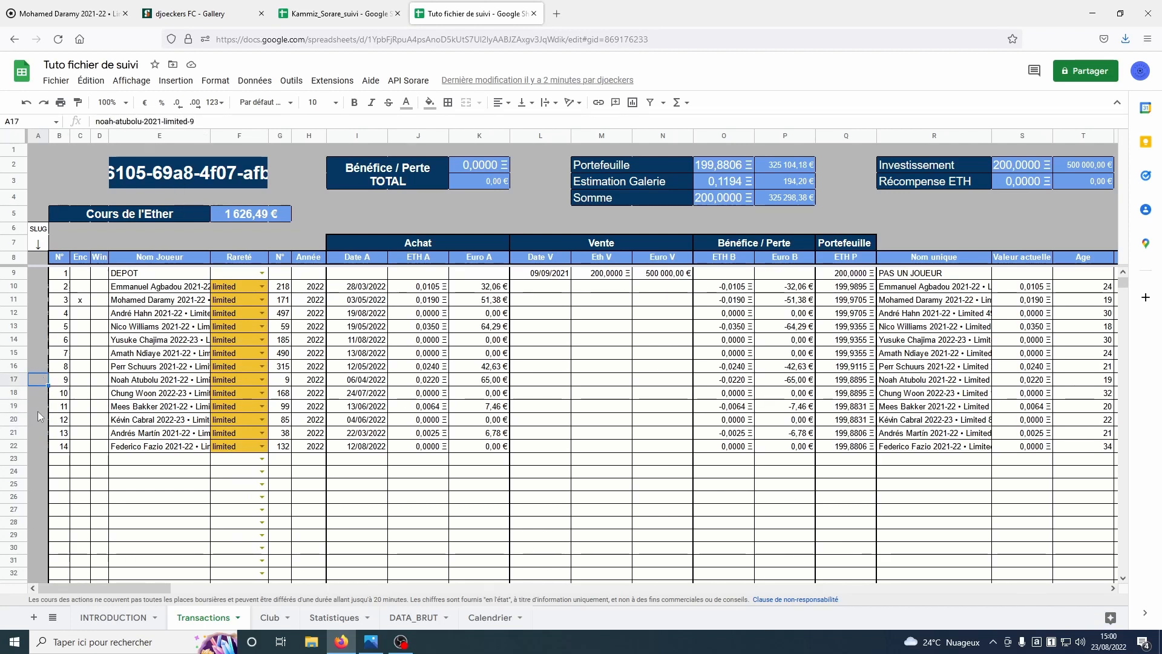
Try entering the slug "mohammed-daramy-2021-limited-171" in SLUG cell A23, and clear the cell again.
click(35, 459)
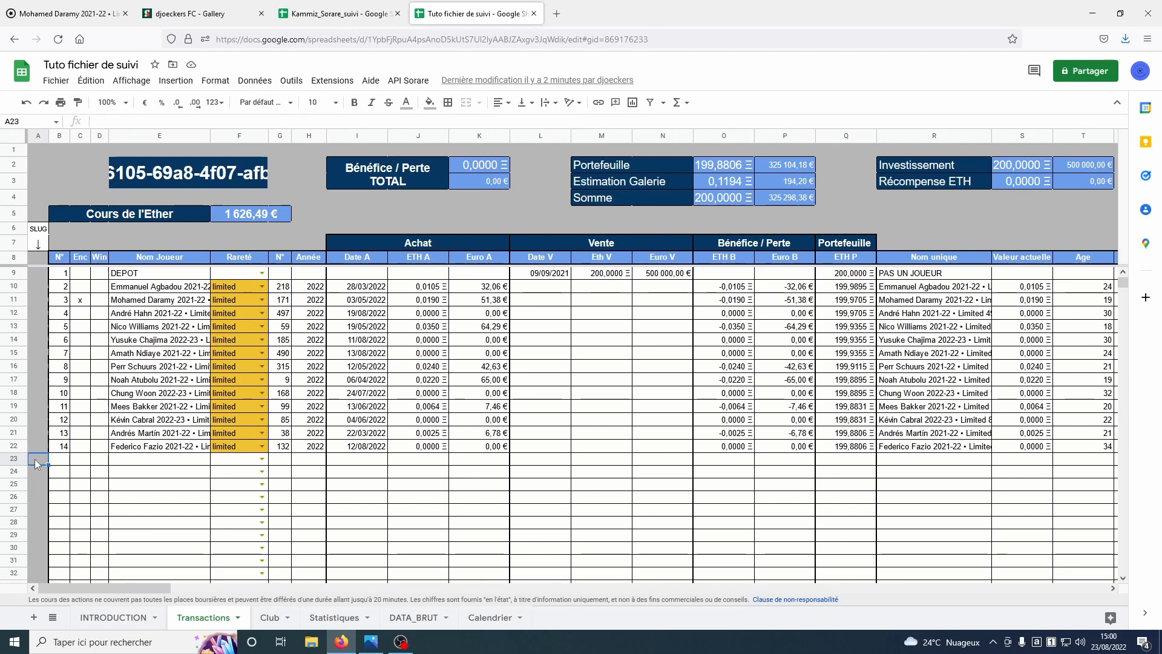
text(mohamed-daramy-2021-limited-171)
key(Return)
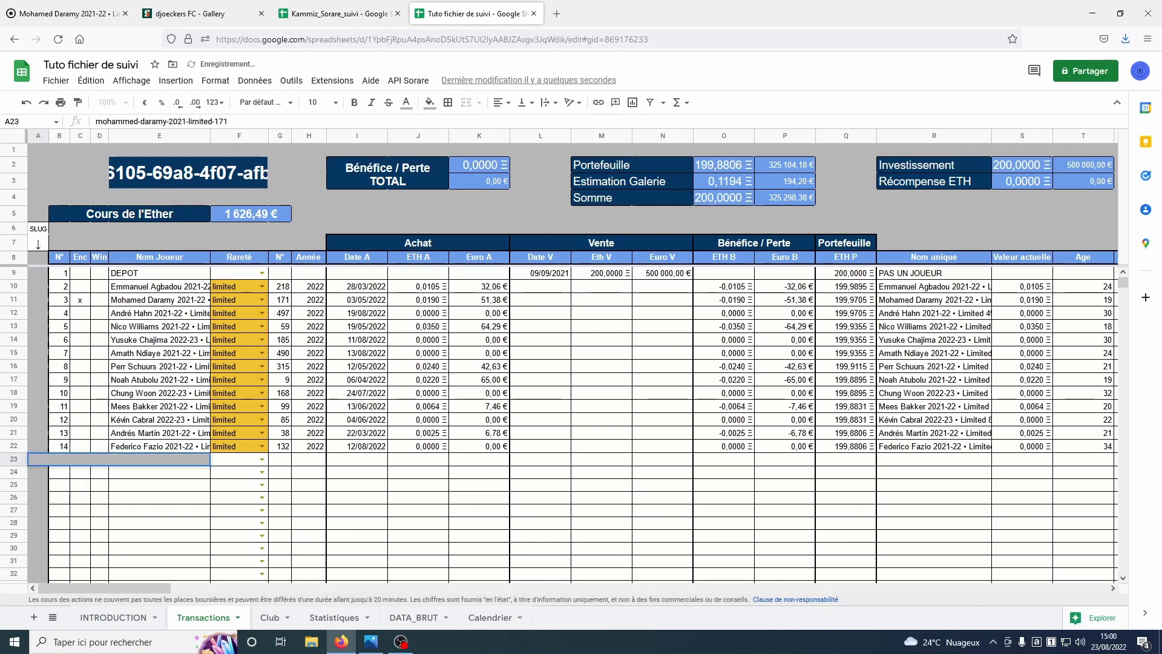
key(Return)
click(34, 459)
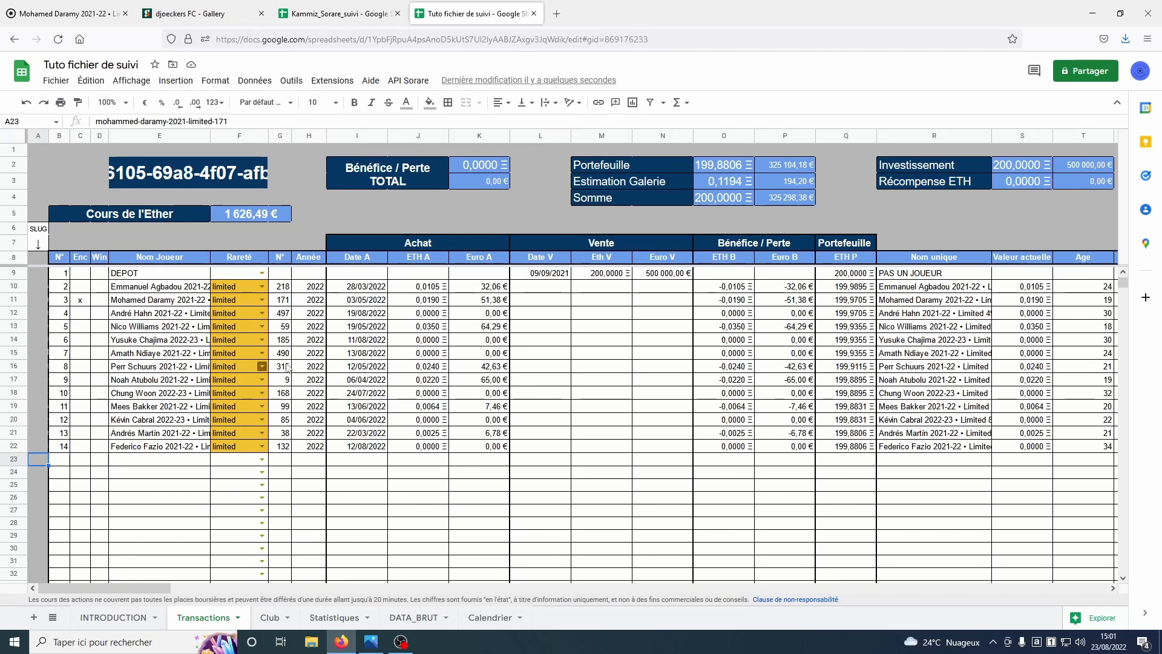
click(411, 83)
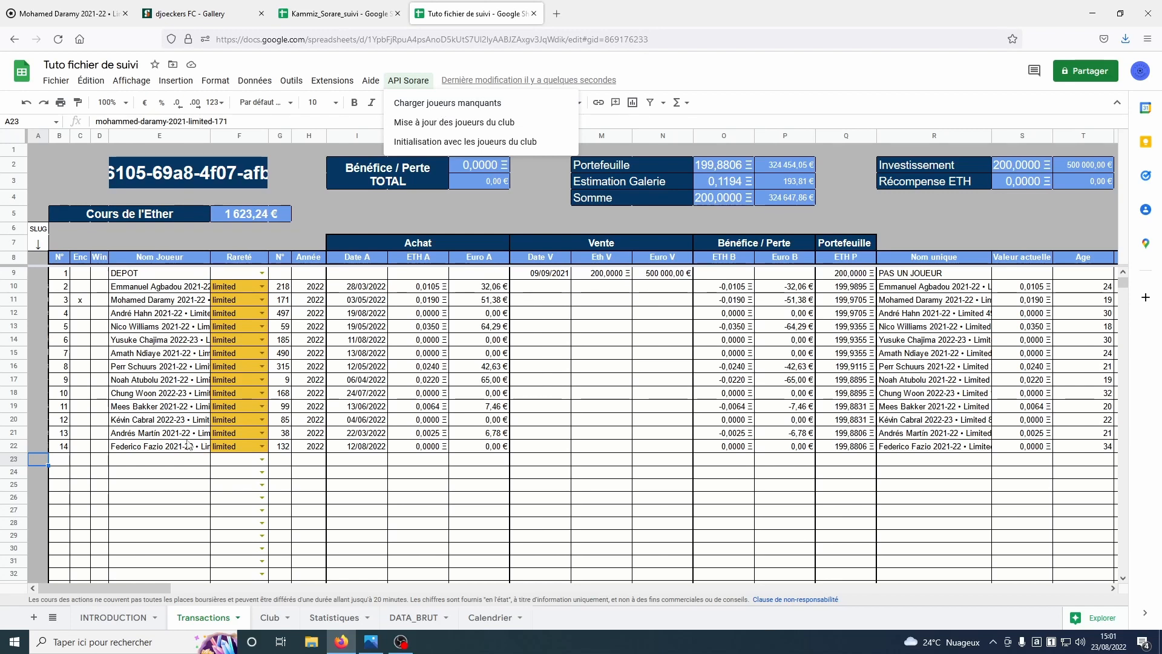
click(35, 465)
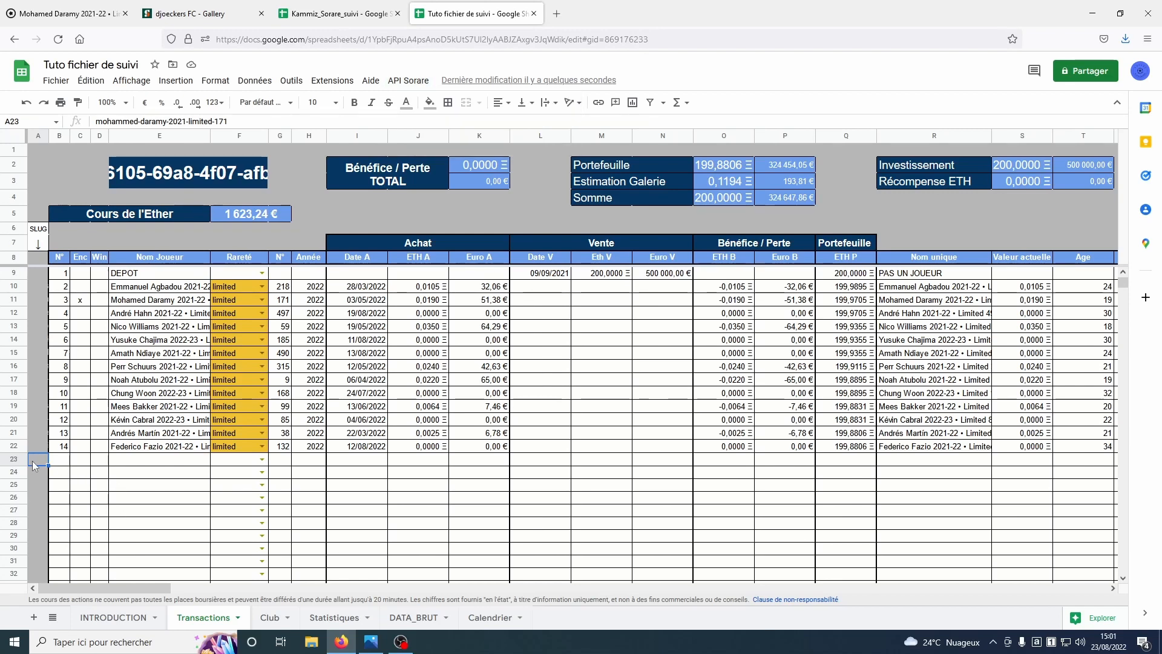
key(Delete)
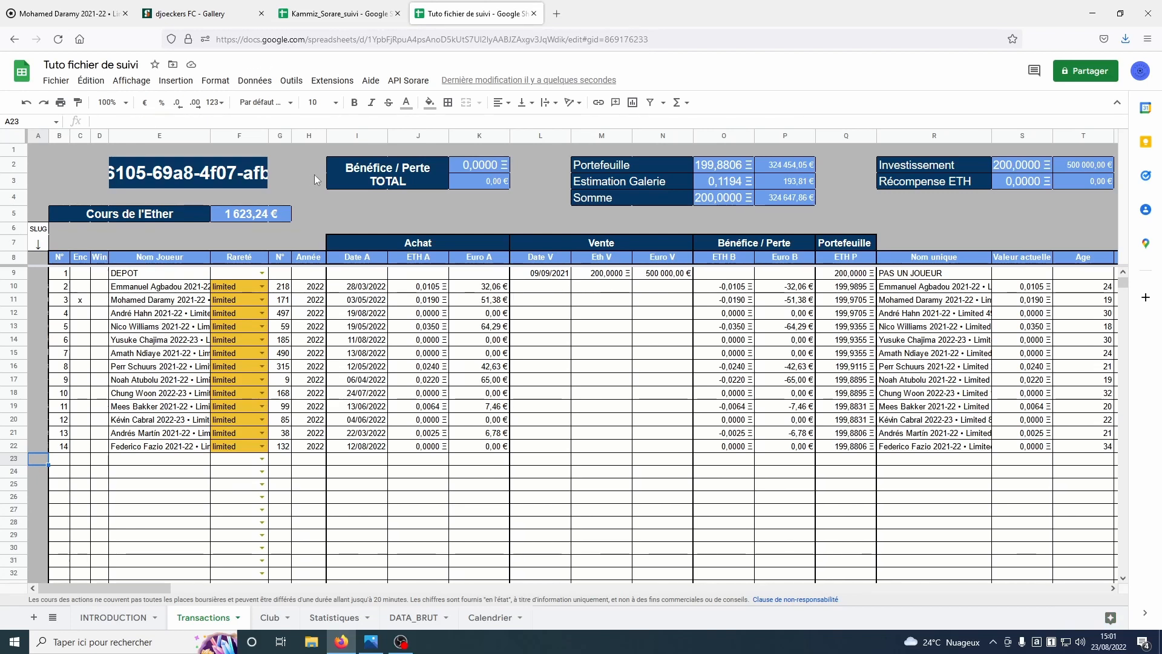
Run "Mise à jour des joueurs du club" from API Sorare to refresh the player data in the Transactions sheet.
click(425, 83)
click(428, 124)
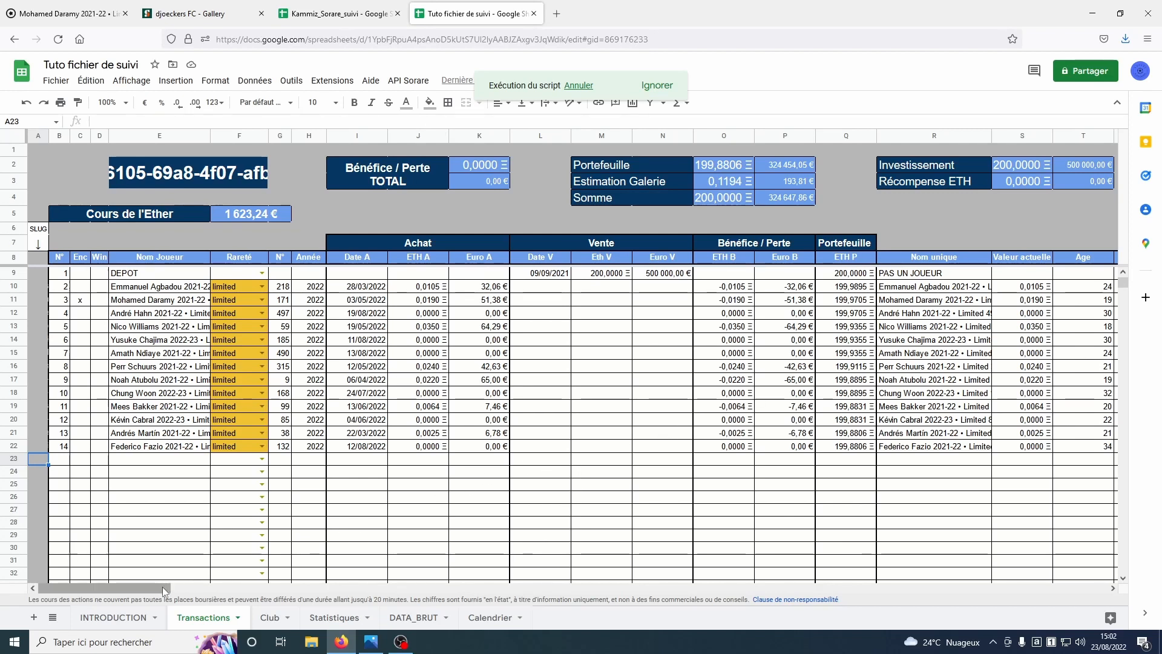
drag(169, 588, 245, 589)
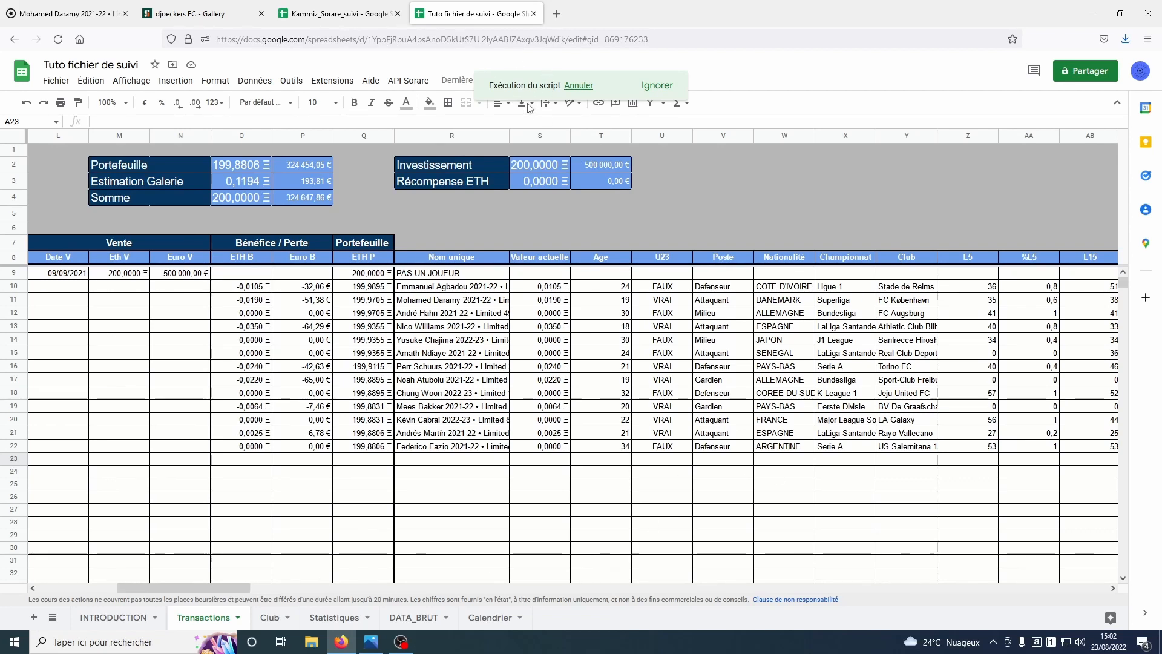
drag(196, 588, 117, 587)
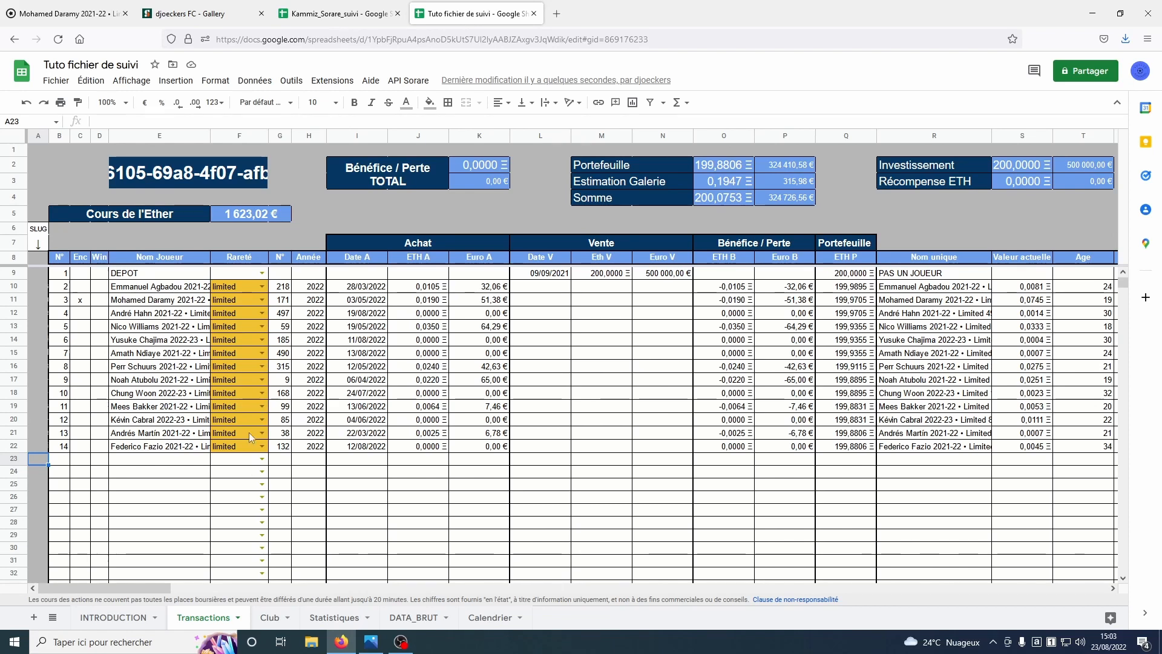
Switch to the Sorare site, close the Mohamed Daramy card and open the account's Transactions history in My Sorare.
click(90, 17)
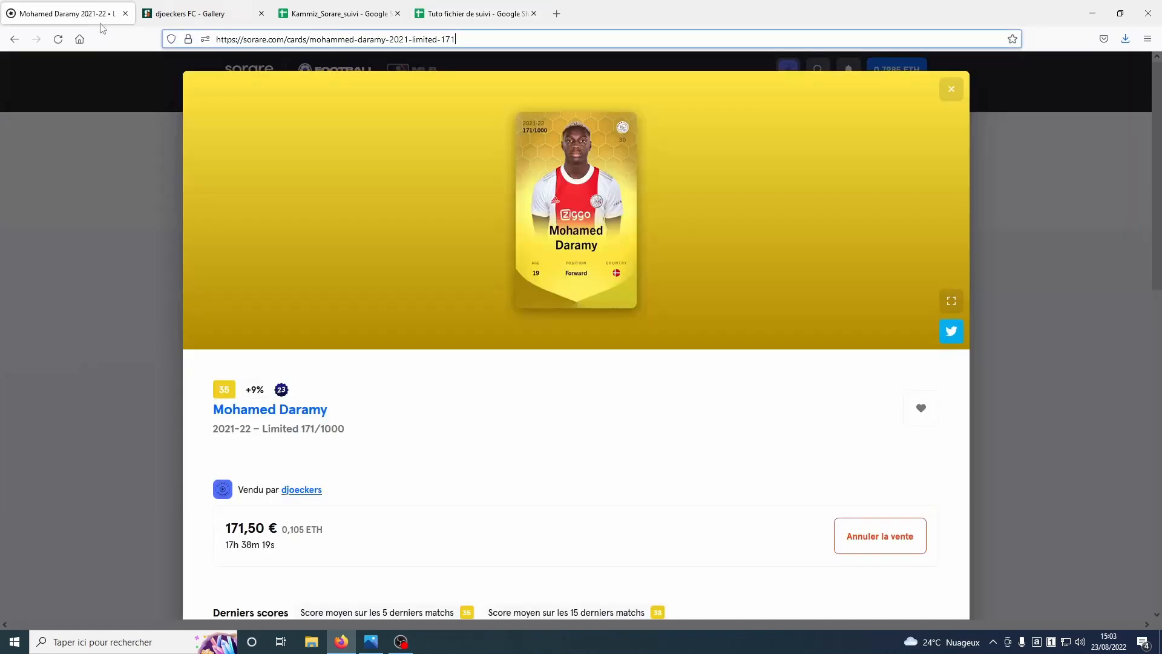
click(951, 89)
click(788, 69)
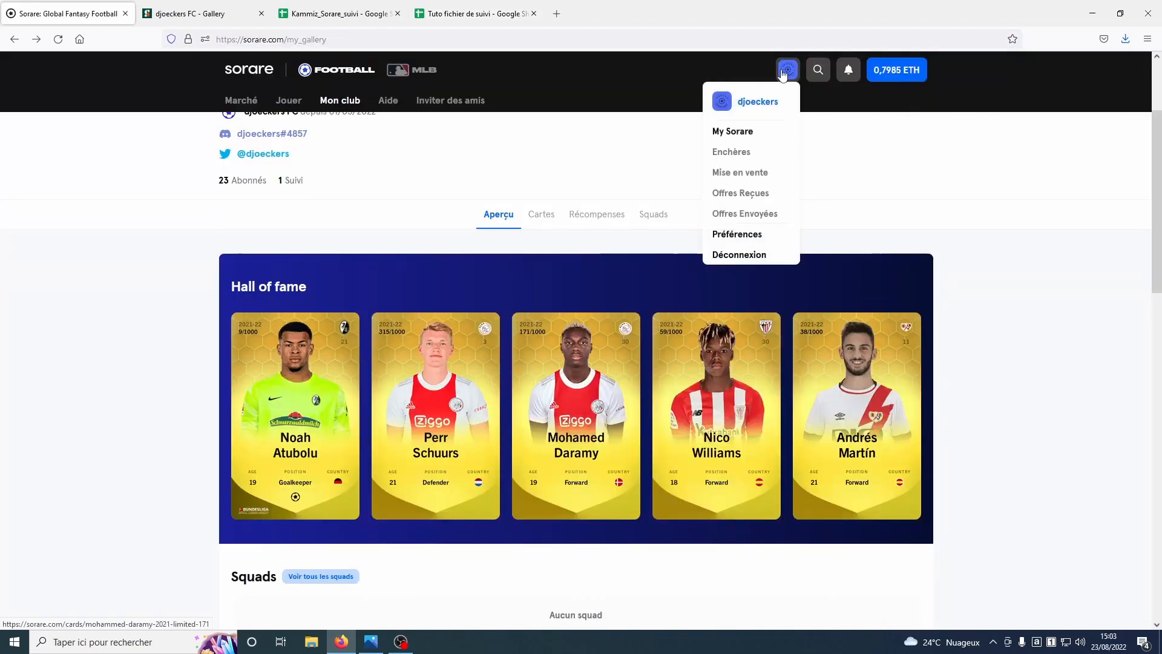
click(756, 133)
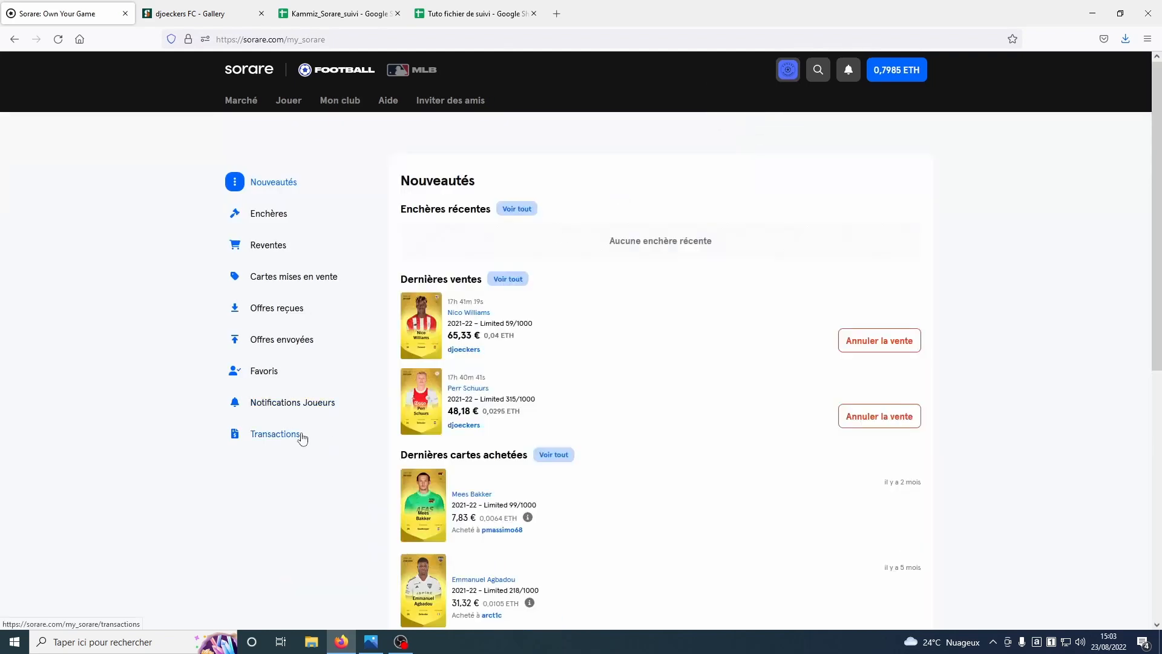
click(300, 435)
Look through the Sorare transaction history for the "Déposer" entries and their dates and ETH amounts.
scroll(745, 407, down, 20)
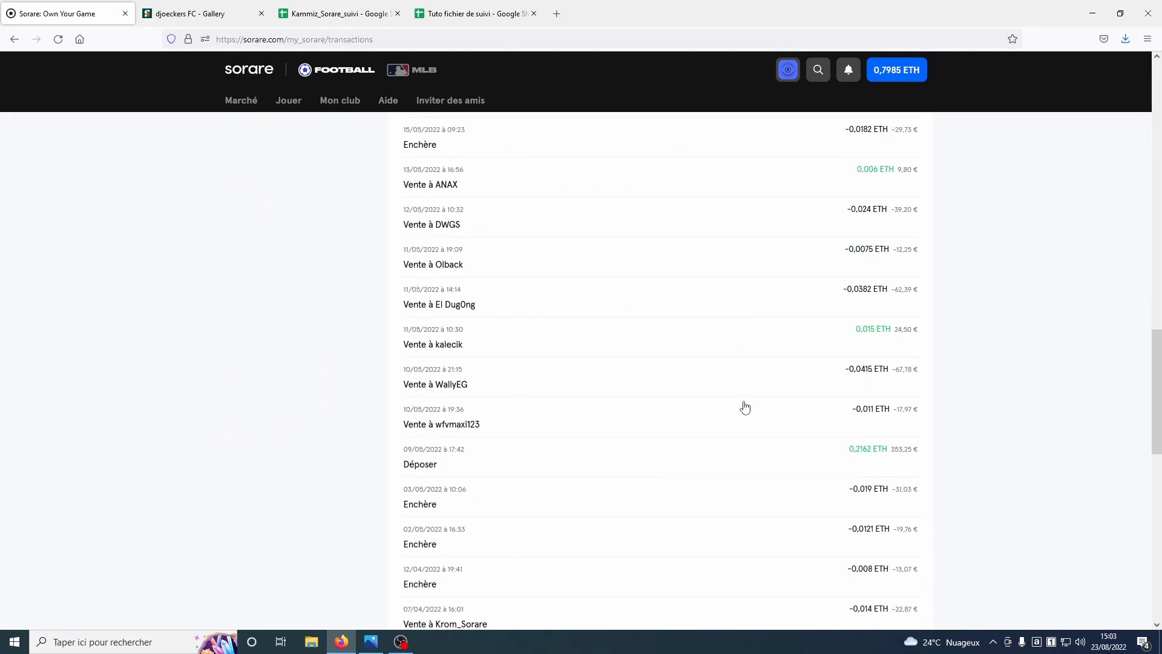
click(445, 450)
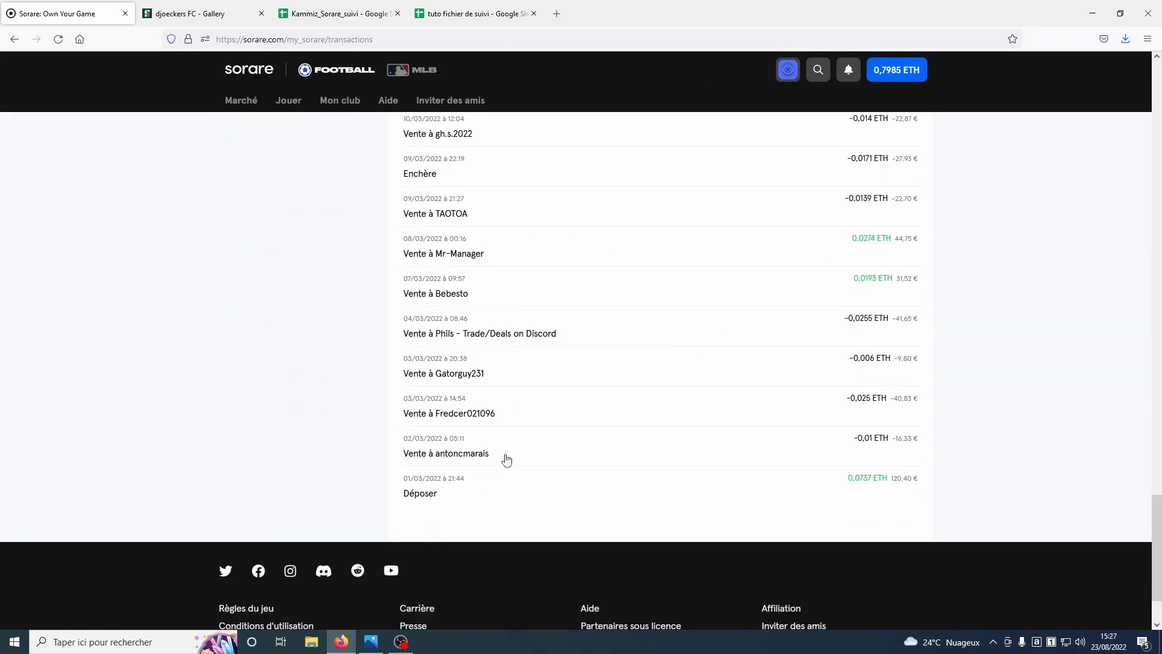
scroll(533, 469, down, 2)
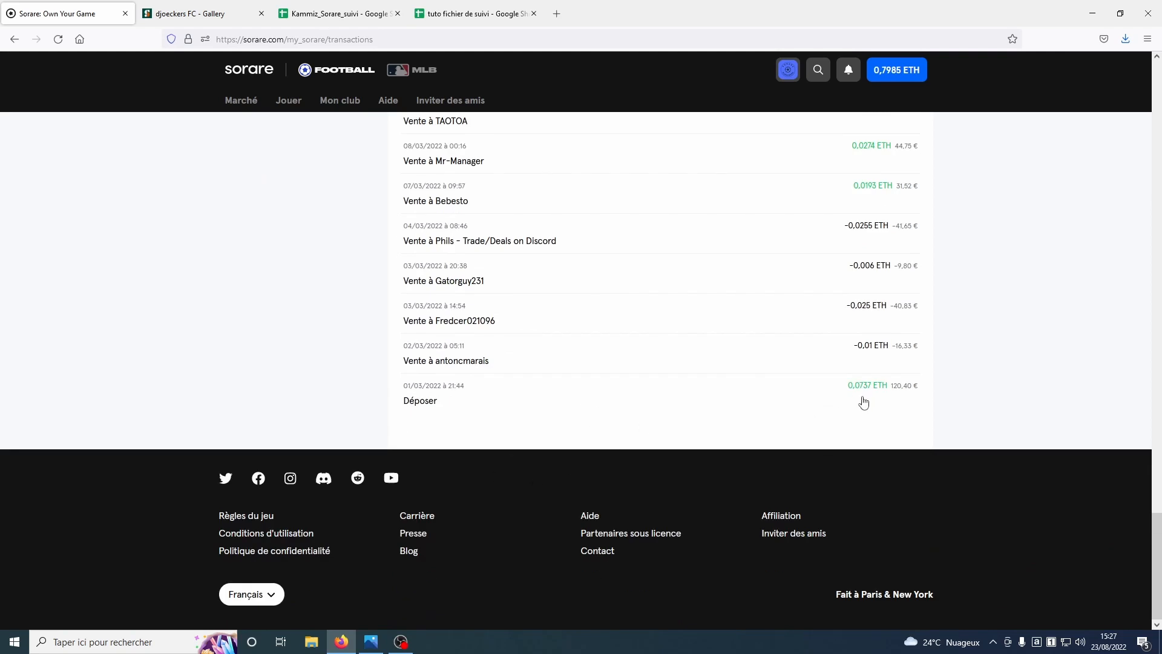
scroll(848, 406, up, 10)
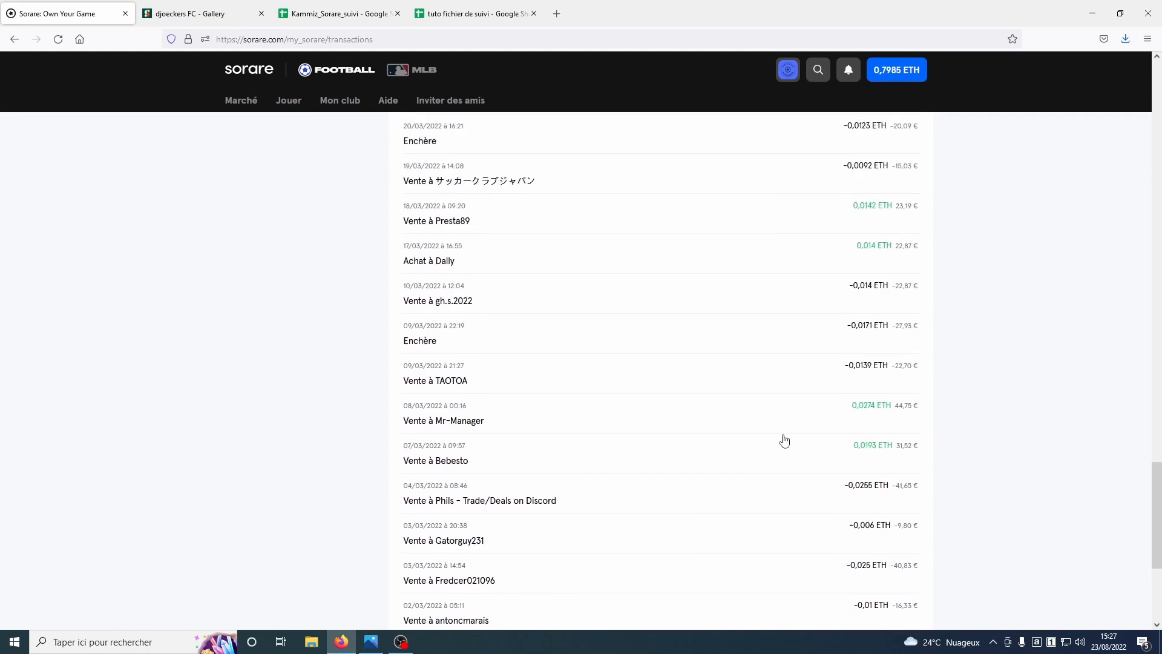
scroll(572, 449, up, 4)
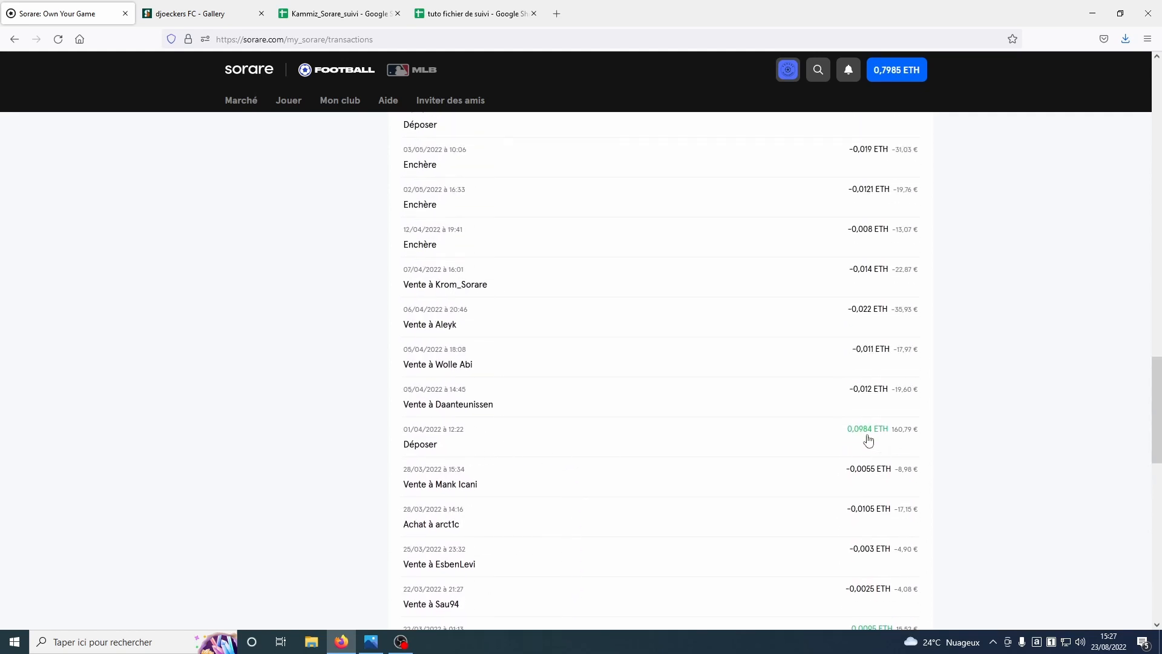
scroll(847, 445, up, 3)
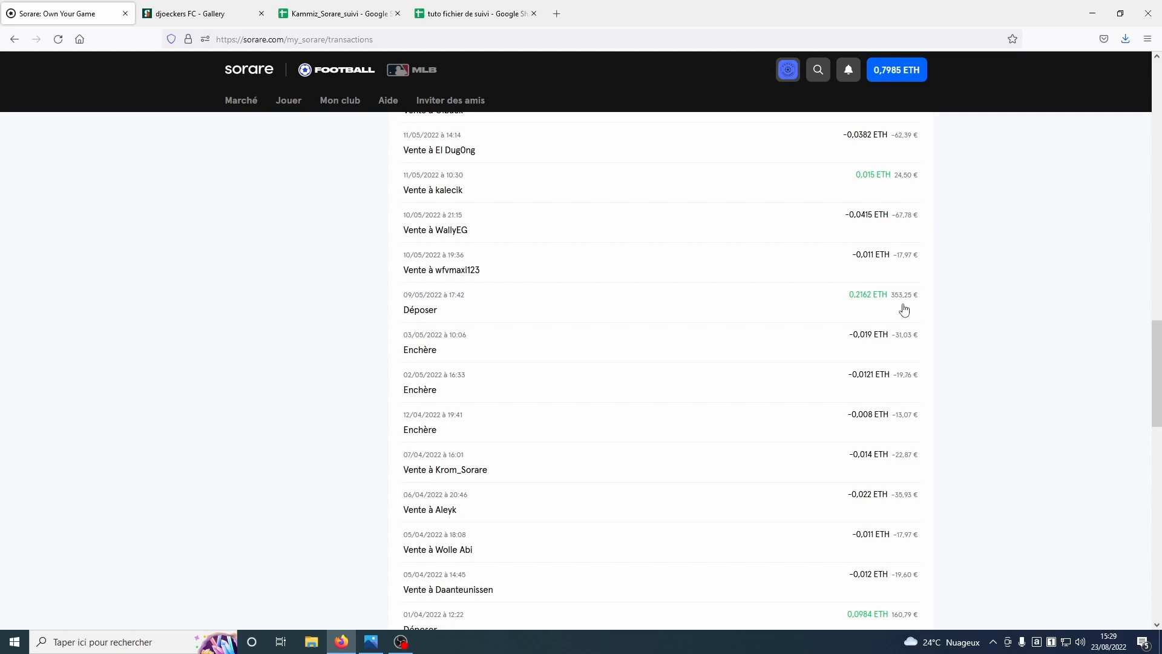
In the tracking spreadsheet's DEPOT row, set Eth V to 0,3883, Euro V to 1000 and Date V to 01/03/2022.
click(459, 14)
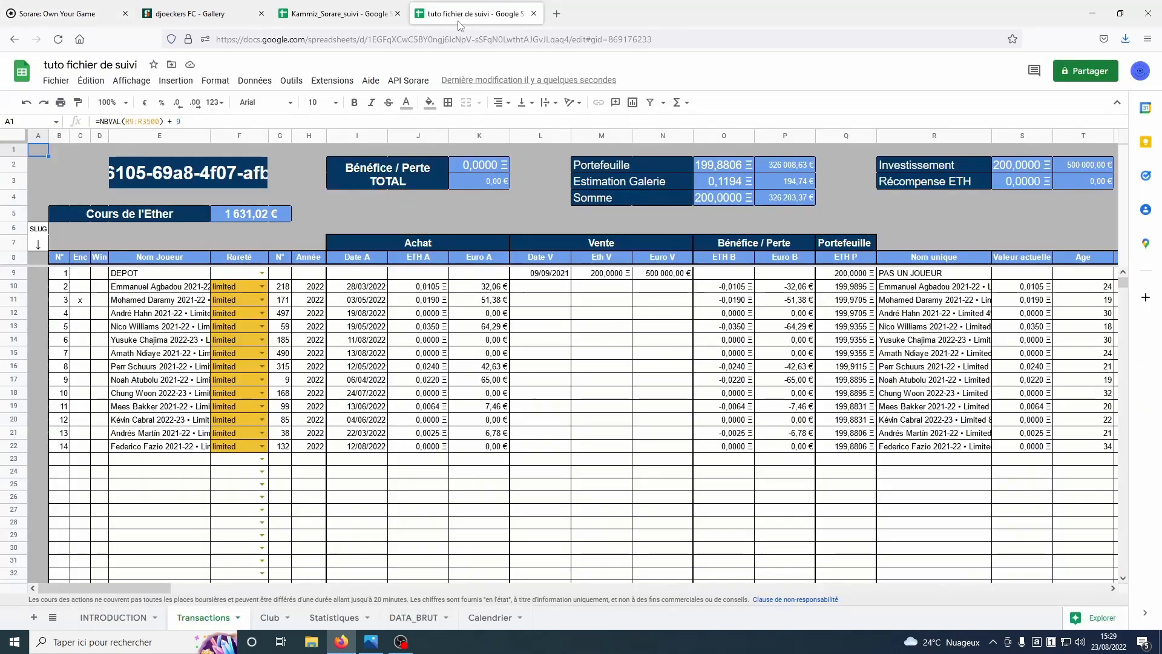
click(607, 276)
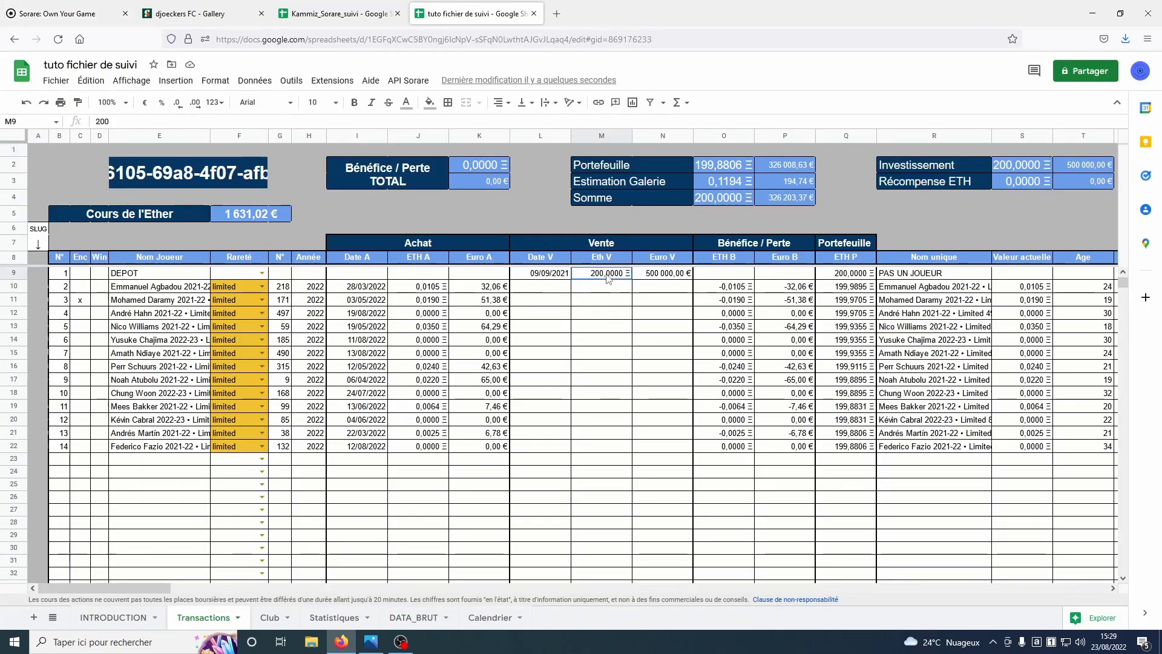
text(0)
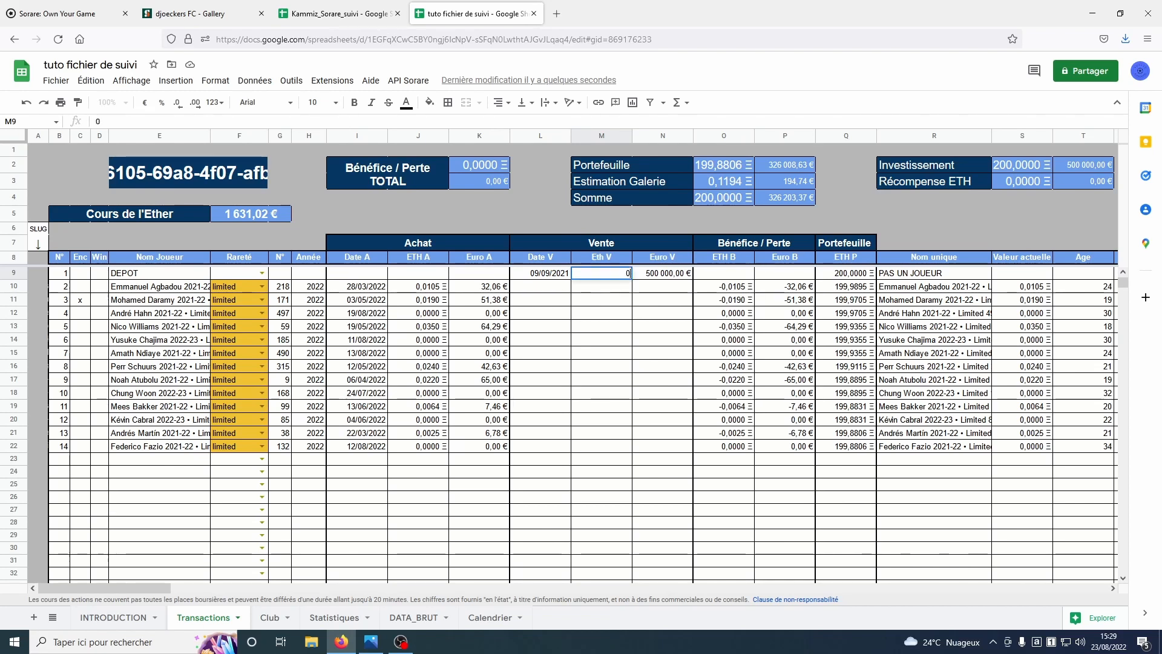
text(,3883)
key(Tab)
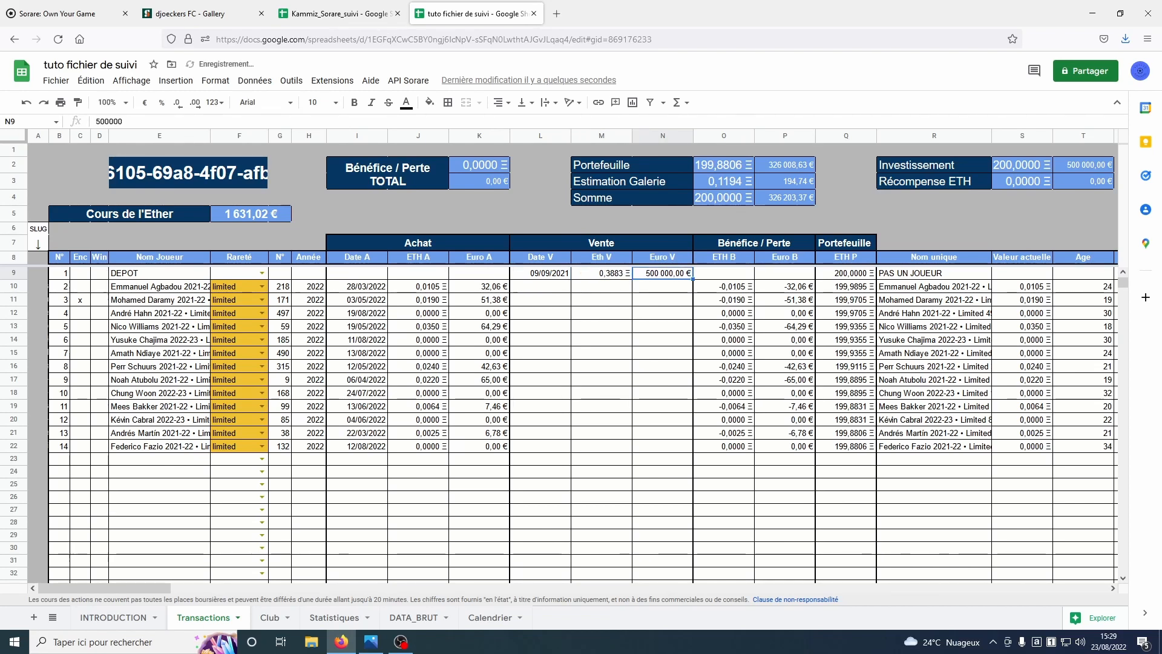
text(1000)
key(shift+Tab)
key(shift+Tab)
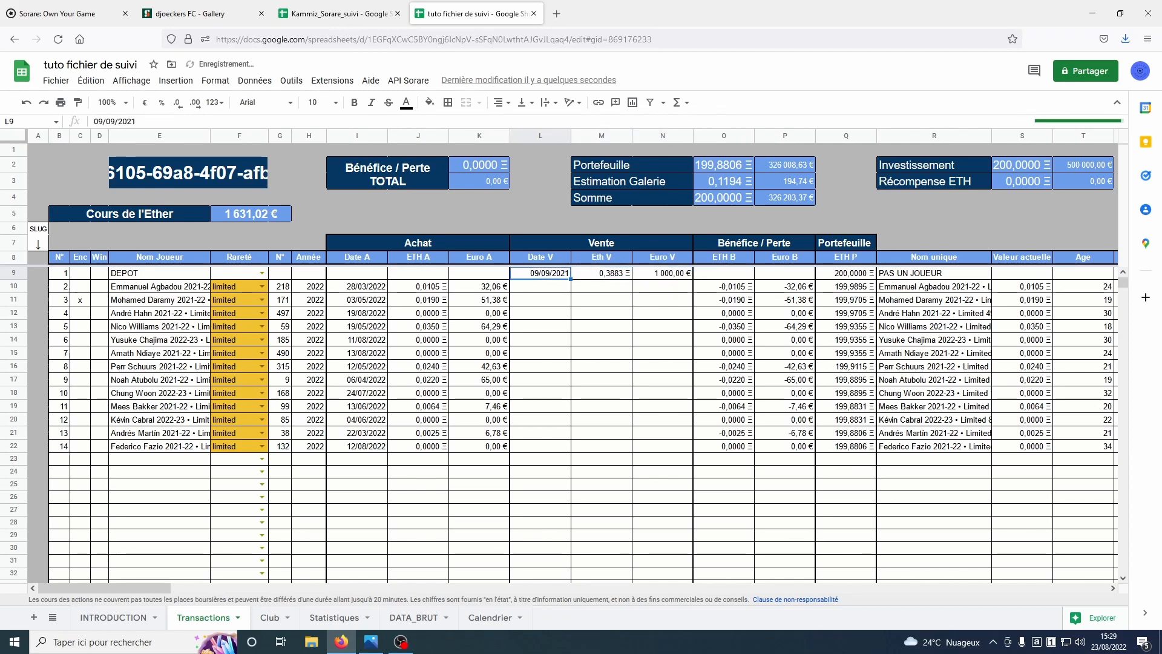
text(01/03/)
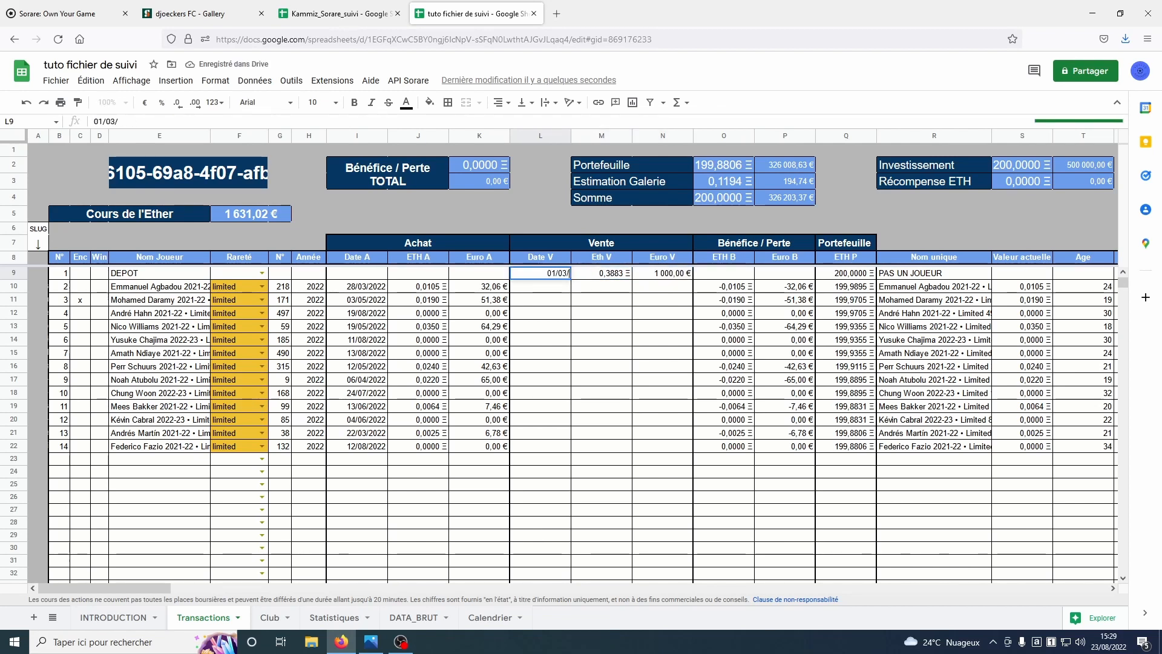
text(2022)
key(Return)
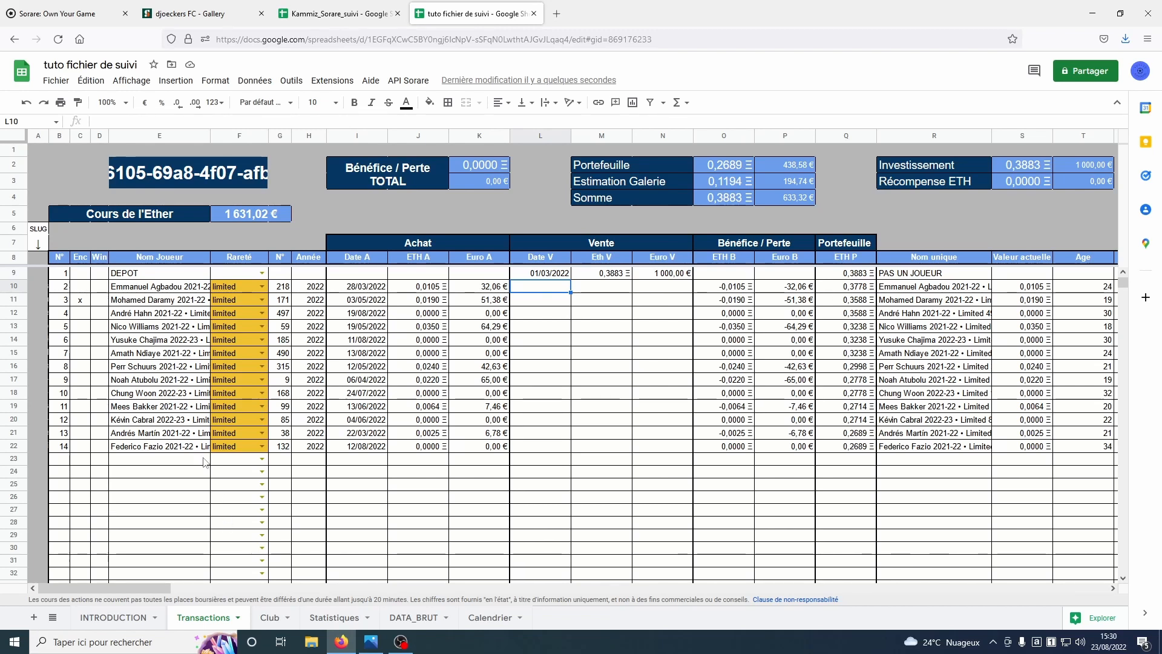
Return to the Sorare transaction history and expand the 07/03/2022 sale for 0,0193 ETH to view the card sent.
click(61, 13)
scroll(431, 407, down, 6)
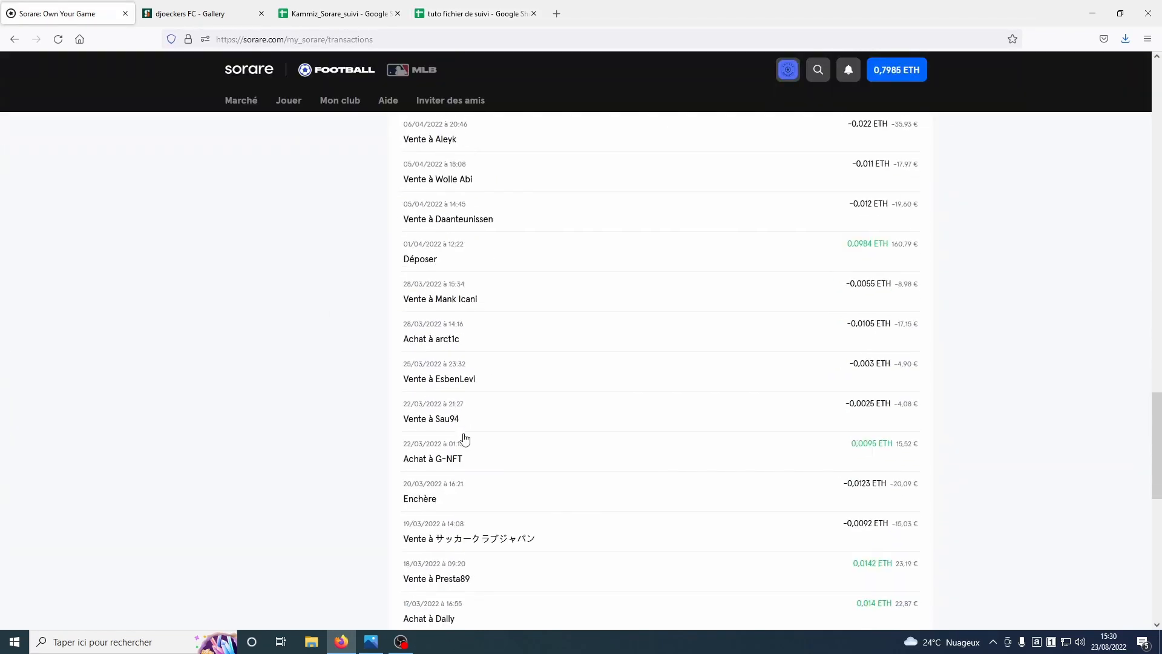
scroll(464, 438, down, 8)
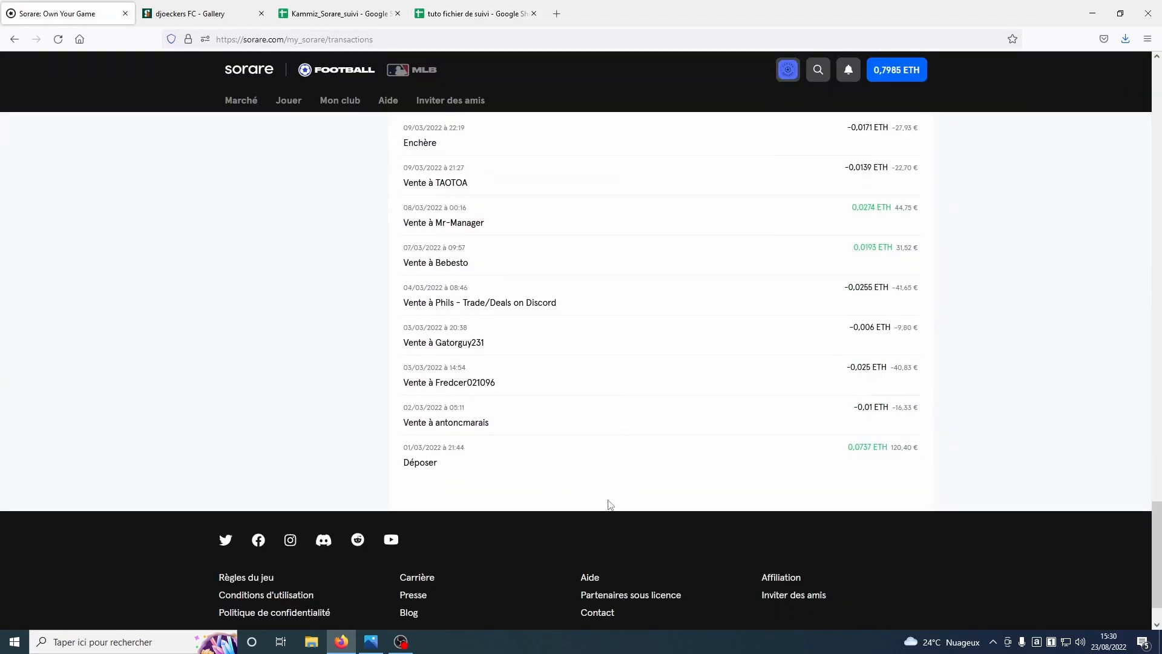
scroll(610, 505, up, 1)
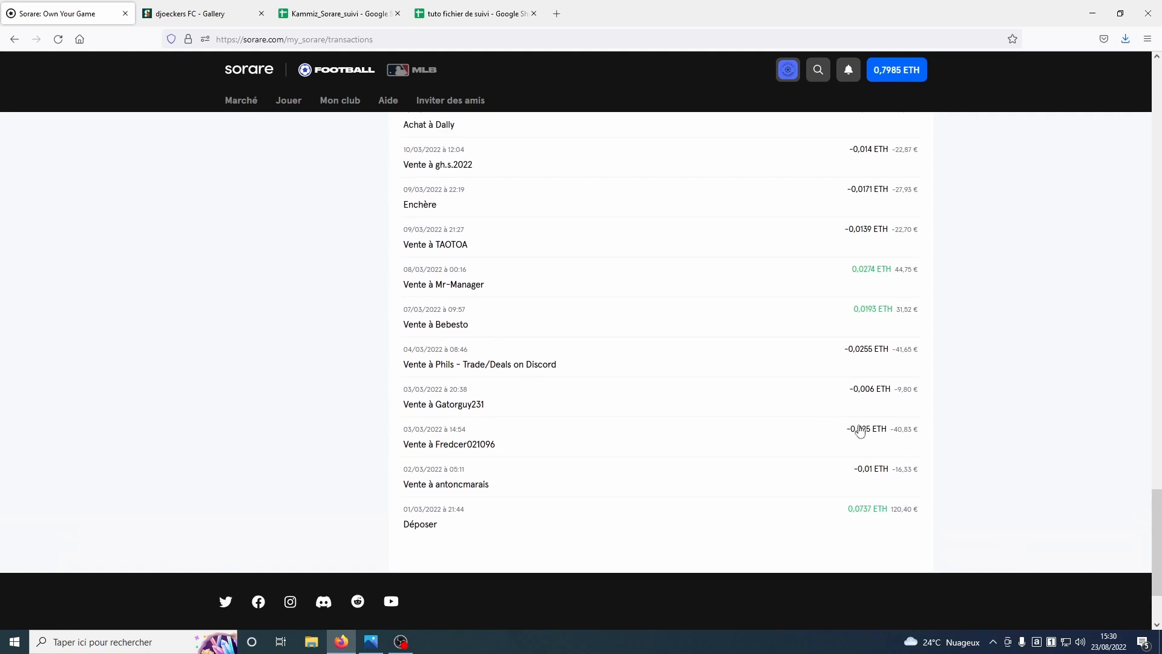
scroll(734, 439, up, 1)
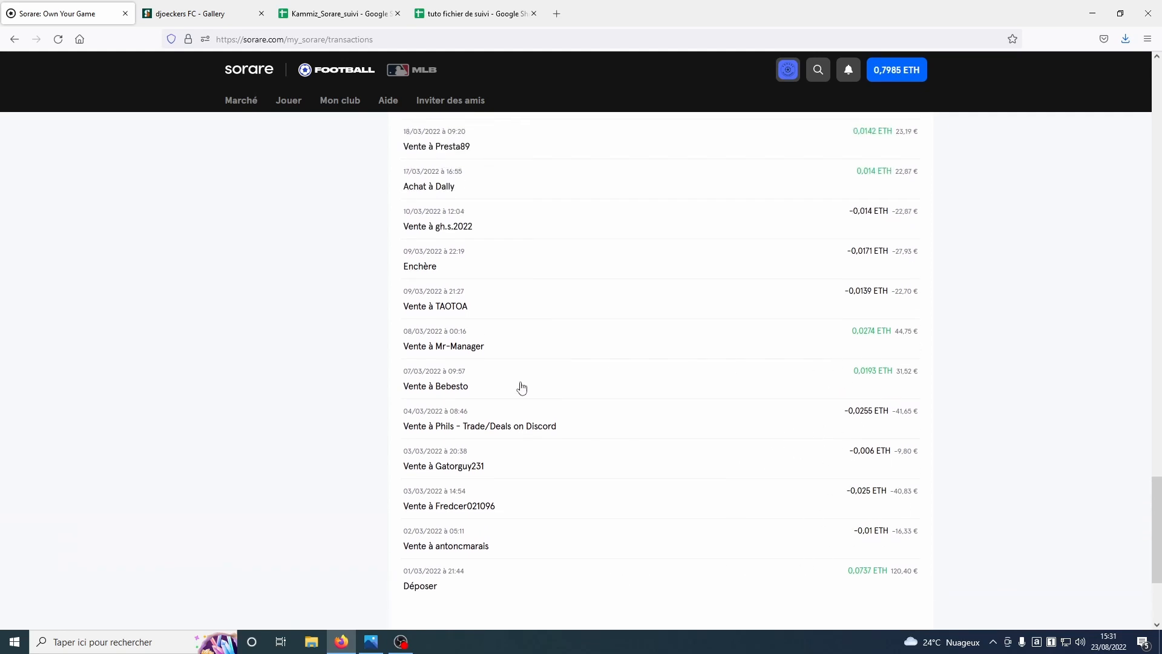
click(497, 389)
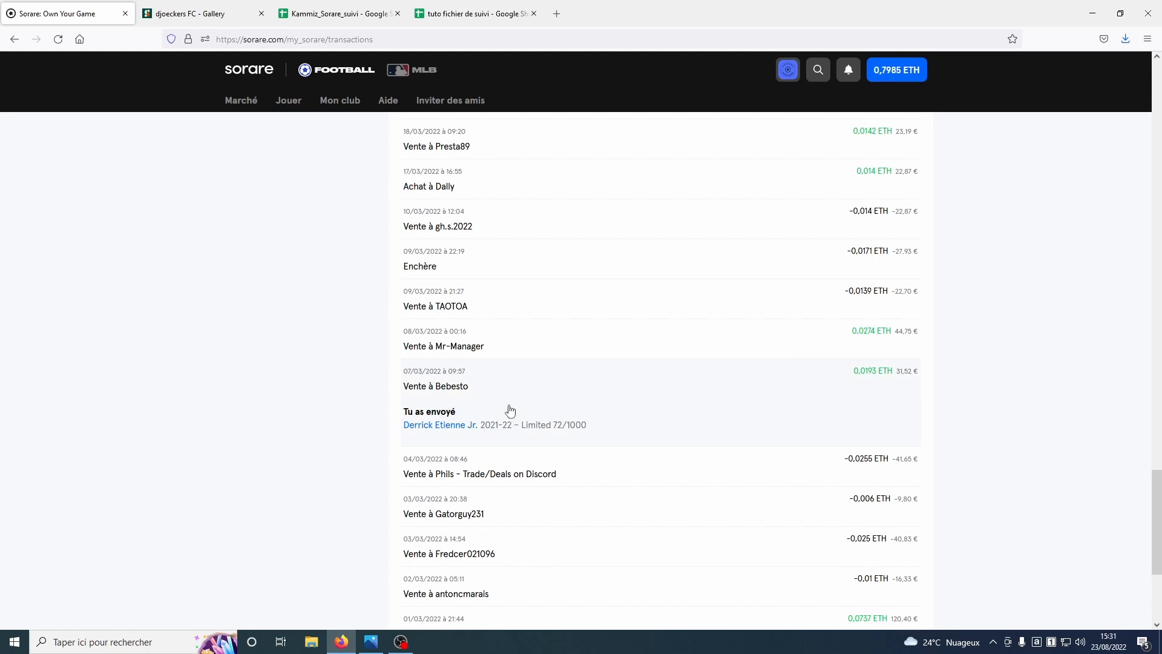
Open the Derrick Etienne Jr. player page from the expanded sale in a new tab and browse his cards.
right_click(446, 430)
click(488, 438)
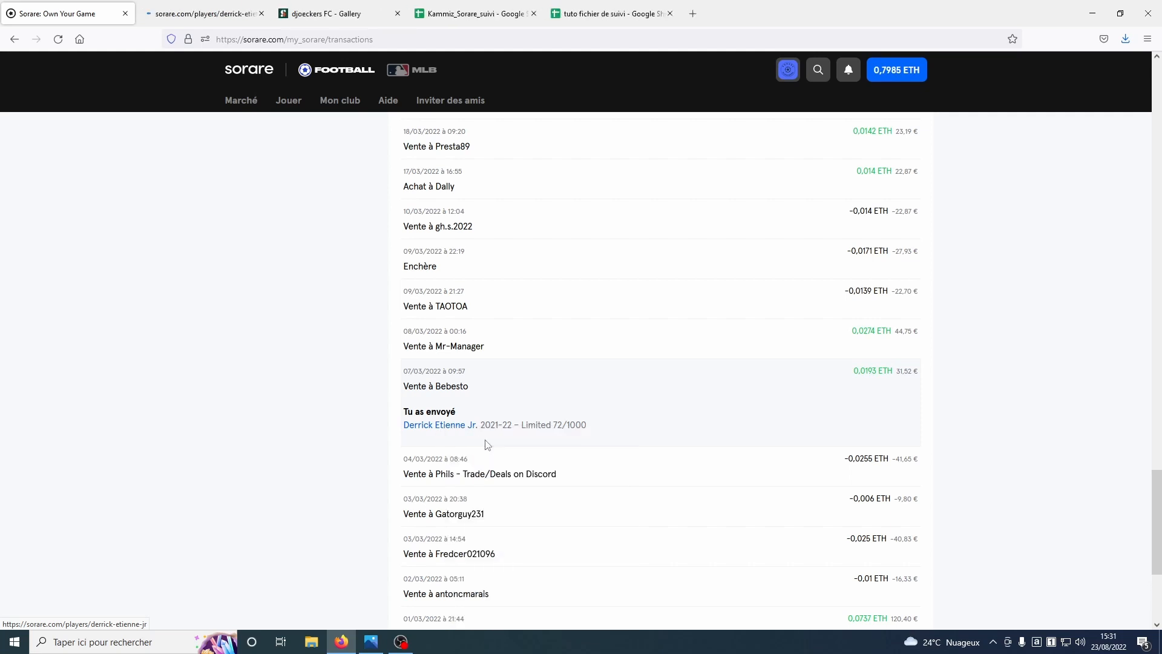
click(194, 11)
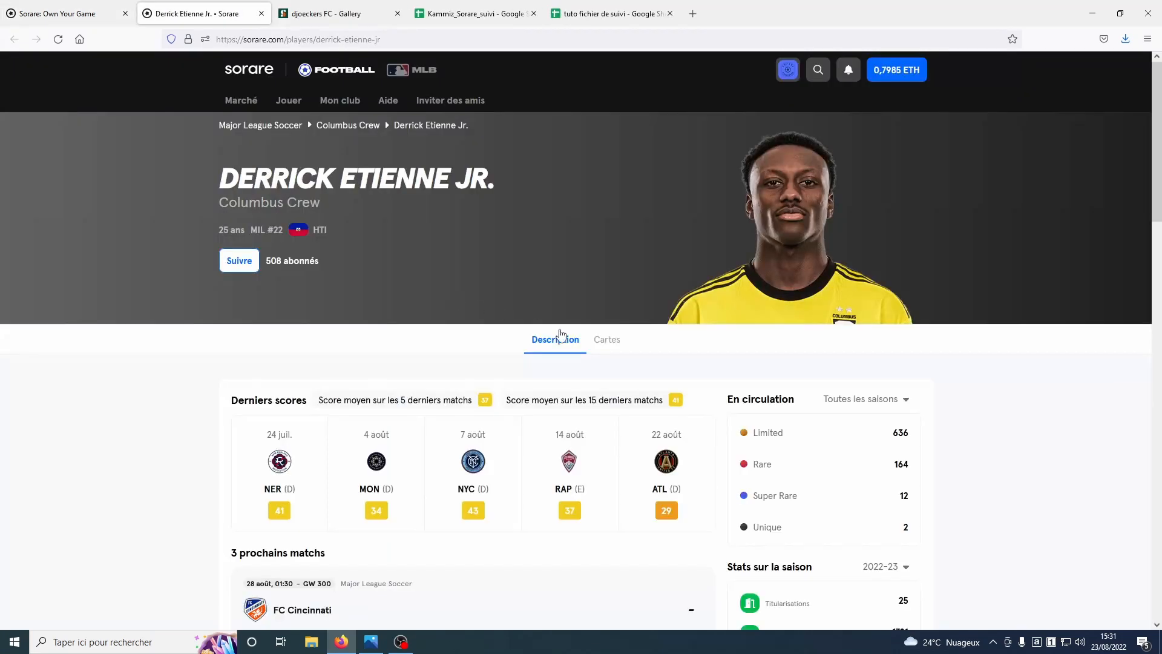
click(606, 330)
scroll(845, 455, down, 1)
scroll(845, 456, down, 3)
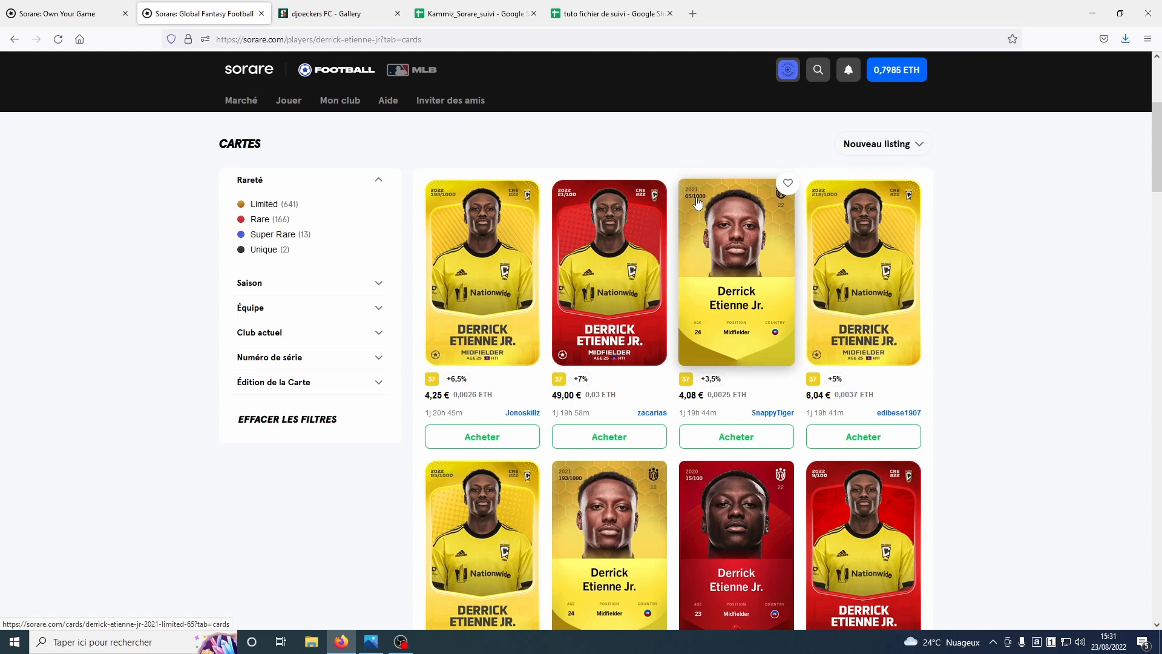
Open Derrick Etienne Jr.'s 2021 Limited 65/1000 card, copy its slug from the address, and check the sold card's serial number in the transaction history.
click(718, 229)
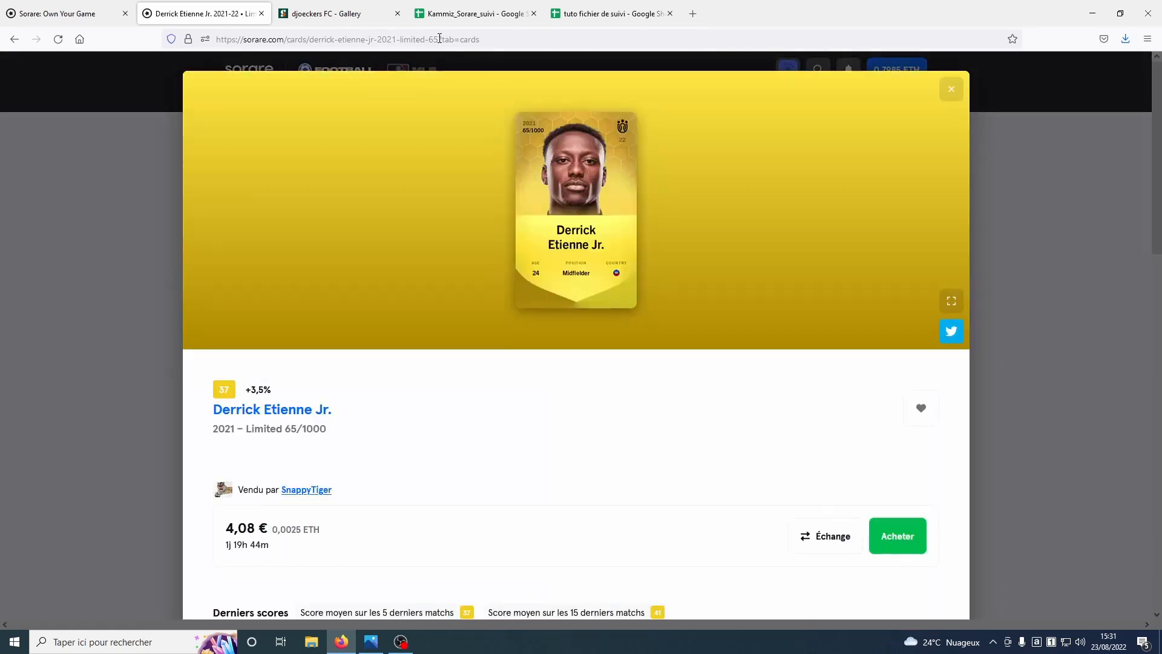
drag(439, 38, 319, 48)
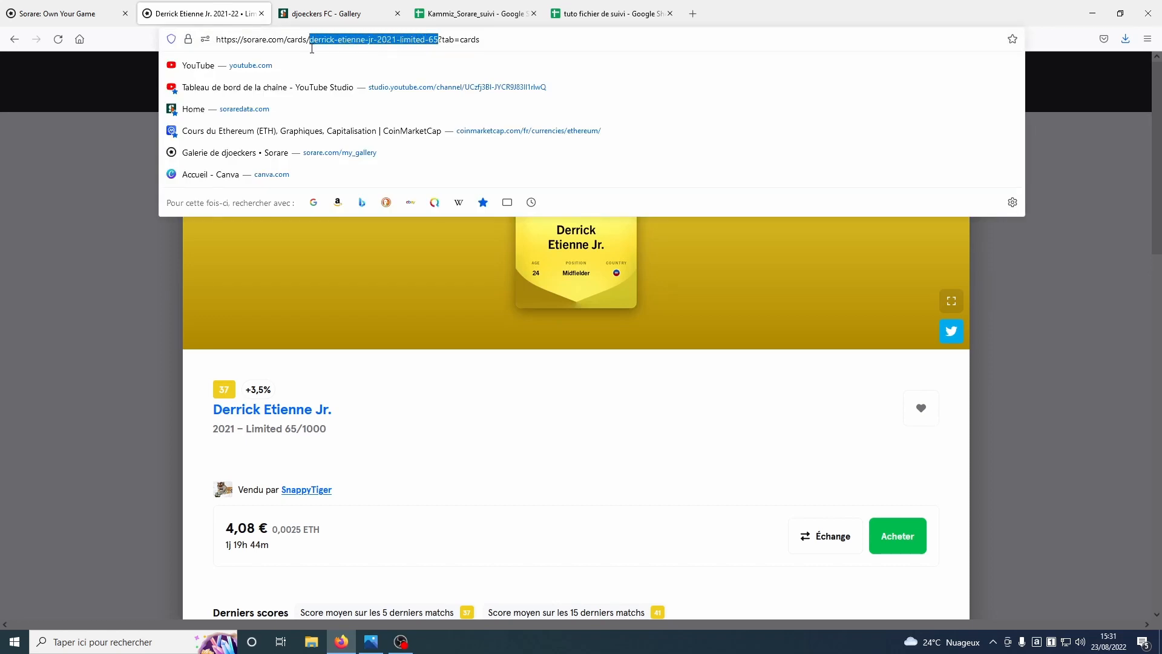
right_click(328, 43)
click(355, 111)
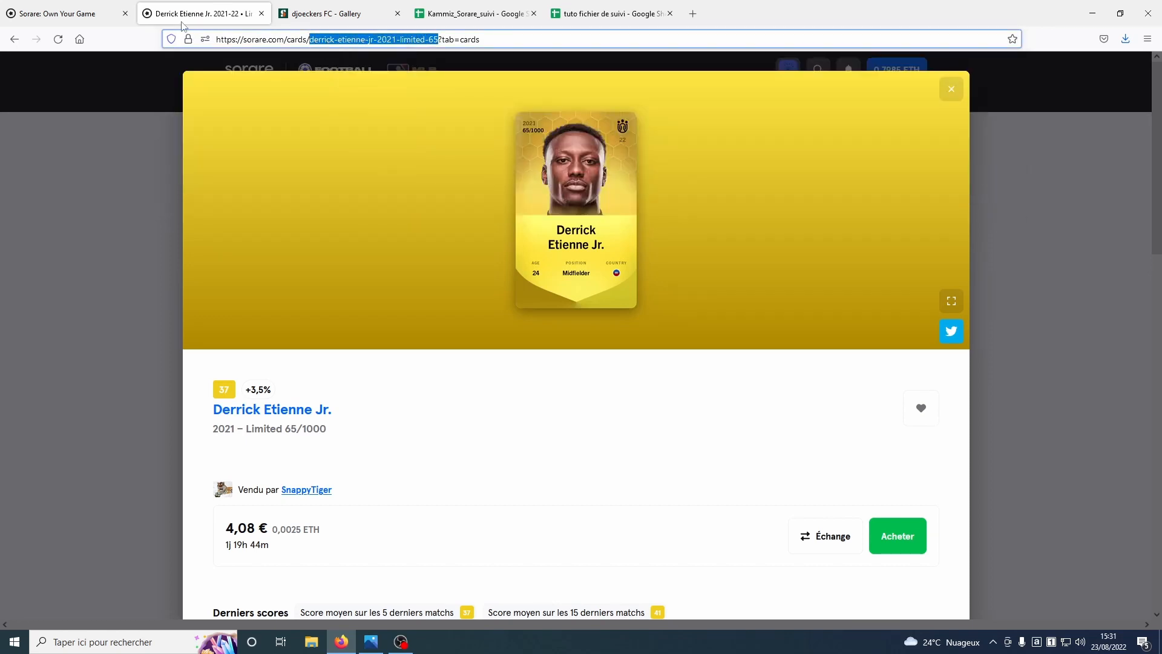
click(71, 8)
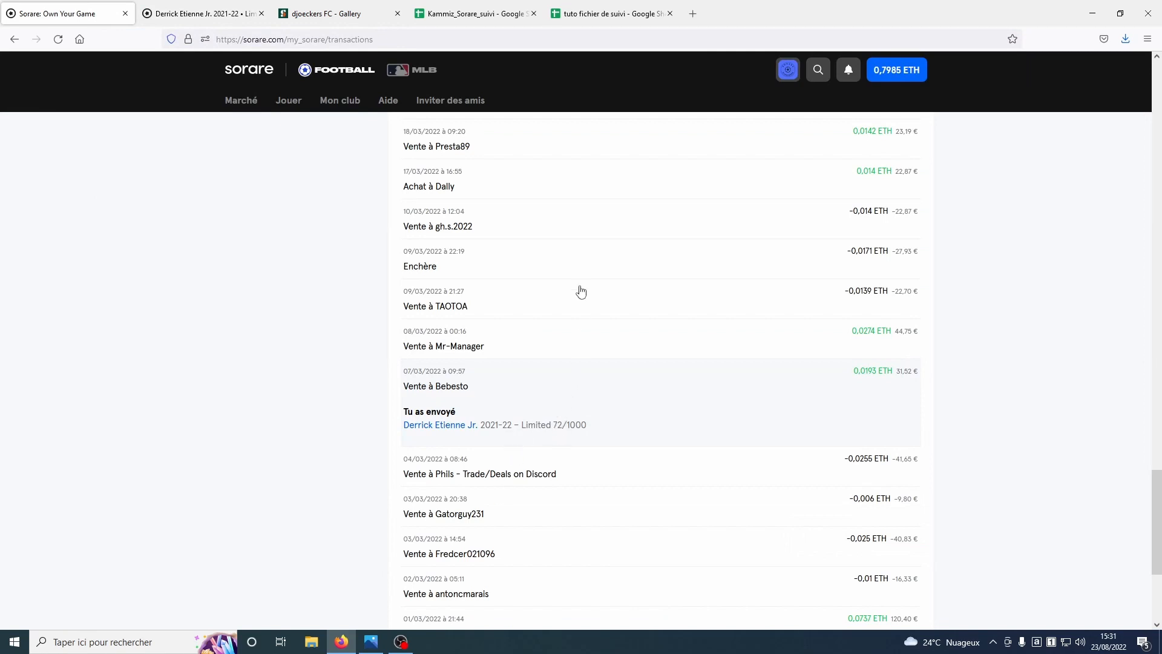
Paste the slug into A23 of the tuto fichier de suivi Transactions sheet and change its serial number to 72.
click(611, 13)
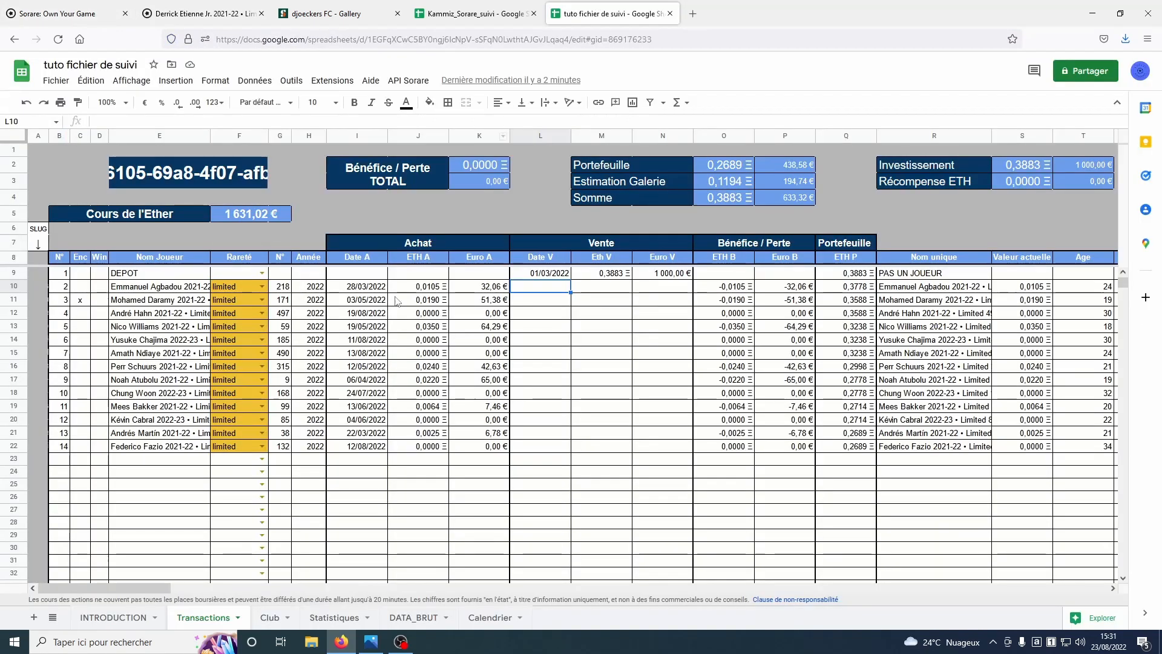
click(38, 458)
text(derrick-etienne-jr-2021-limited-65)
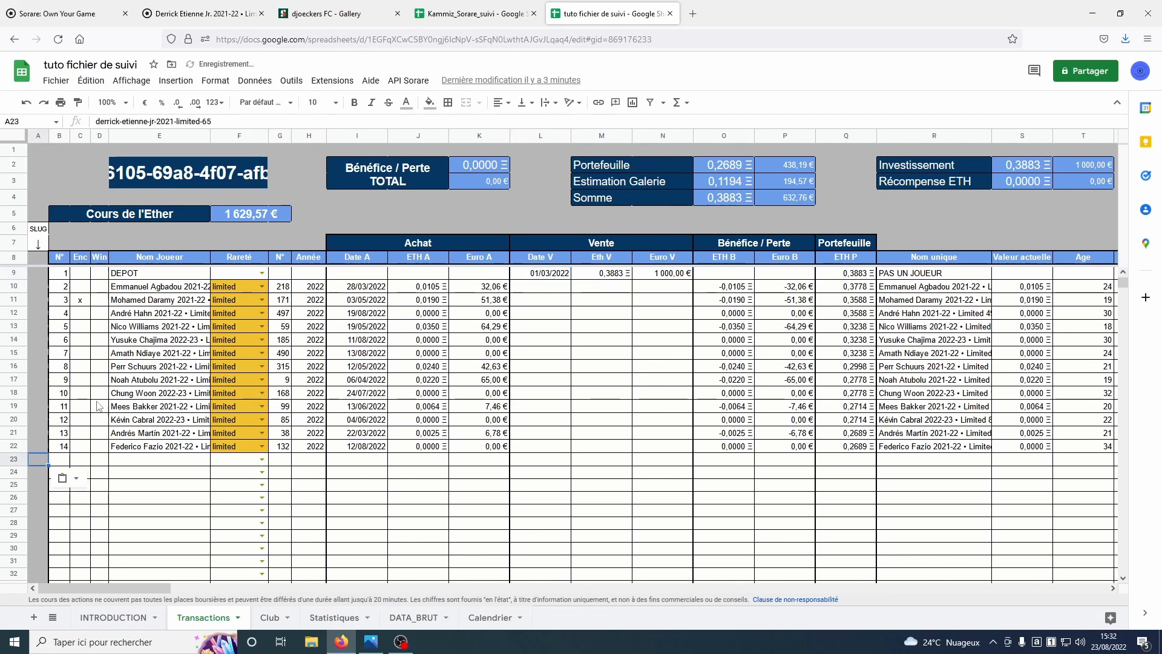
double_click(205, 122)
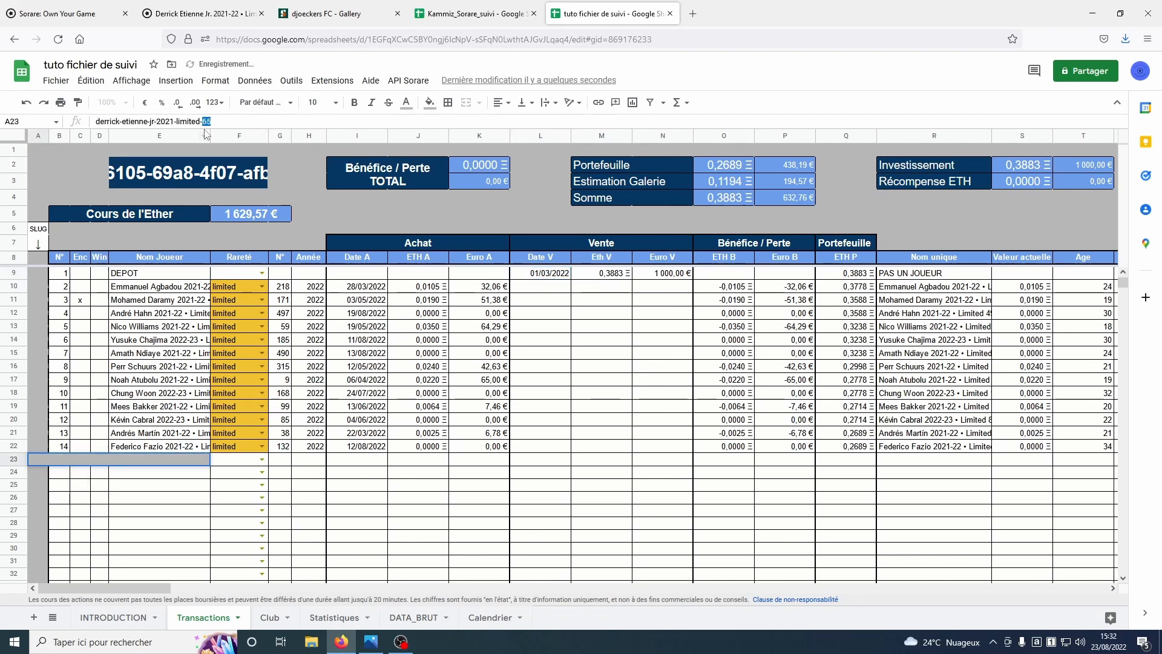
key(Return)
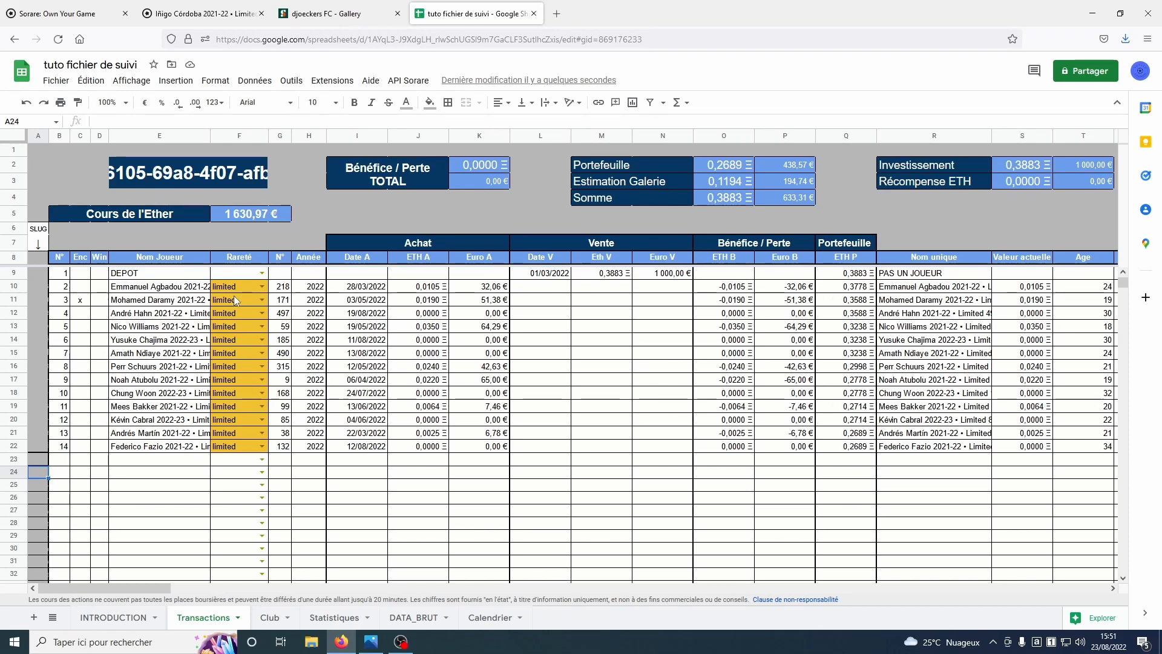
Add the other sold cards' slugs in A24 to A31, from danilho-doekhi-2021-limited-279 to bart-van-rooij-2021-limited-244.
text(danilho-doekhi-2021-limited-279)
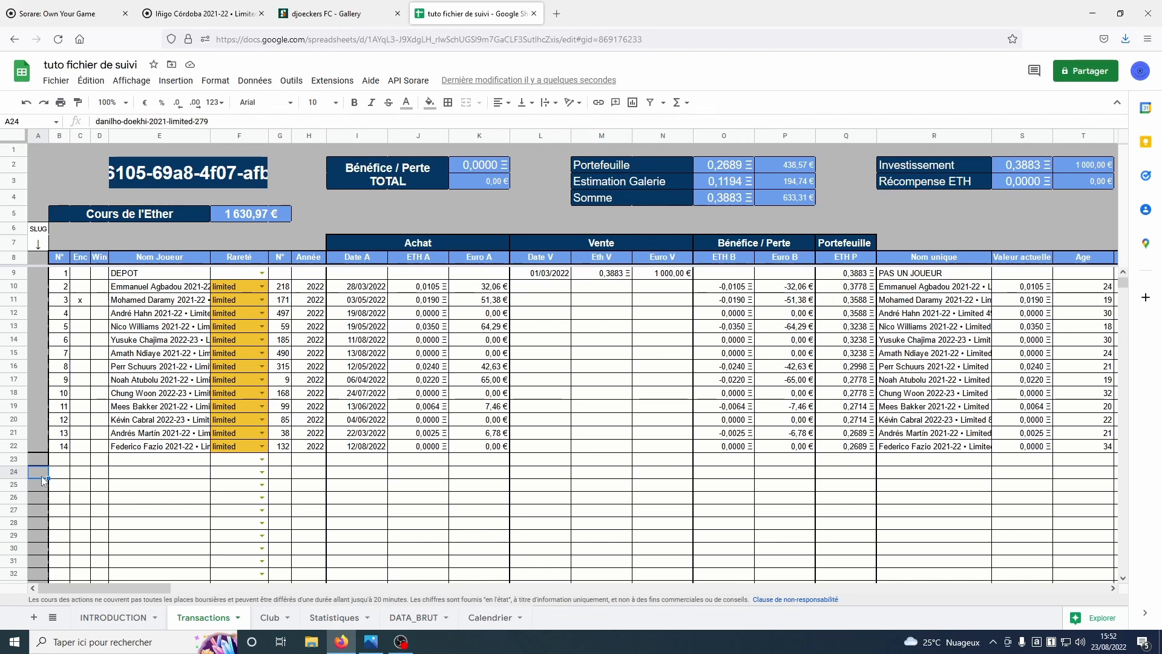
click(38, 498)
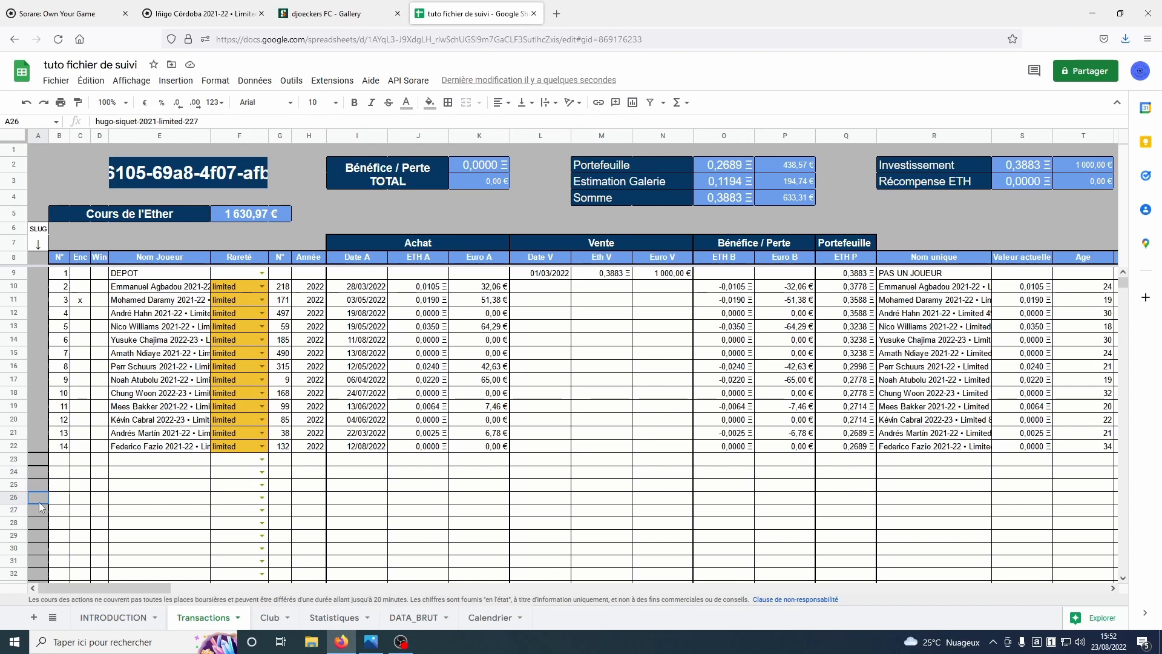
click(38, 536)
click(36, 550)
click(36, 562)
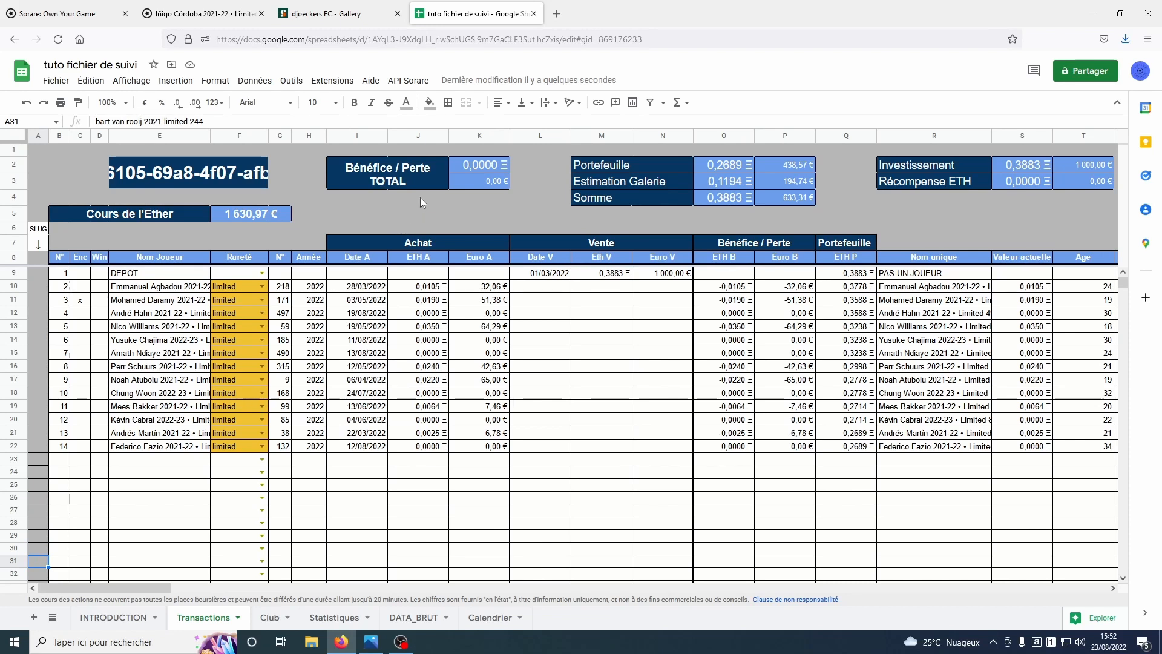
Run the Sorare API player update for the slugs in rows 23 to 31, and again for the slugs from row 32 on.
click(422, 86)
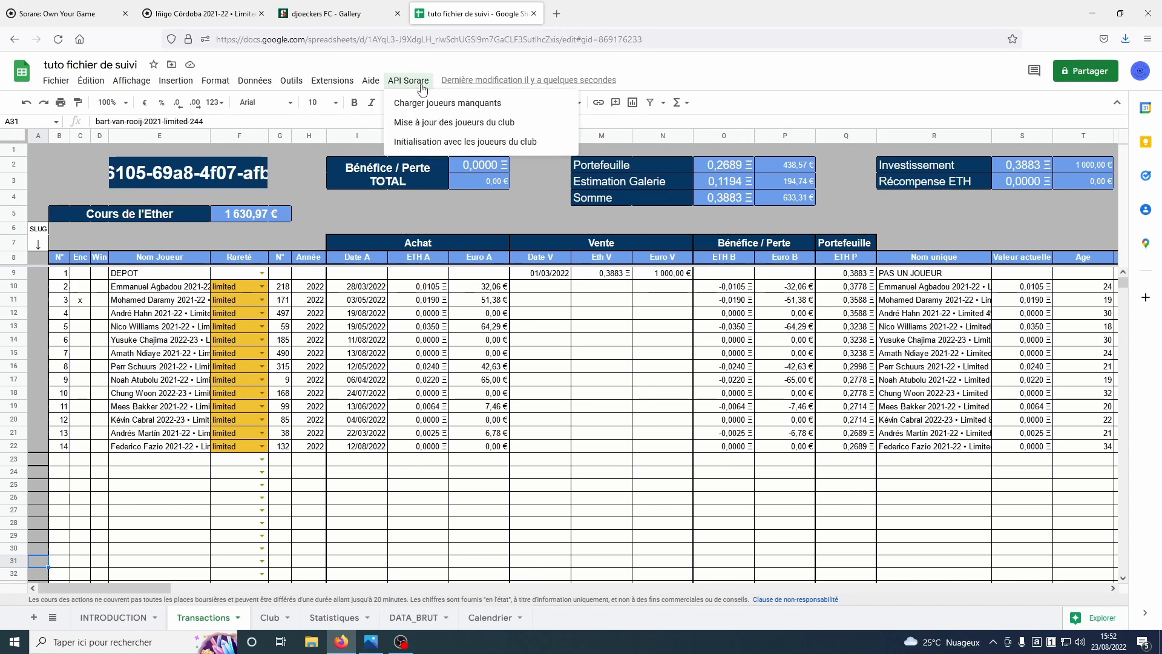
click(425, 123)
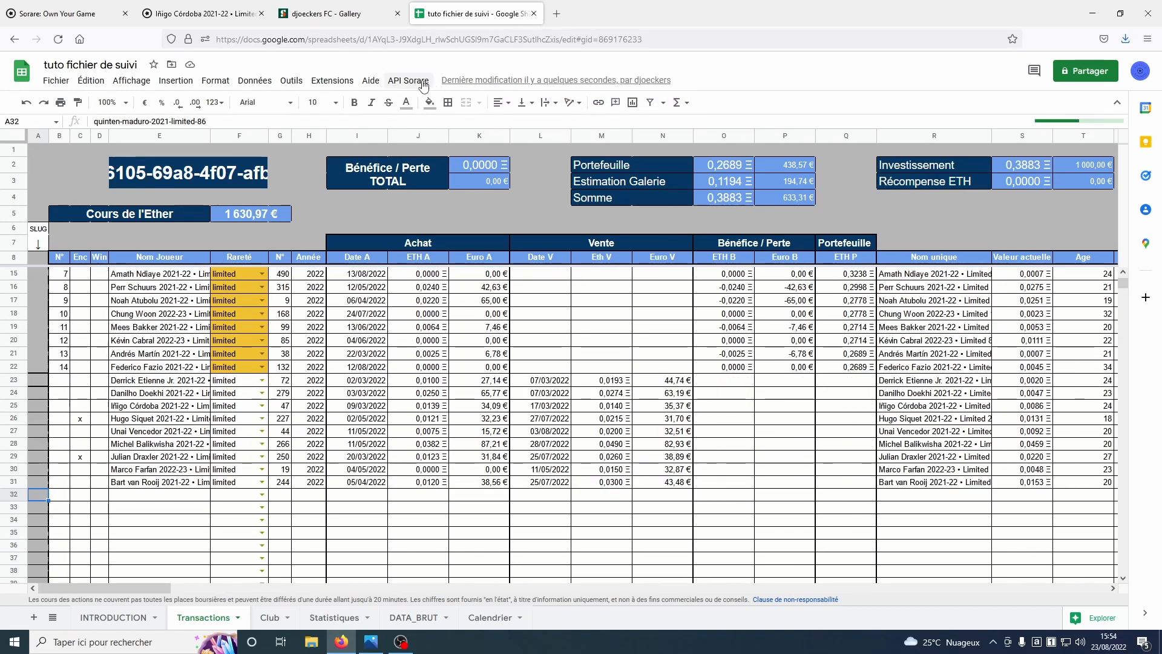
click(408, 80)
click(417, 123)
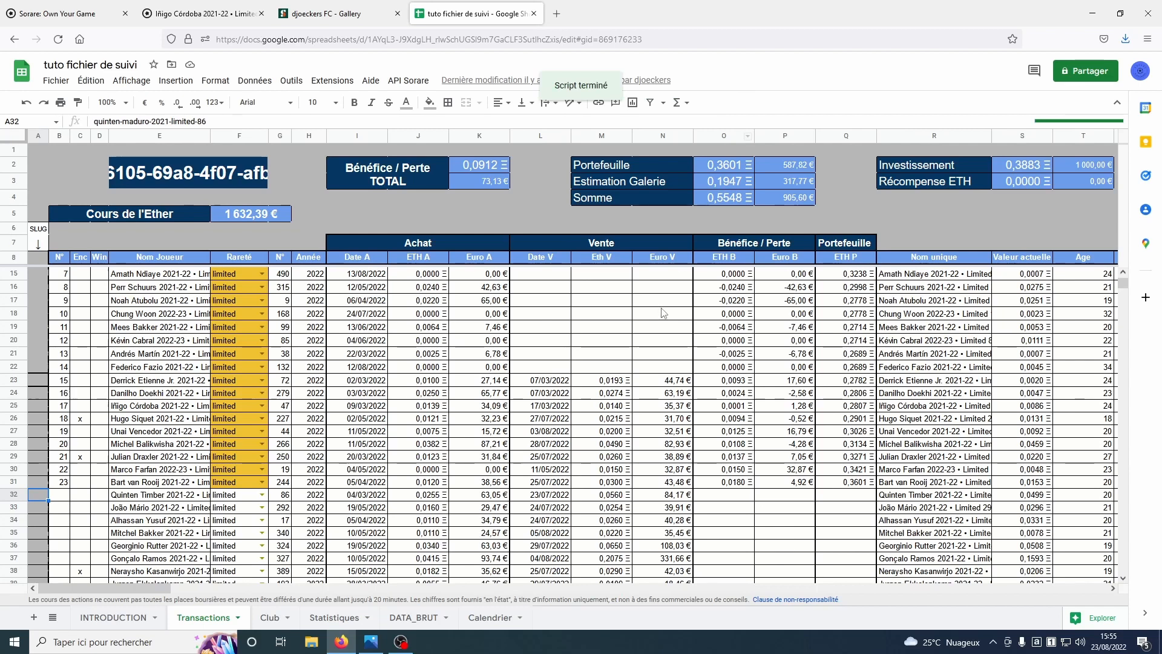
Examine the purchase, sale and profit columns of the sold cards down to row 50, the slug in A41, and the available Sorare API scripts.
scroll(663, 312, down, 5)
scroll(662, 312, up, 6)
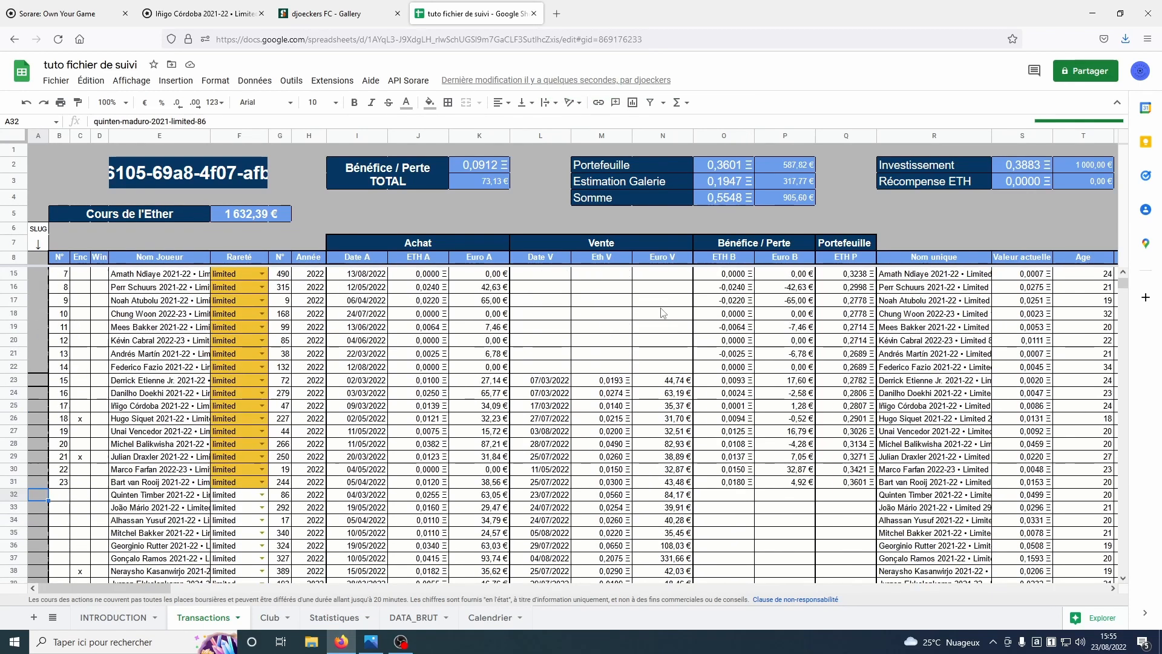
scroll(662, 312, down, 3)
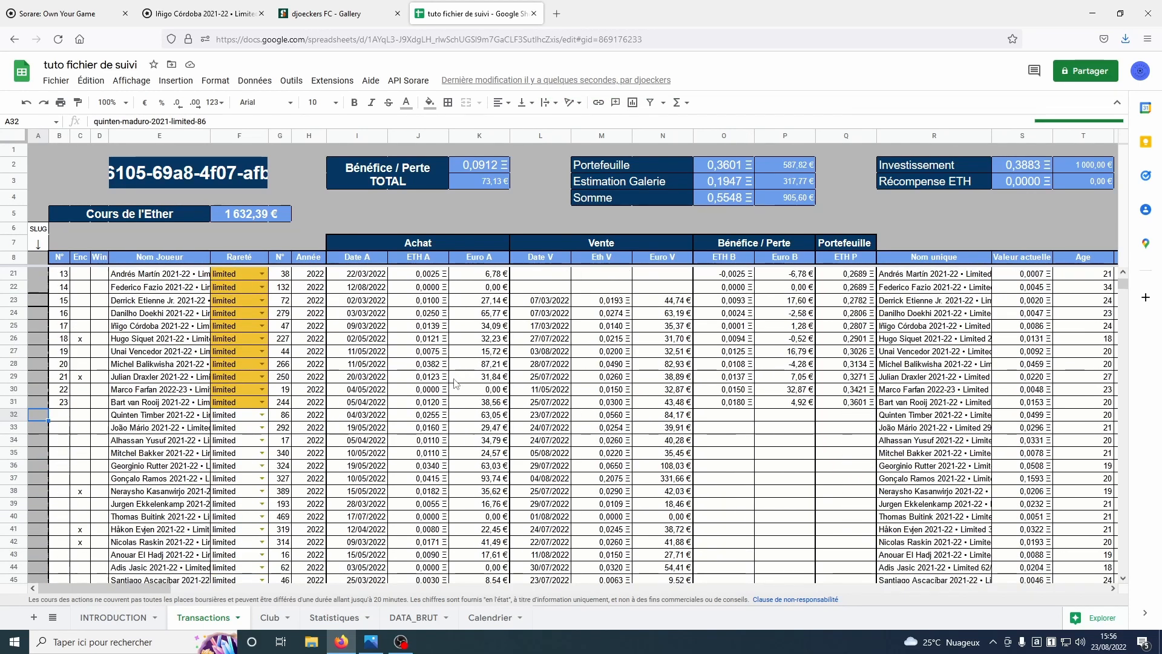
scroll(453, 383, down, 2)
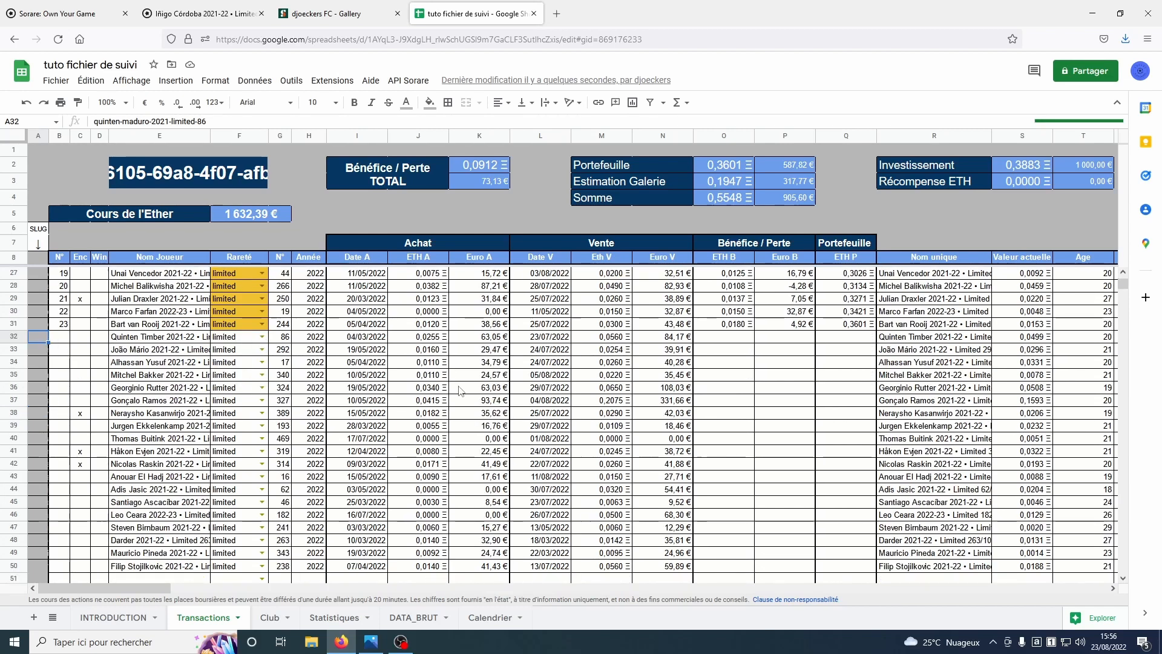
scroll(574, 466, down, 2)
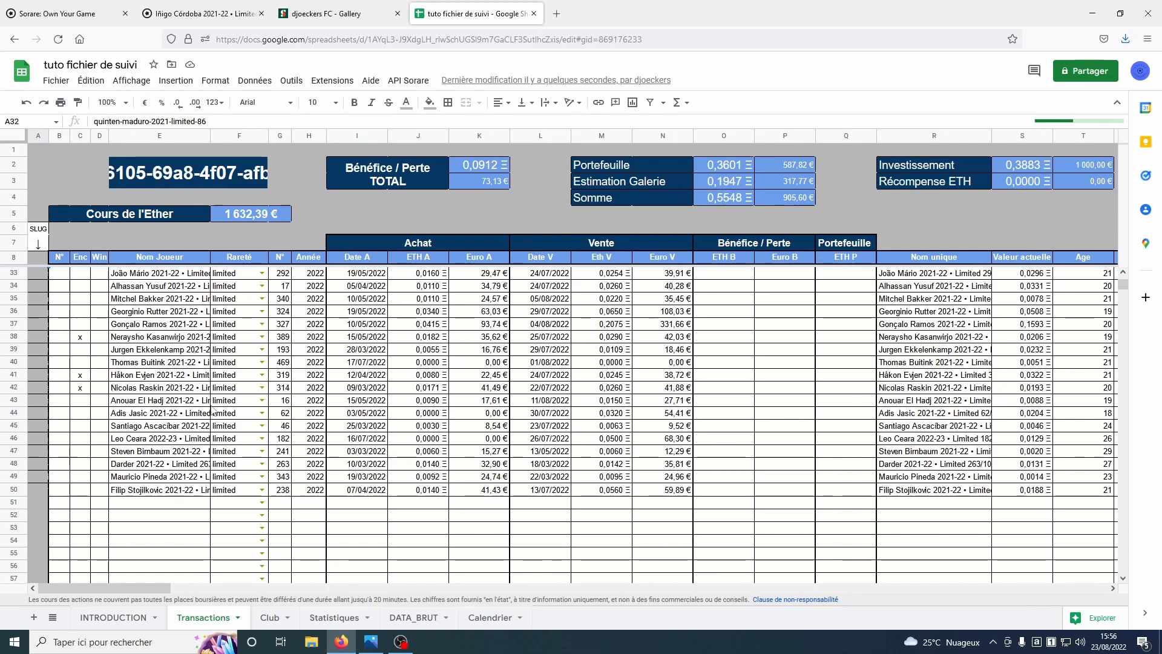
click(32, 374)
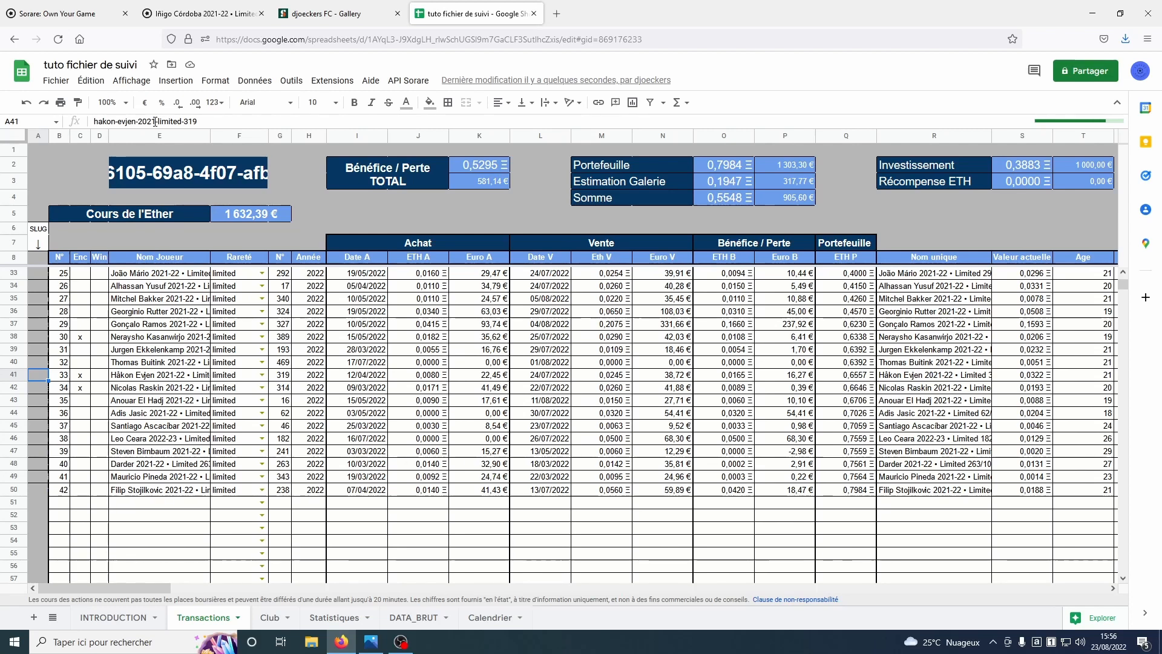
scroll(702, 386, up, 5)
scroll(702, 385, down, 6)
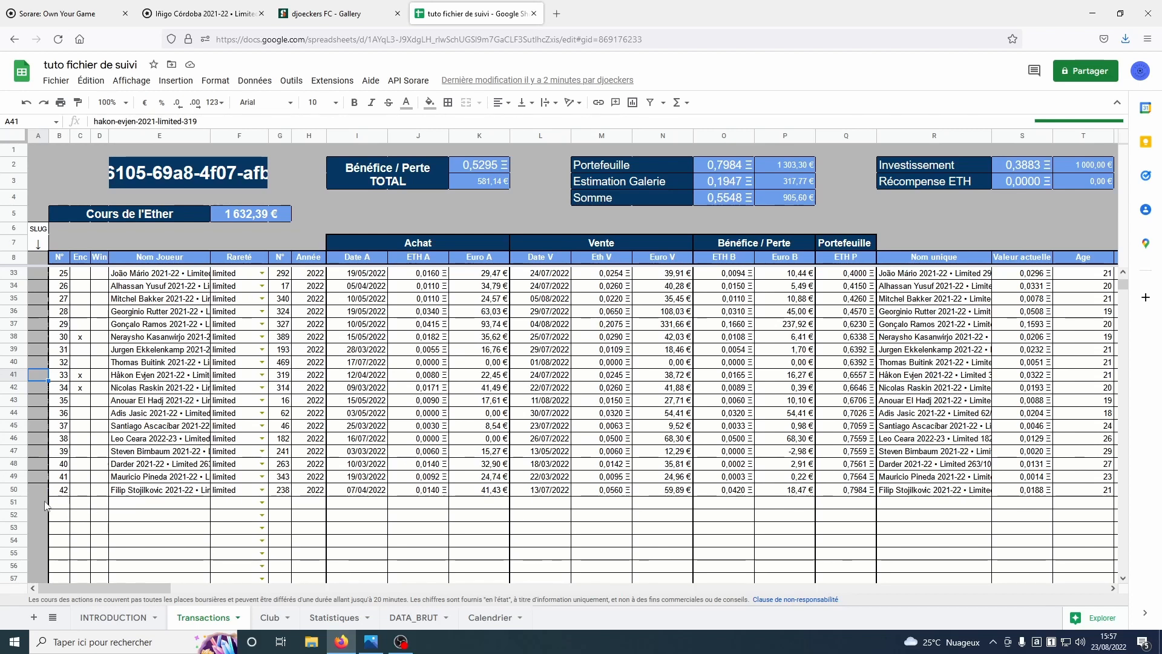
click(416, 82)
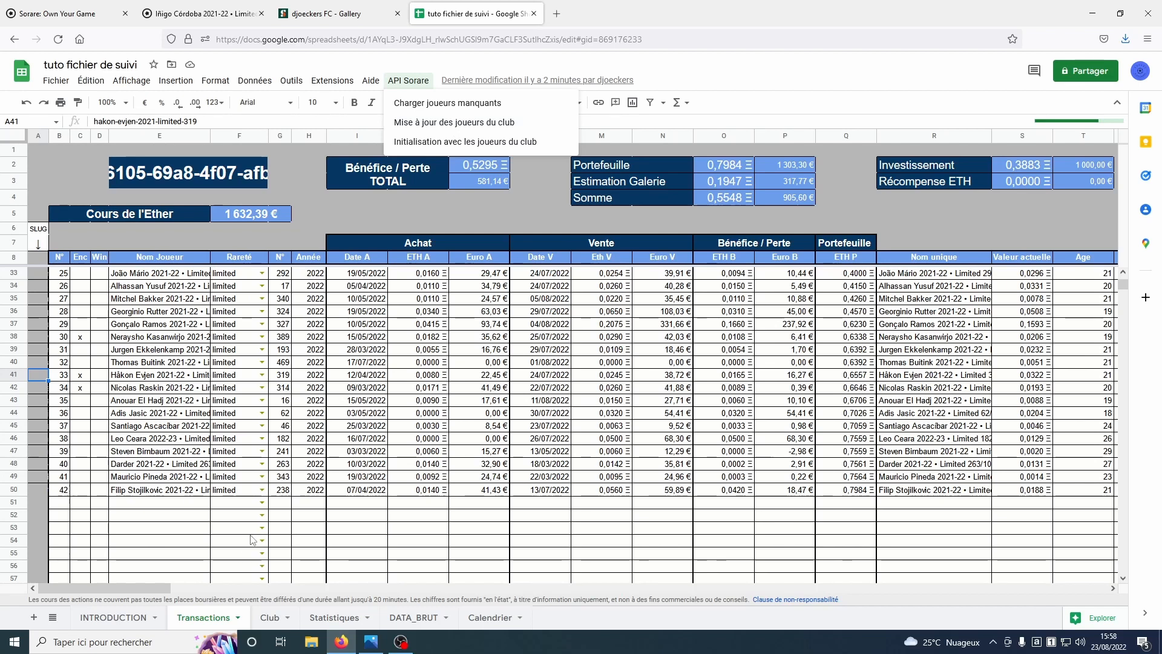
Enter DEPOT, RETRAIT and GAIN in the Nom Joueur cells E51, E52 and E53 below the last player.
click(183, 507)
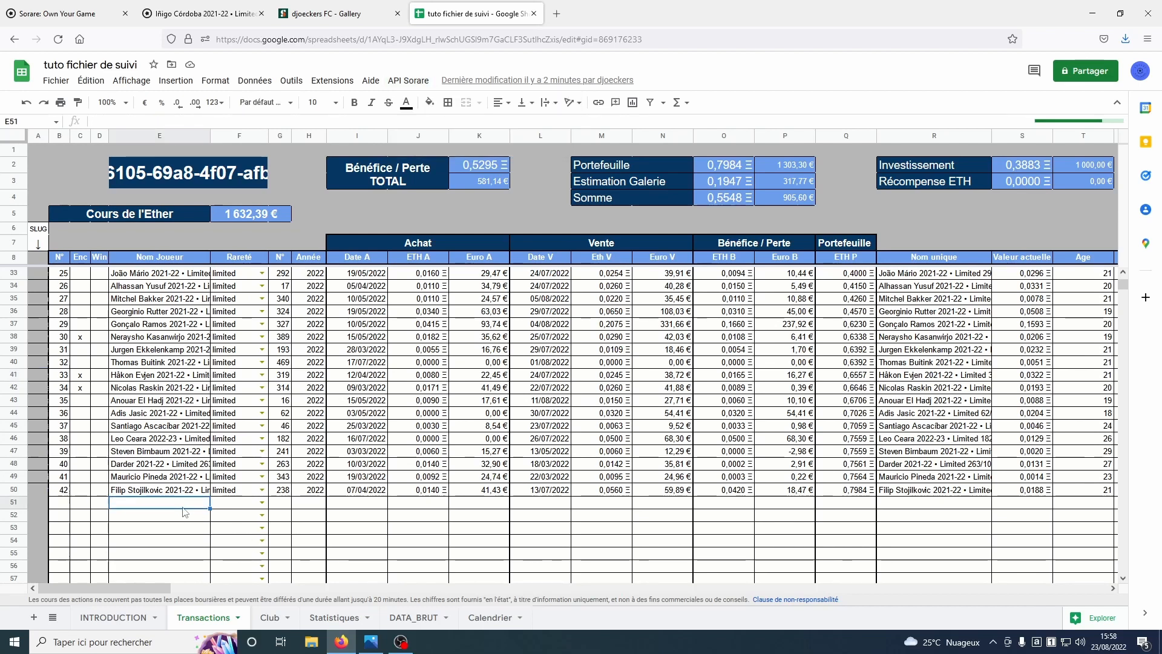
text(DEPOT)
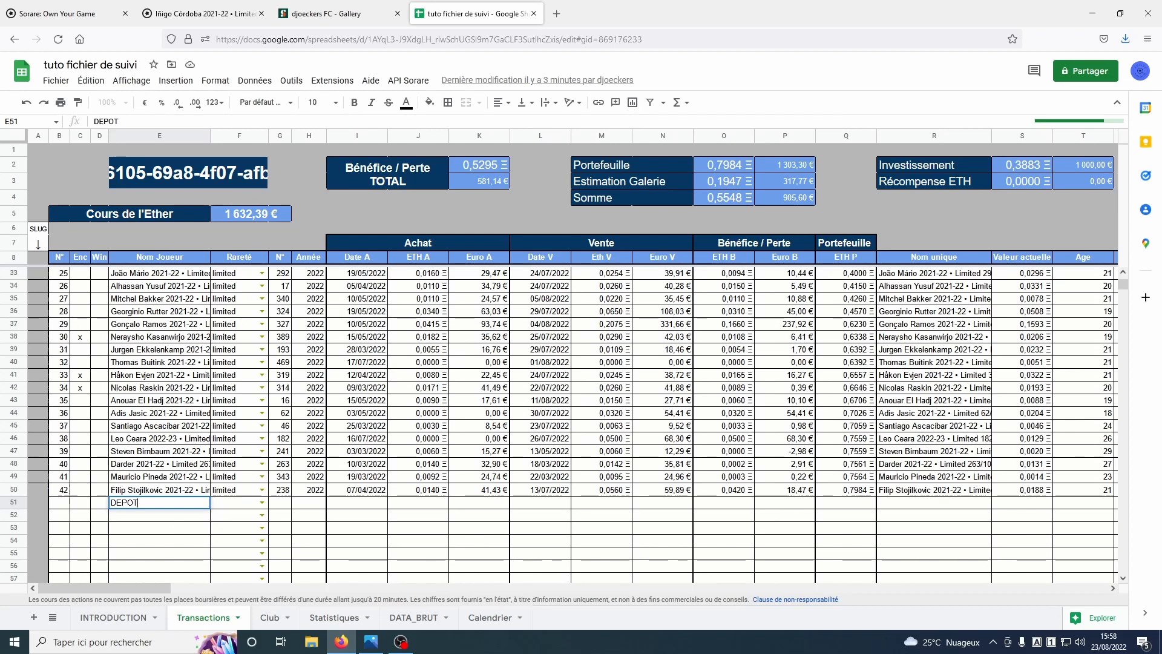
key(Return)
scroll(205, 486, up, 8)
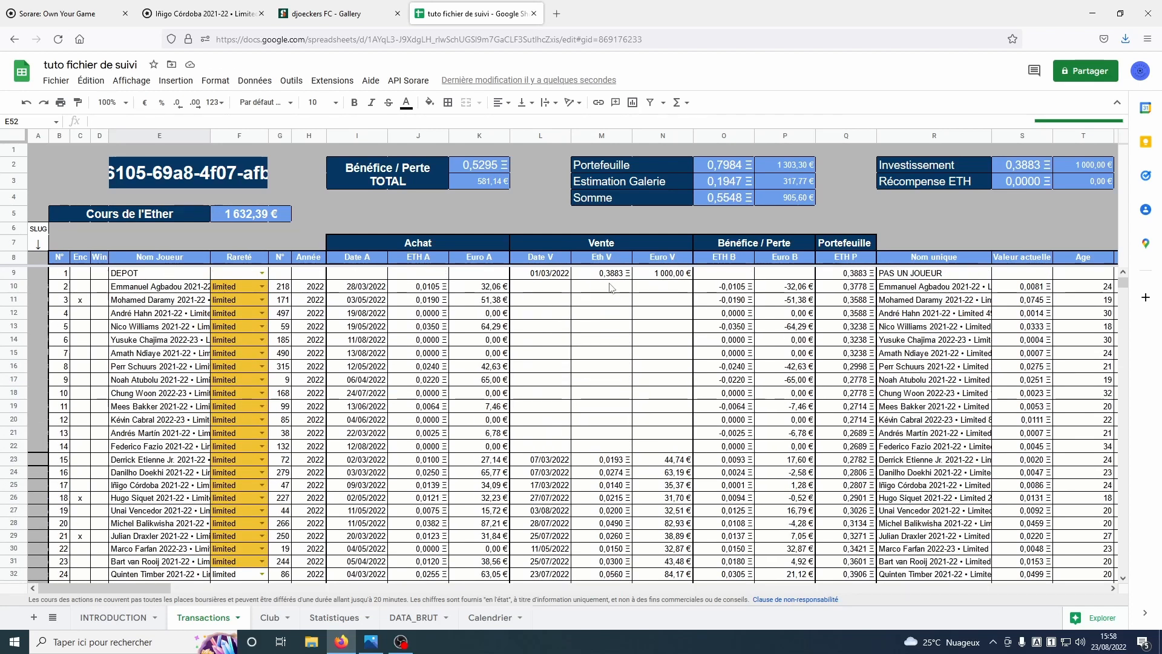
scroll(446, 369, down, 8)
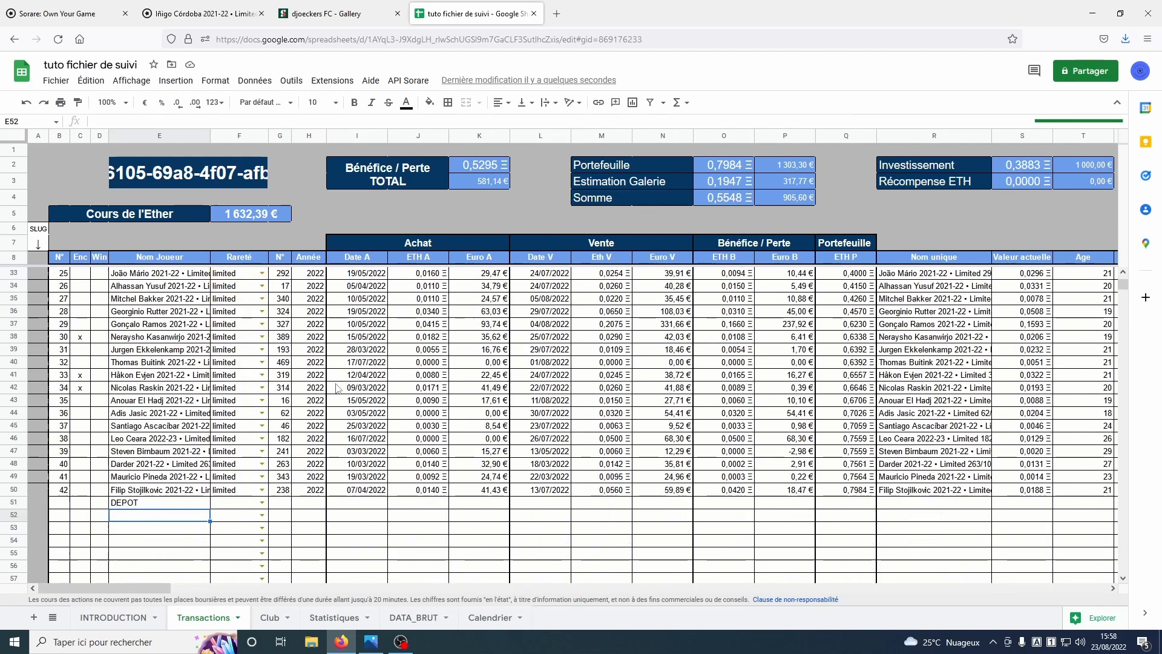
text(RETRAIT)
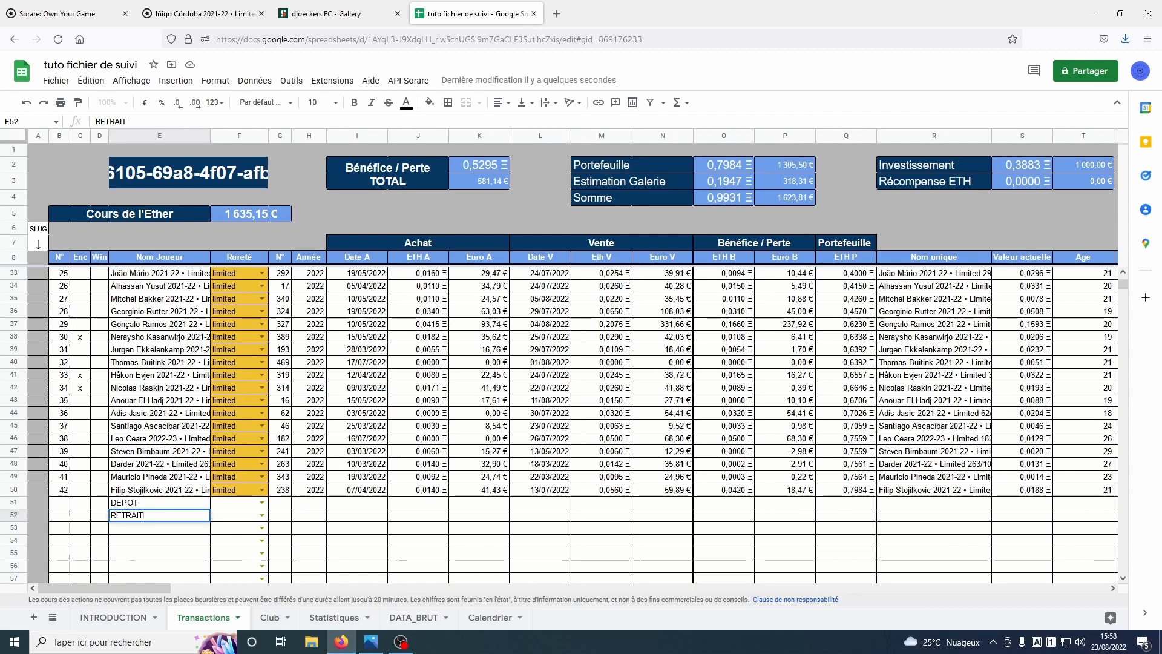
key(Return)
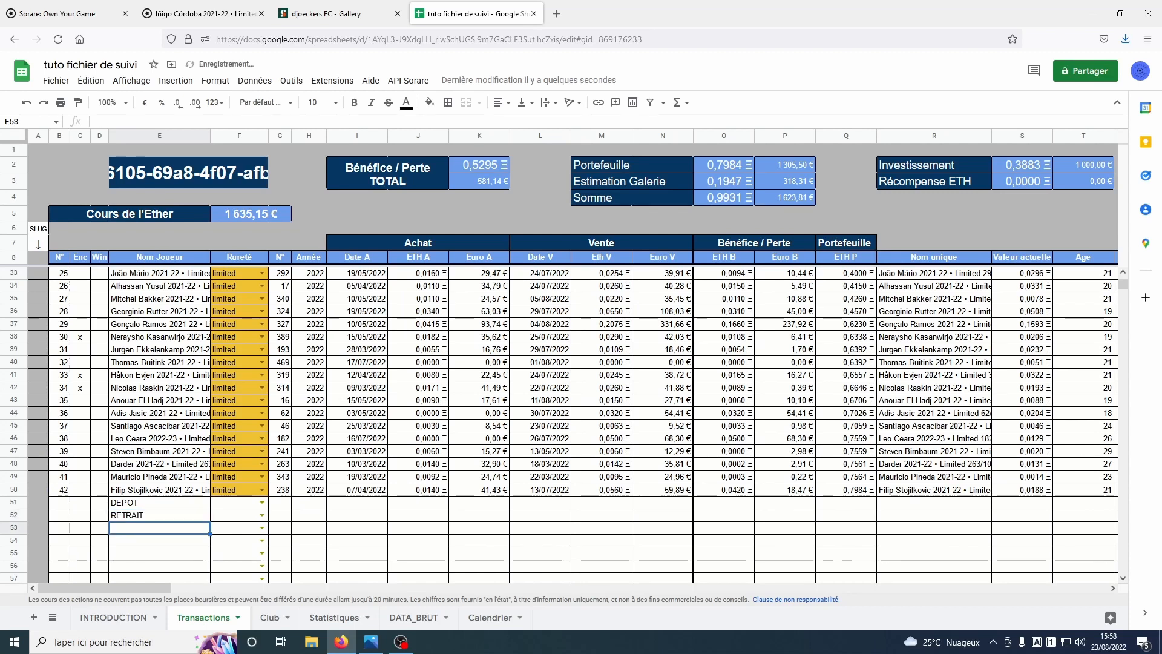
scroll(435, 257, up, 8)
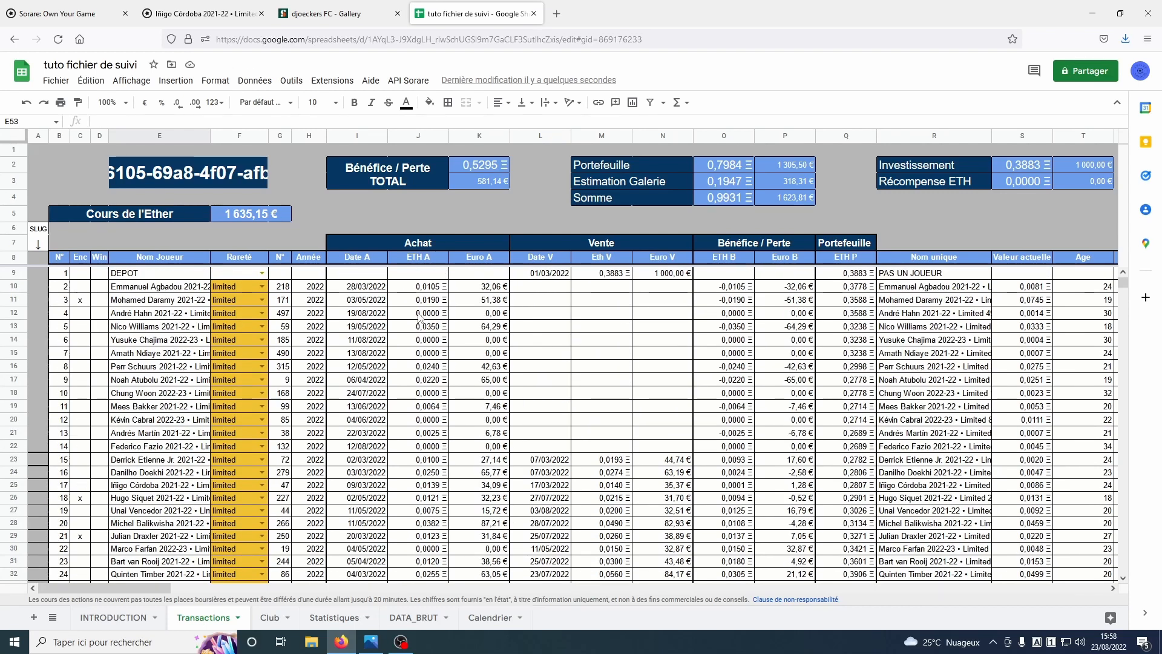
scroll(421, 319, down, 10)
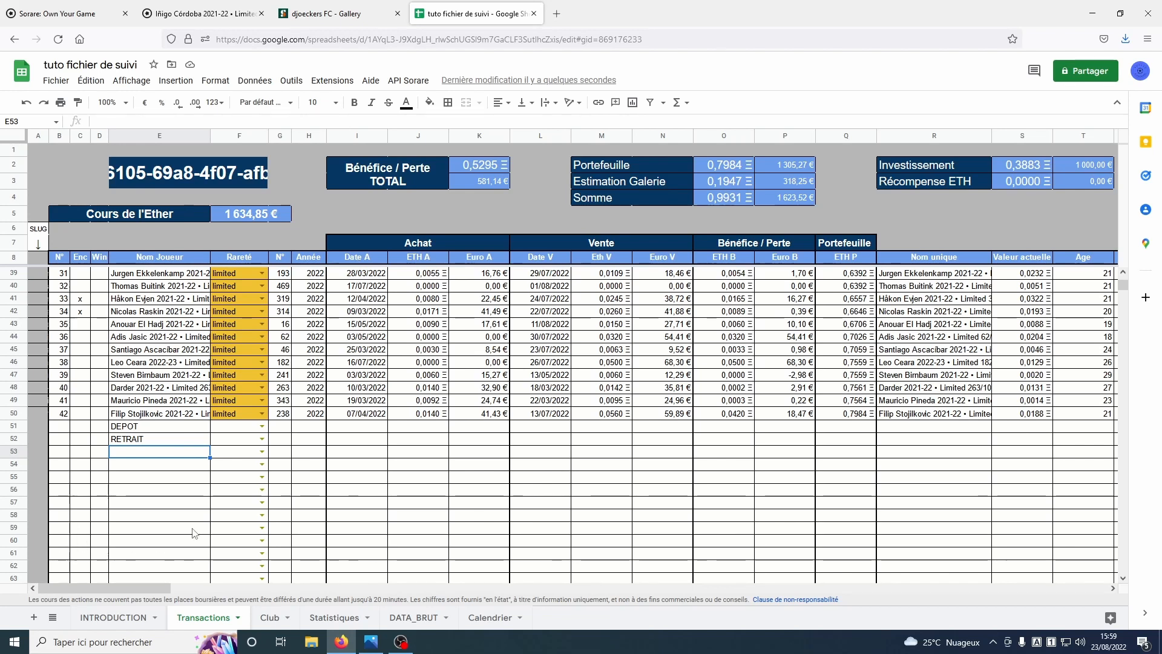
text(GAIN)
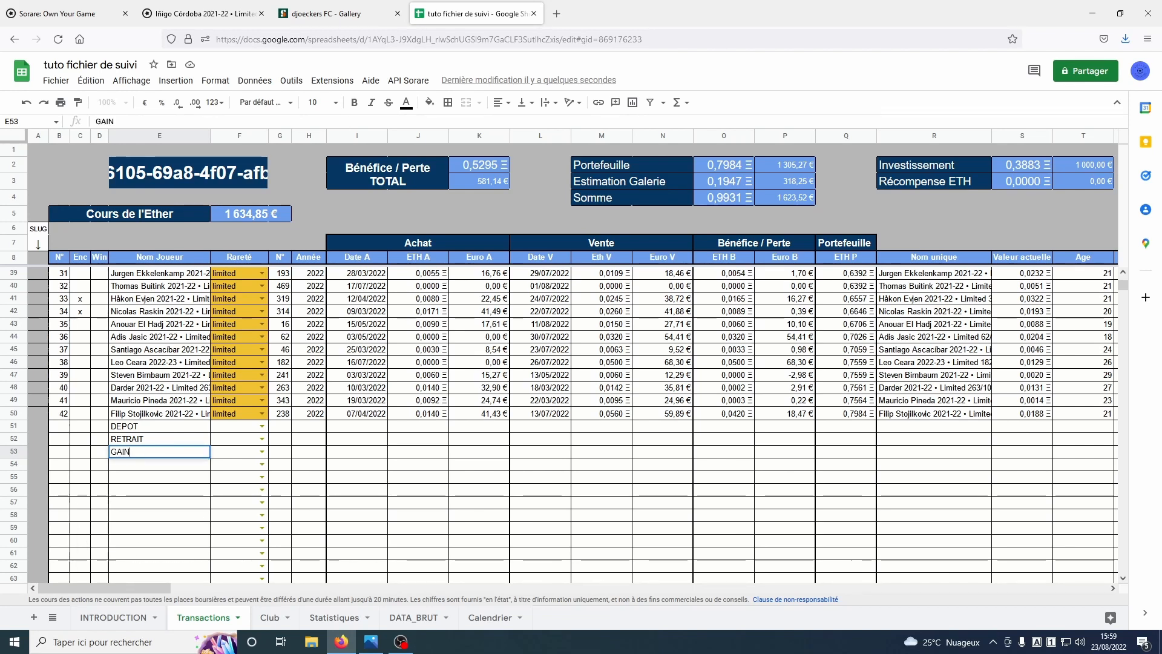
key(Return)
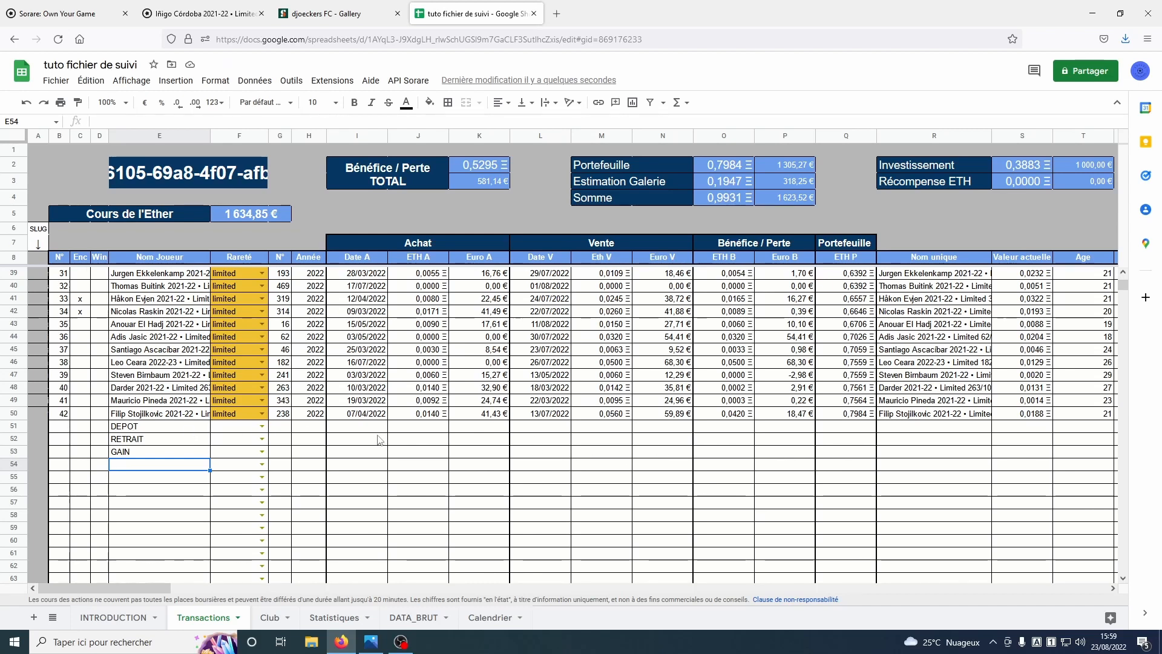
Select in turn the sale cells L51:N51 for DEPOT, the purchase cells I52:K52 for RETRAIT, and the sale cells L53:N53 for GAIN.
drag(544, 430, 663, 430)
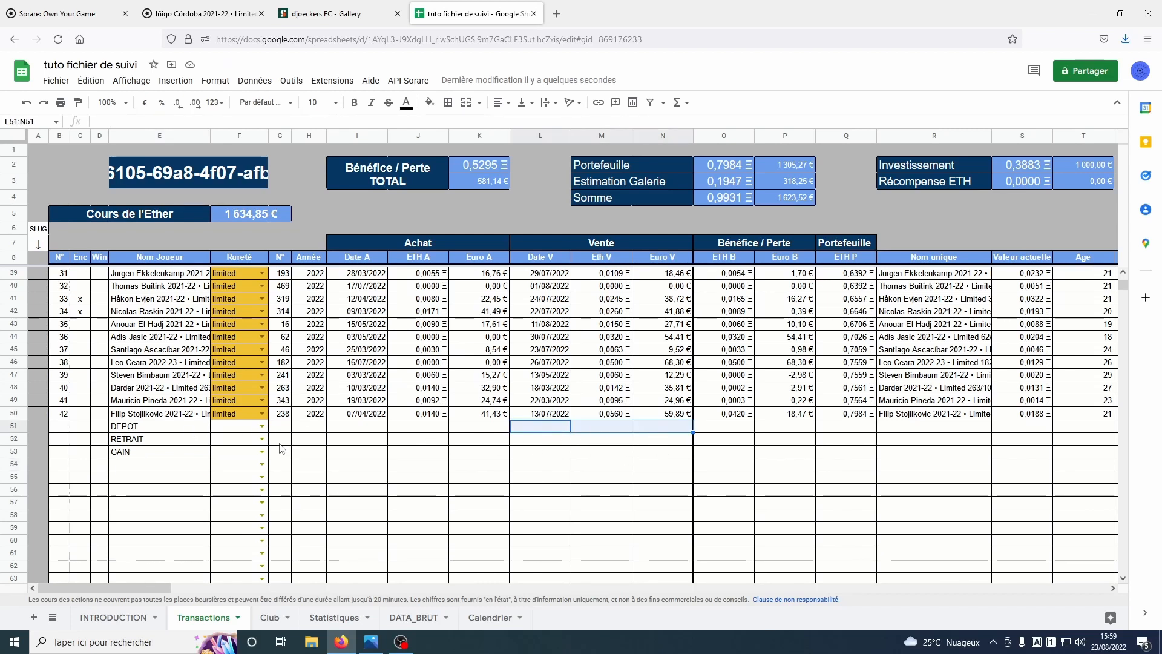
drag(342, 440, 463, 442)
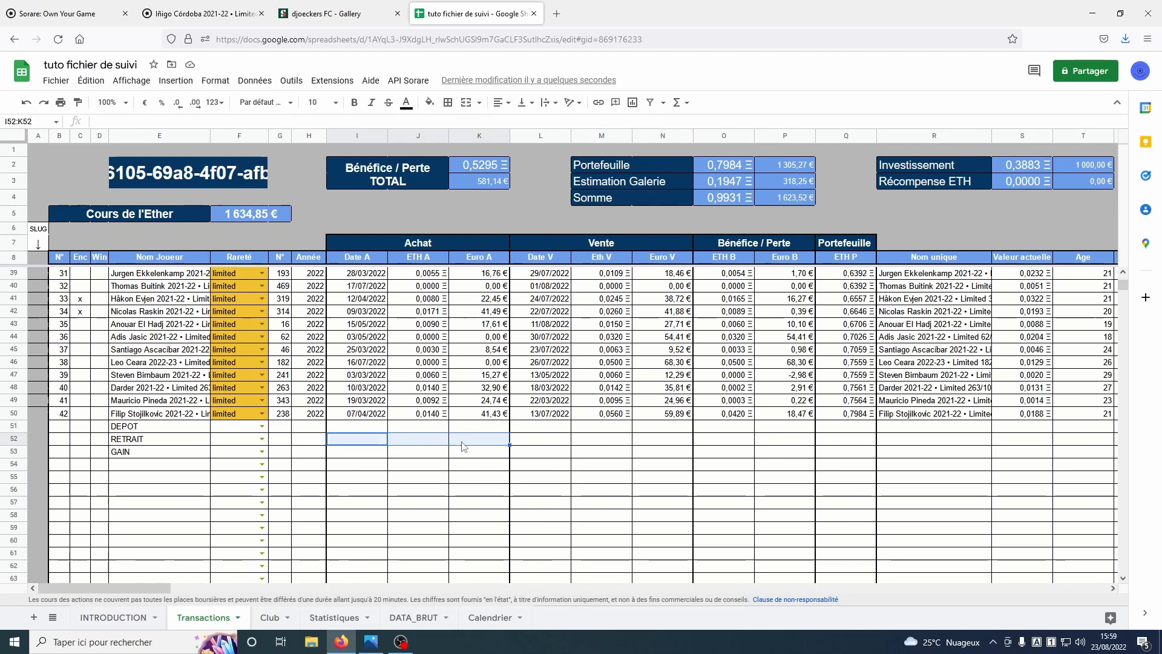
drag(532, 454, 657, 458)
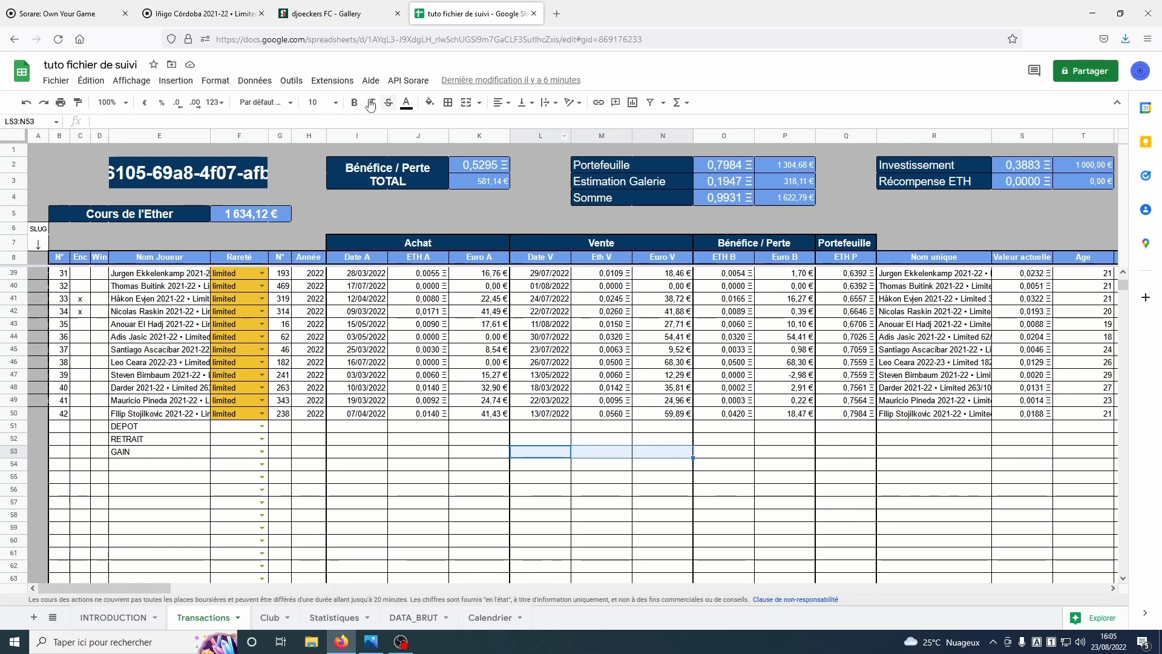
Compare the ETH balance on the Sorare Transactions page with the Portefeuille amount in the tracking spreadsheet.
click(67, 15)
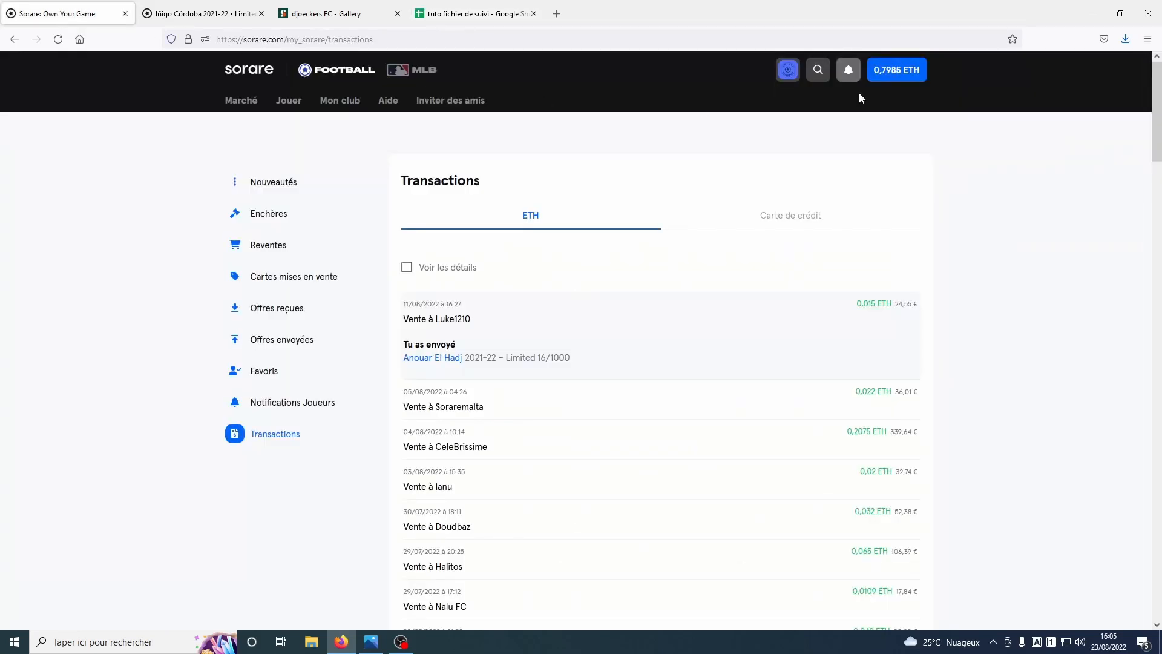
click(463, 15)
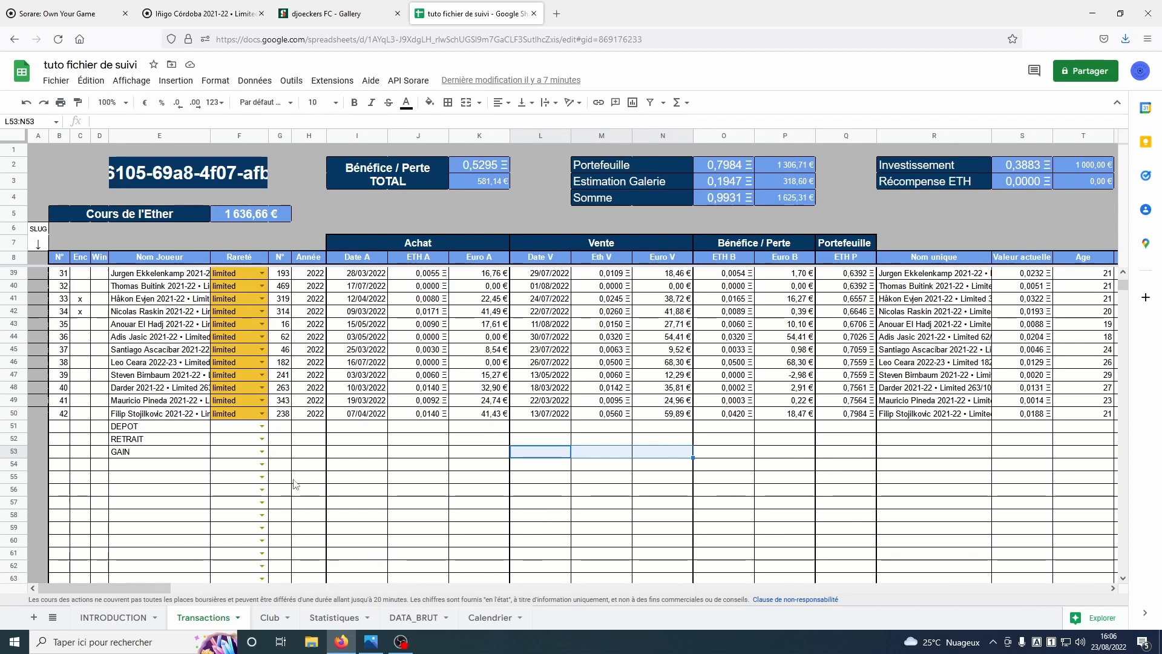
scroll(331, 514, up, 10)
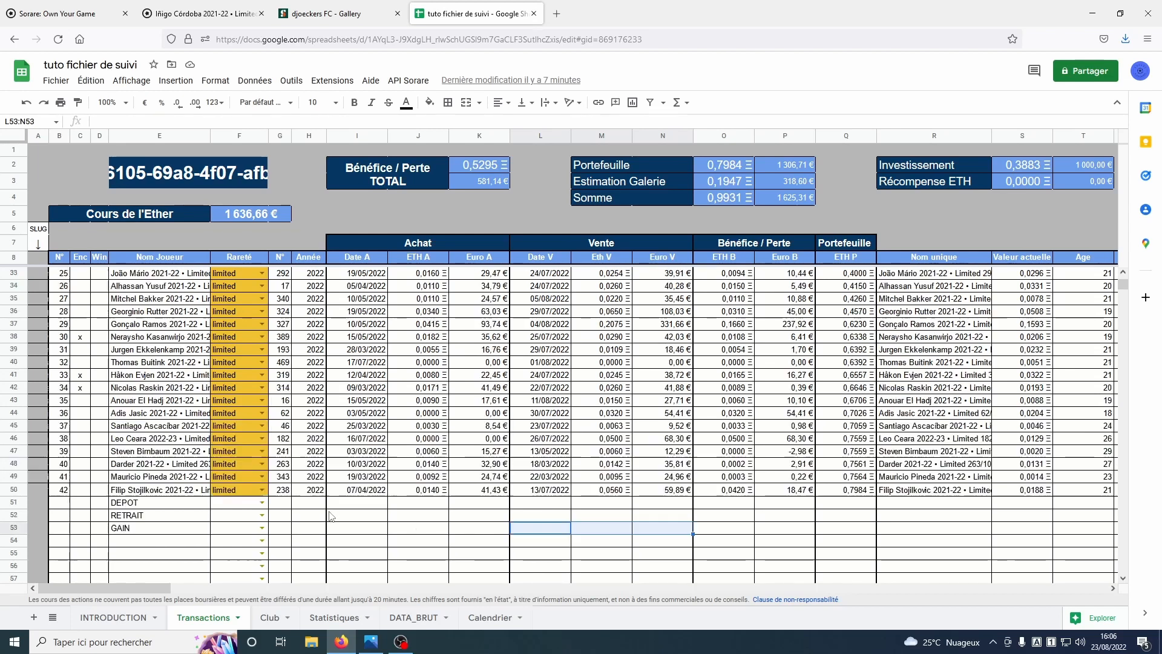
Examine the purchase, sale and profit cells of the Hugo Siquet and André Hahn cards in the Transactions sheet.
drag(151, 497, 478, 500)
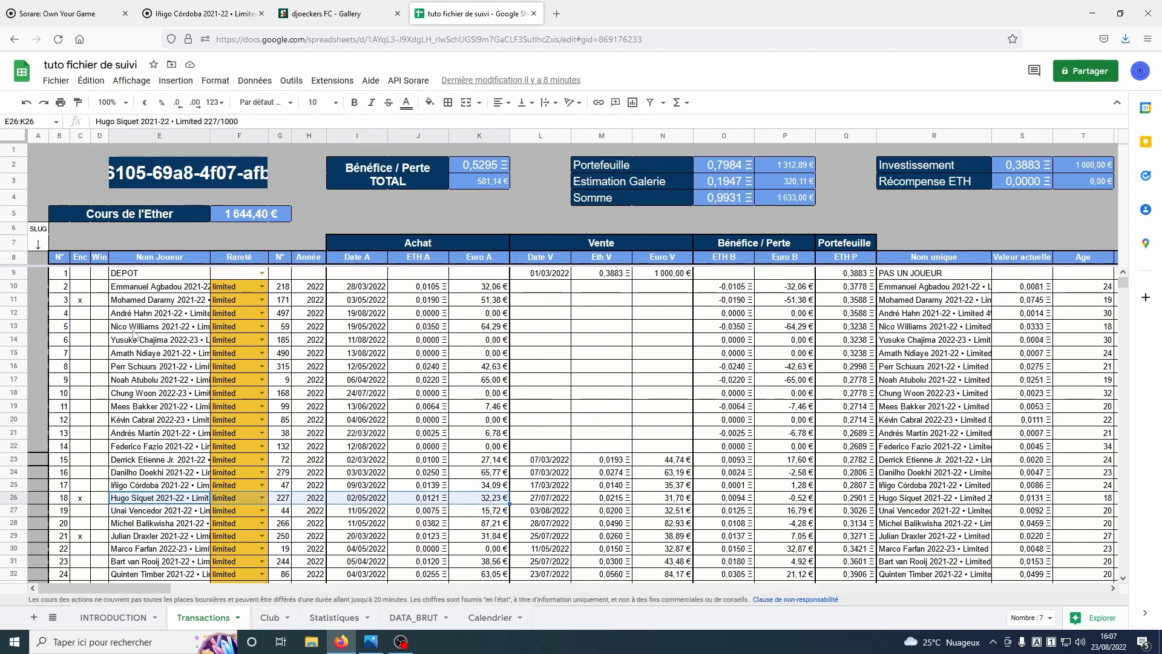
click(186, 315)
drag(185, 314, 696, 319)
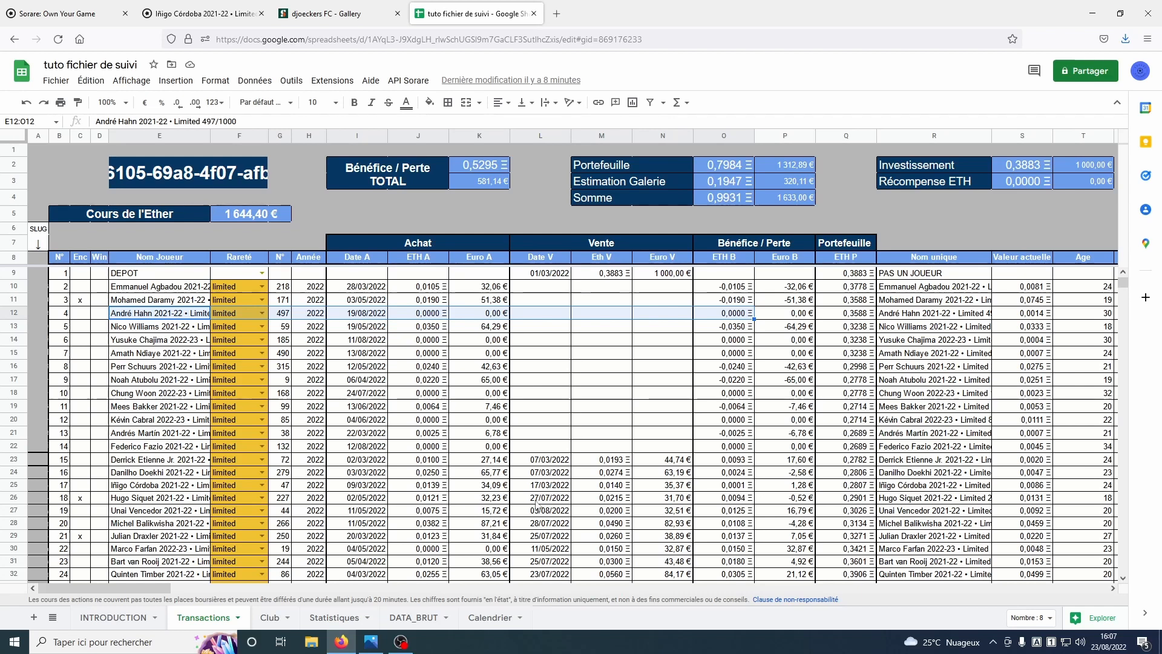
click(614, 501)
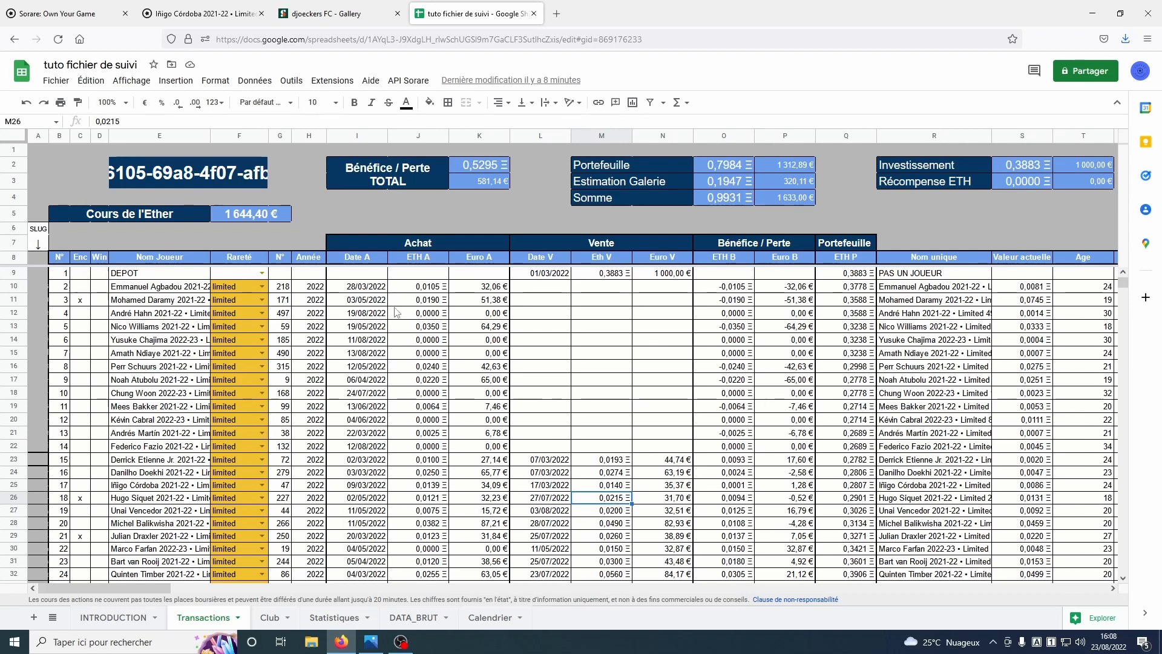
click(427, 314)
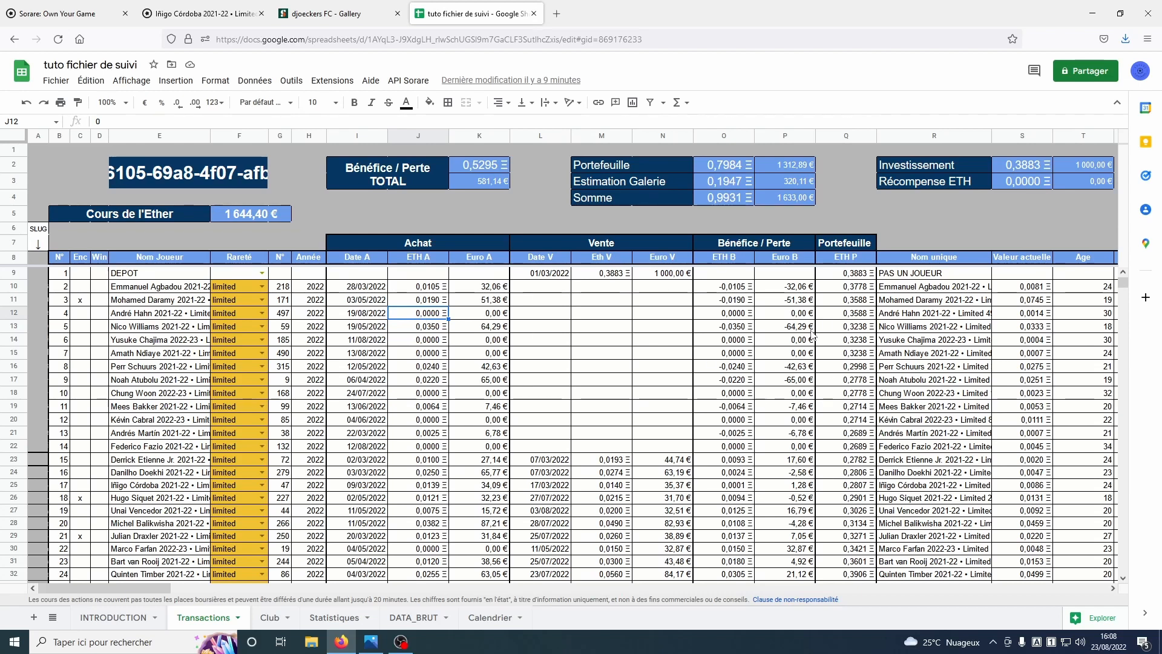
scroll(581, 412, down, 8)
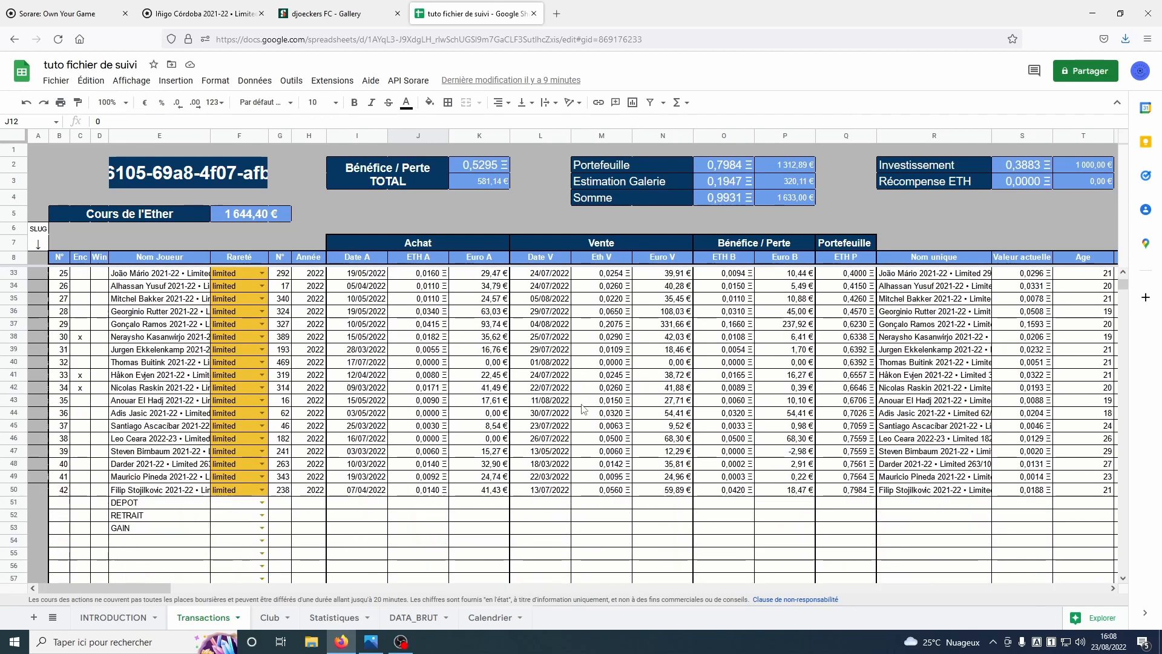
scroll(629, 416, up, 2)
scroll(639, 414, up, 6)
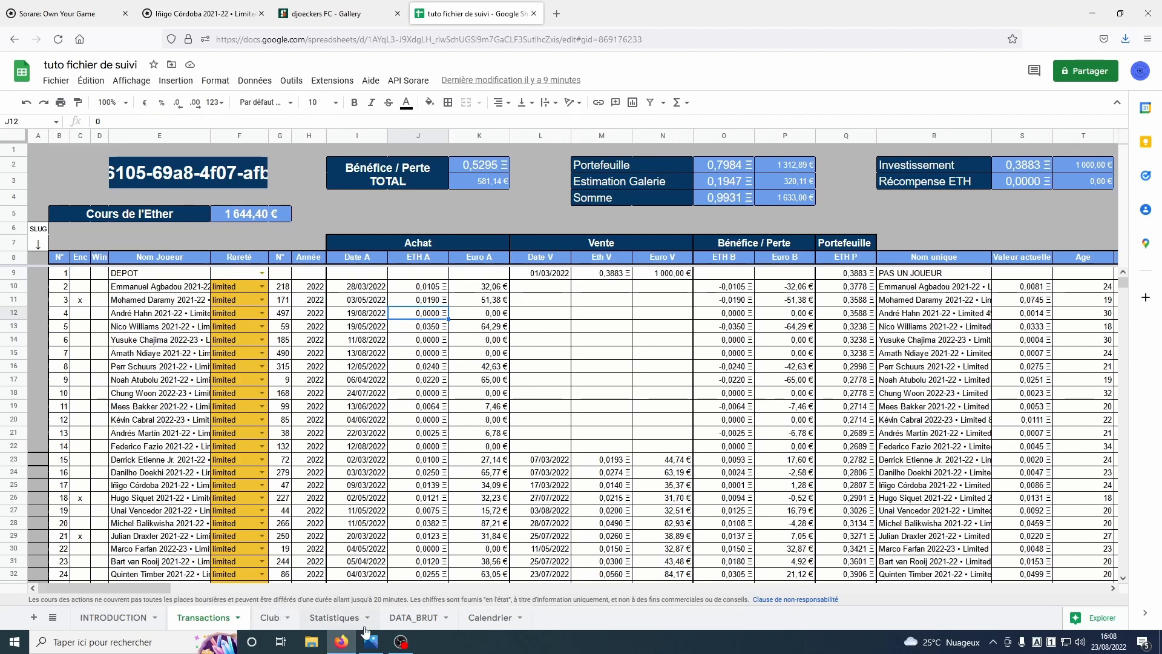
Examine the Club sheet's player counts, unused players, distribution charts, top gains and losses, and world map.
click(269, 617)
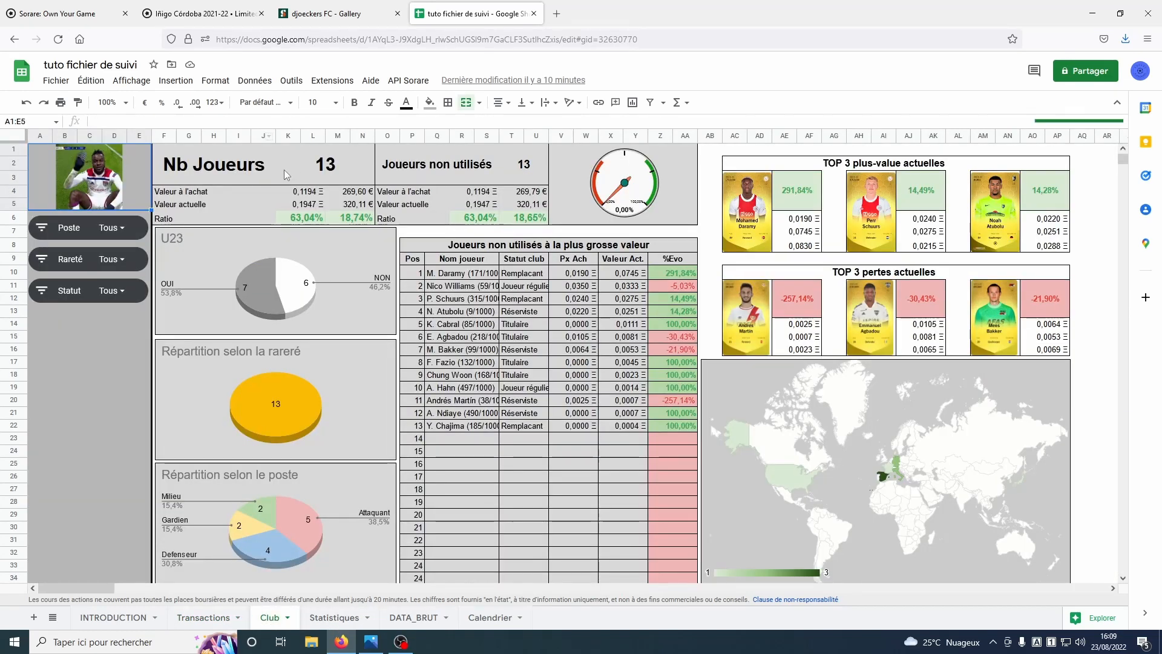
click(478, 168)
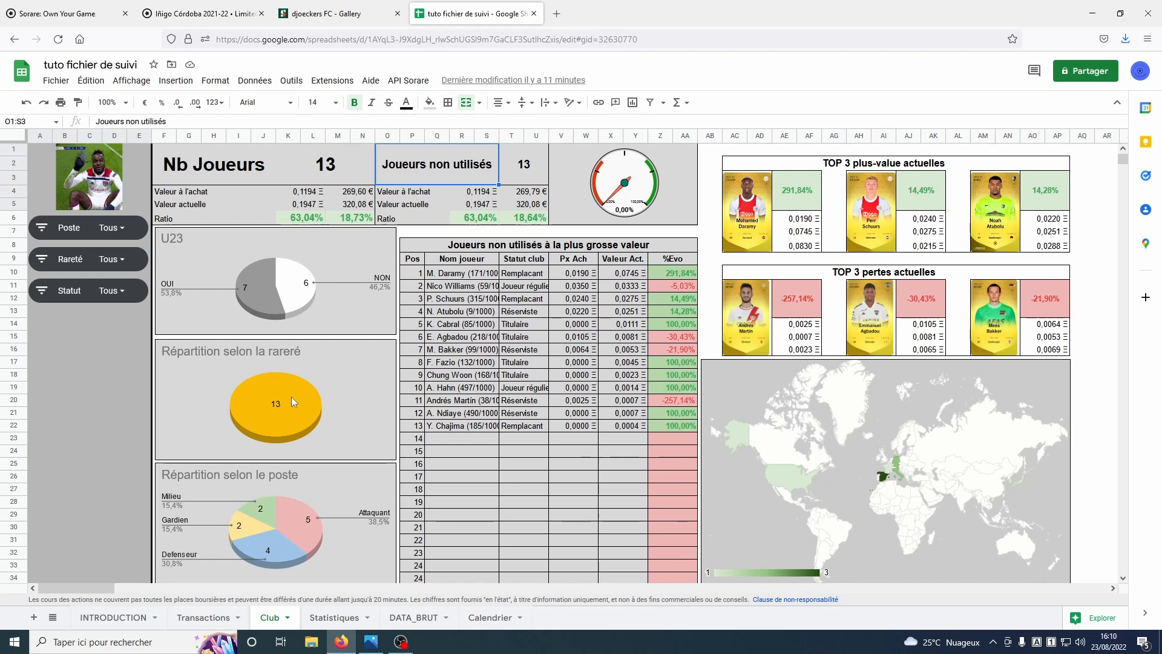
scroll(311, 392, down, 3)
scroll(332, 343, up, 2)
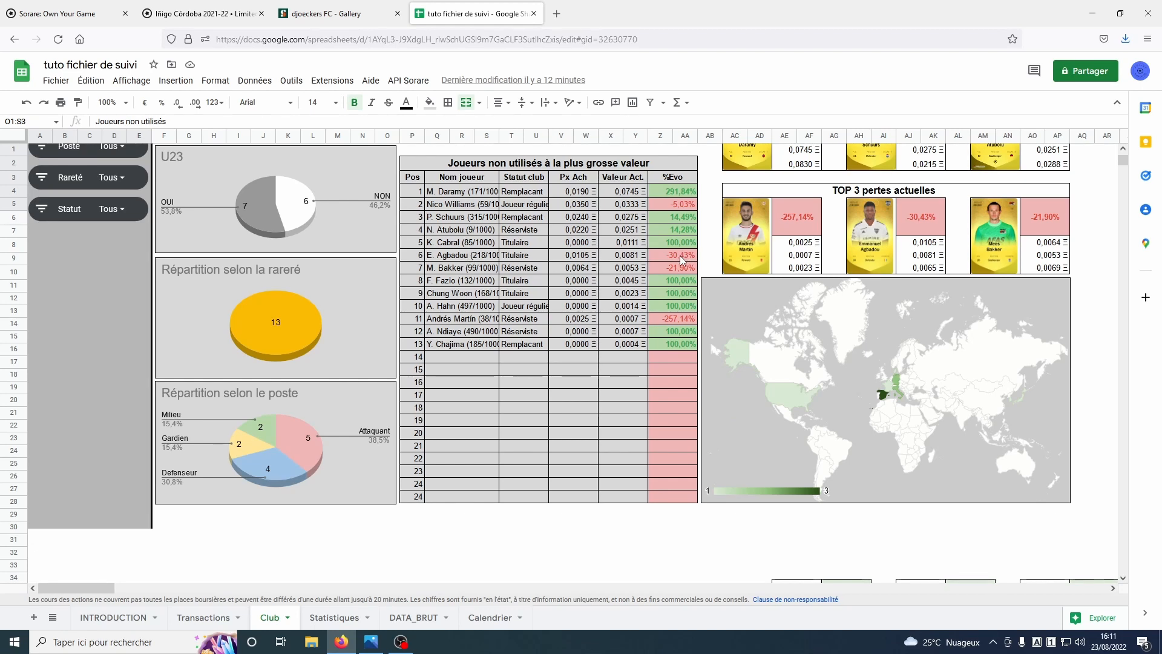
scroll(681, 260, up, 3)
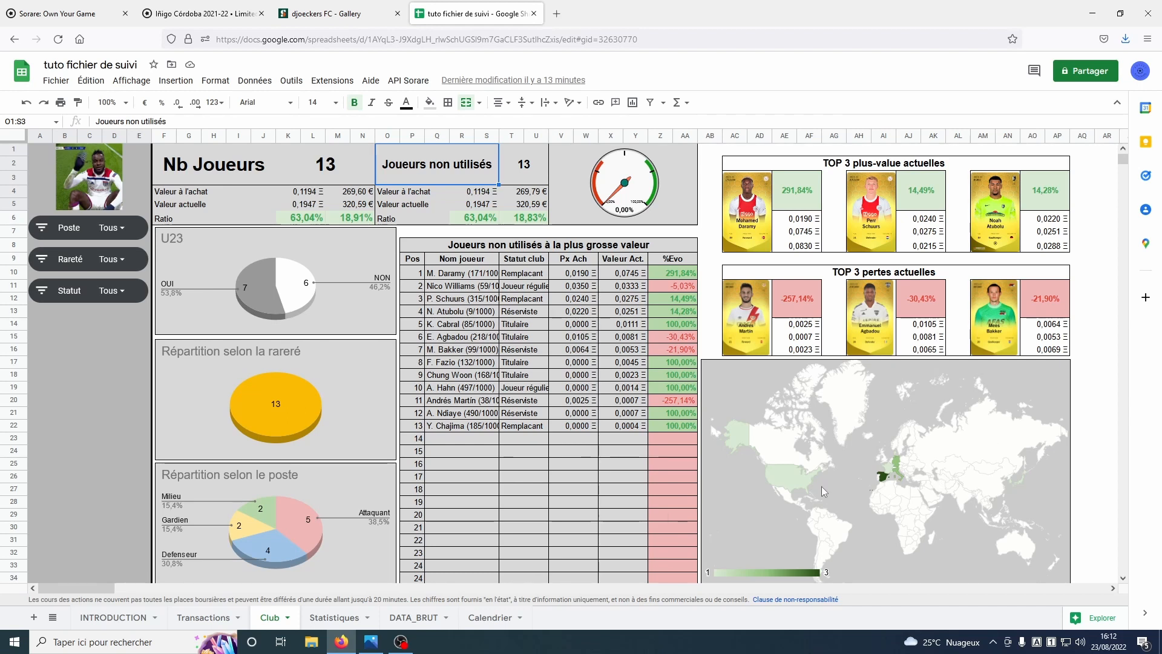
Fill the All Star Limited team with goalkeeper N. Atubolu (9/1000) and defenders E. Agbadou (218/1000) and P. Schuurs (315/1000).
scroll(817, 478, down, 5)
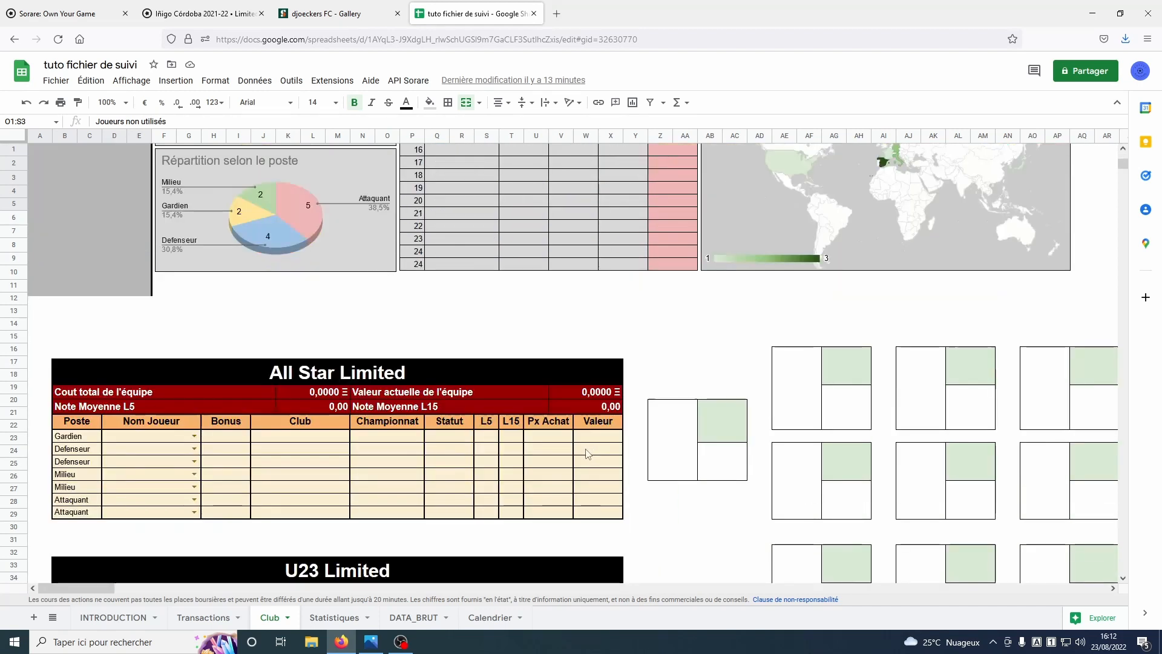
scroll(581, 466, down, 5)
scroll(183, 309, up, 2)
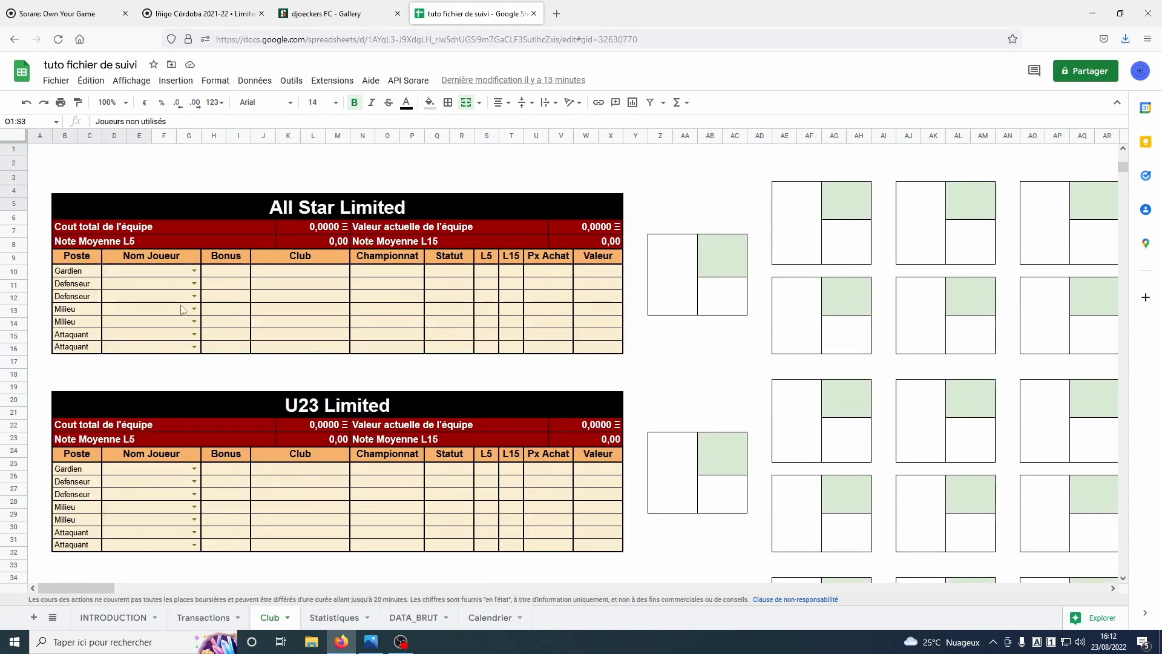
click(165, 273)
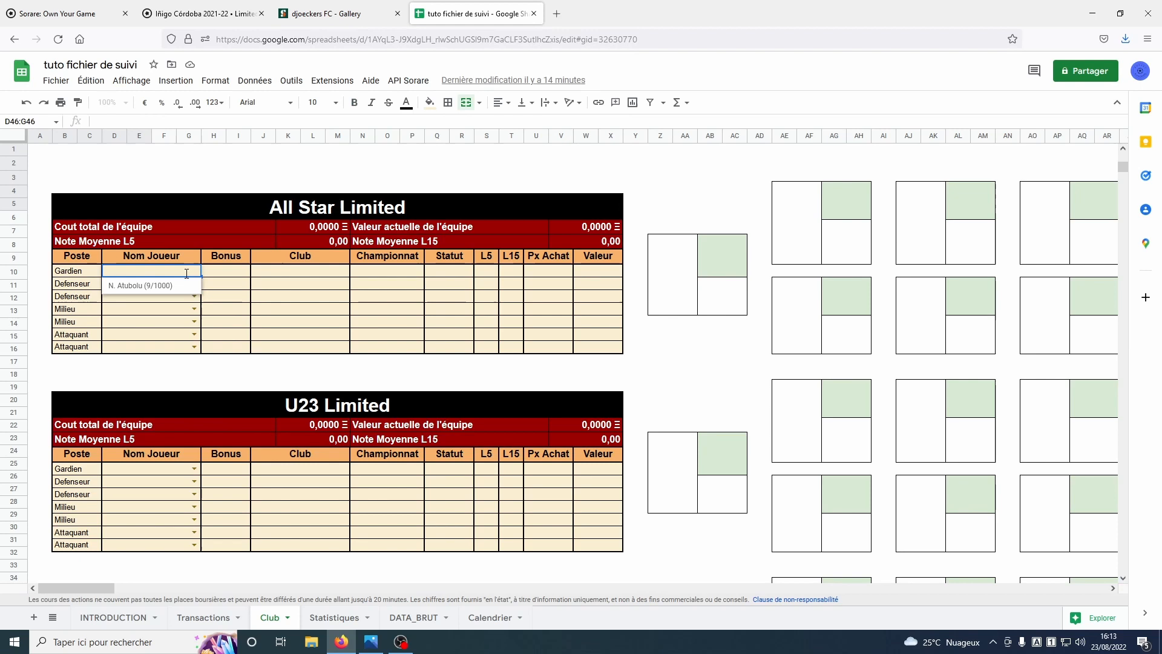
click(142, 286)
click(193, 284)
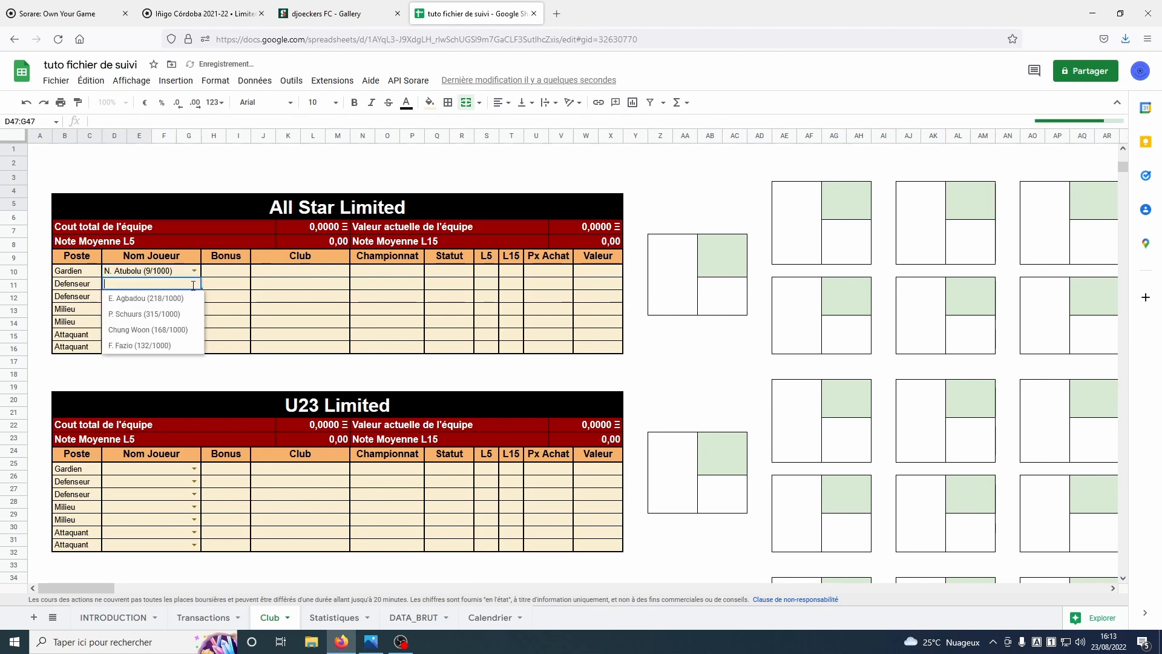
click(147, 299)
click(193, 296)
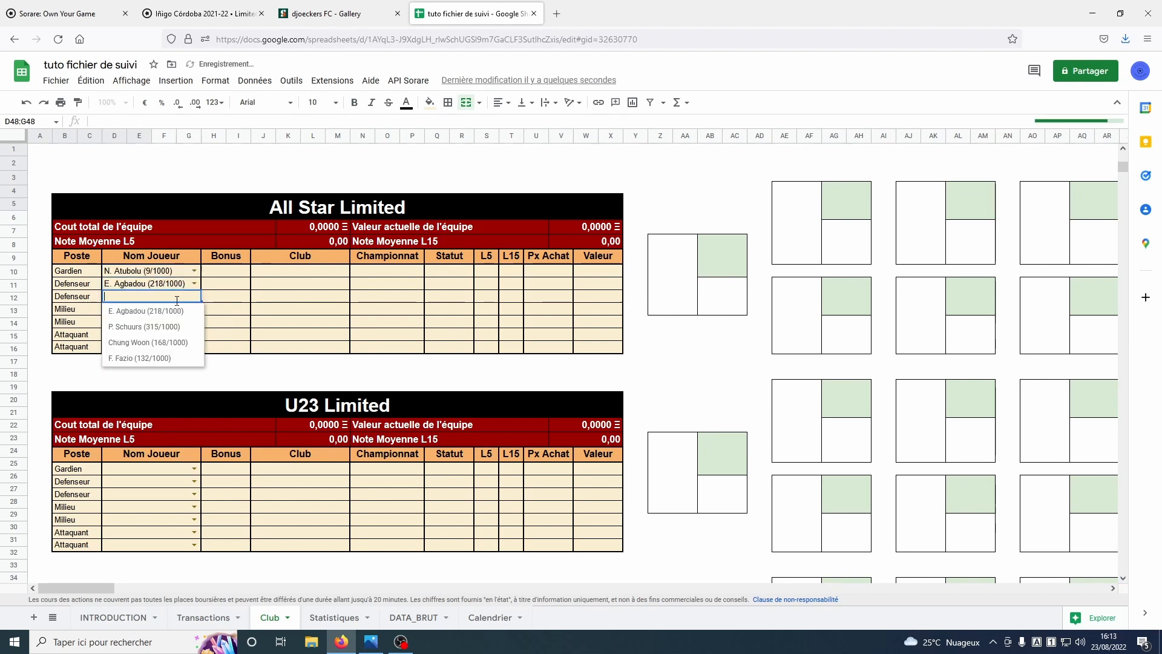
click(148, 327)
Choose A. Hahn (497/1000) and Y. Chajima (185/1000) as the two Milieu players of the All Star Limited team.
click(194, 308)
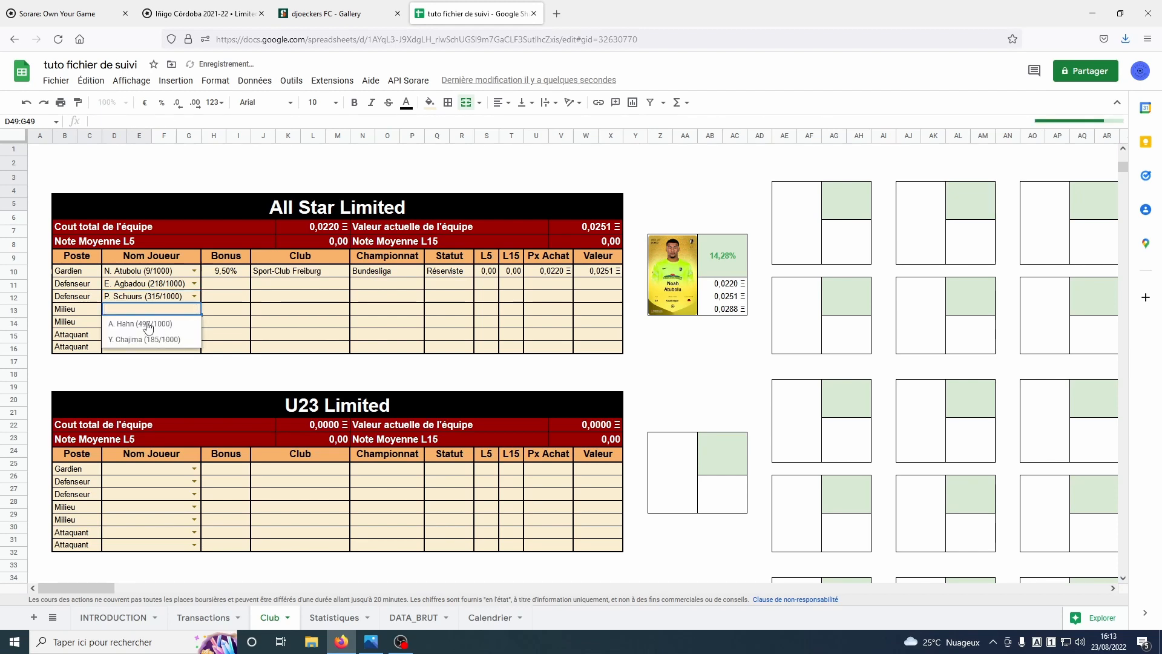
click(160, 324)
click(194, 321)
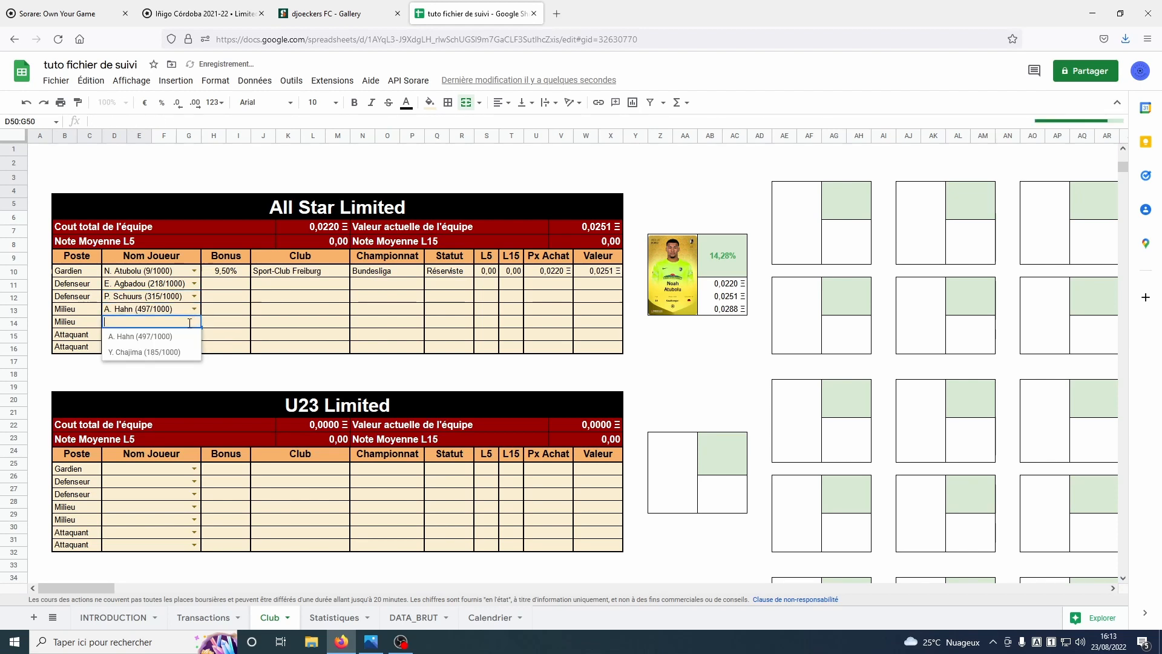
click(143, 352)
Choose M. Daramy (171/1000) and Nico Williams (59/1000) as the two Attaquant players of the All Star Limited team.
click(194, 334)
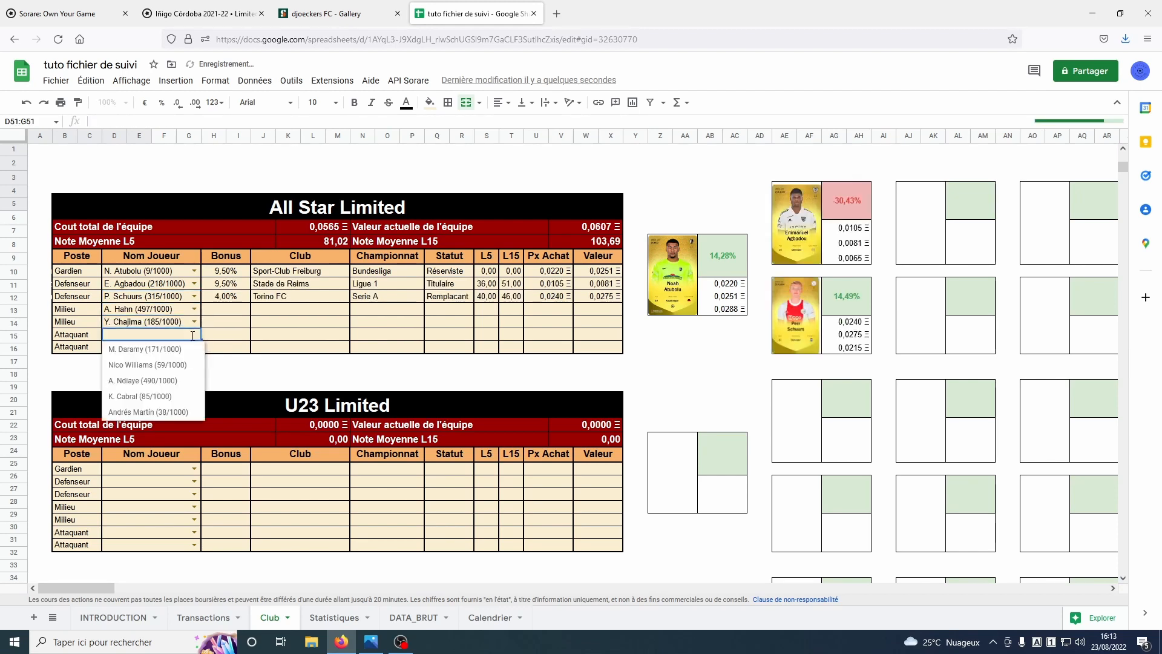
click(145, 350)
click(194, 347)
click(149, 378)
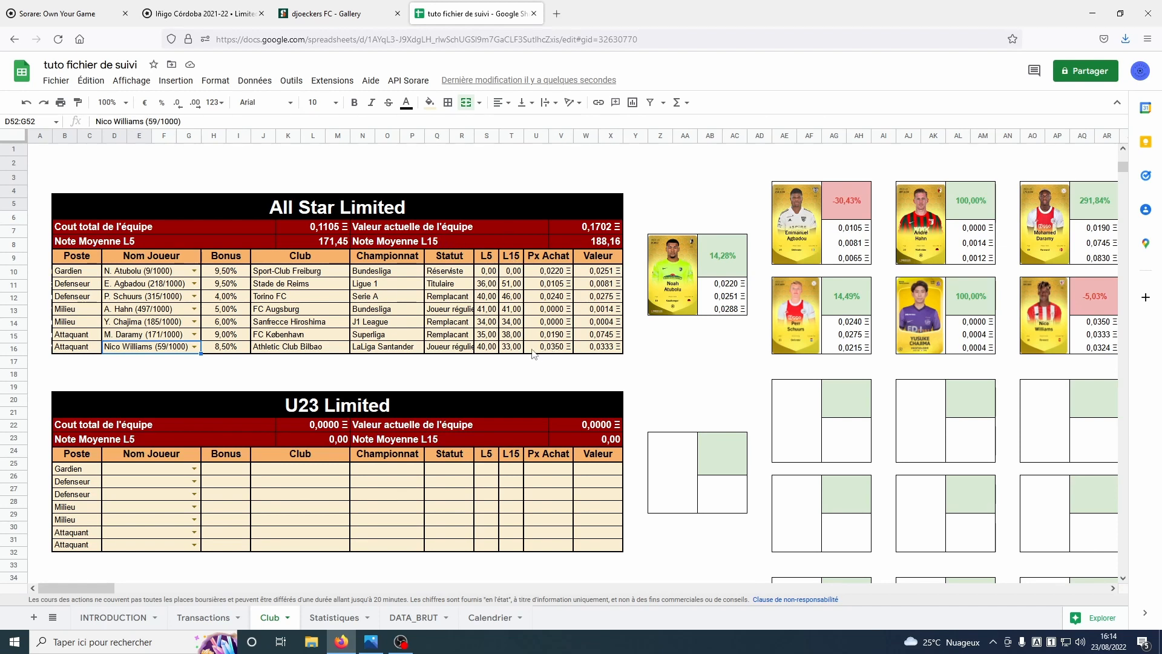
In the Statistiques sheet, show the sale details of Georginio Rutter 2021-22 • Limited 324/1000.
scroll(427, 326, up, 2)
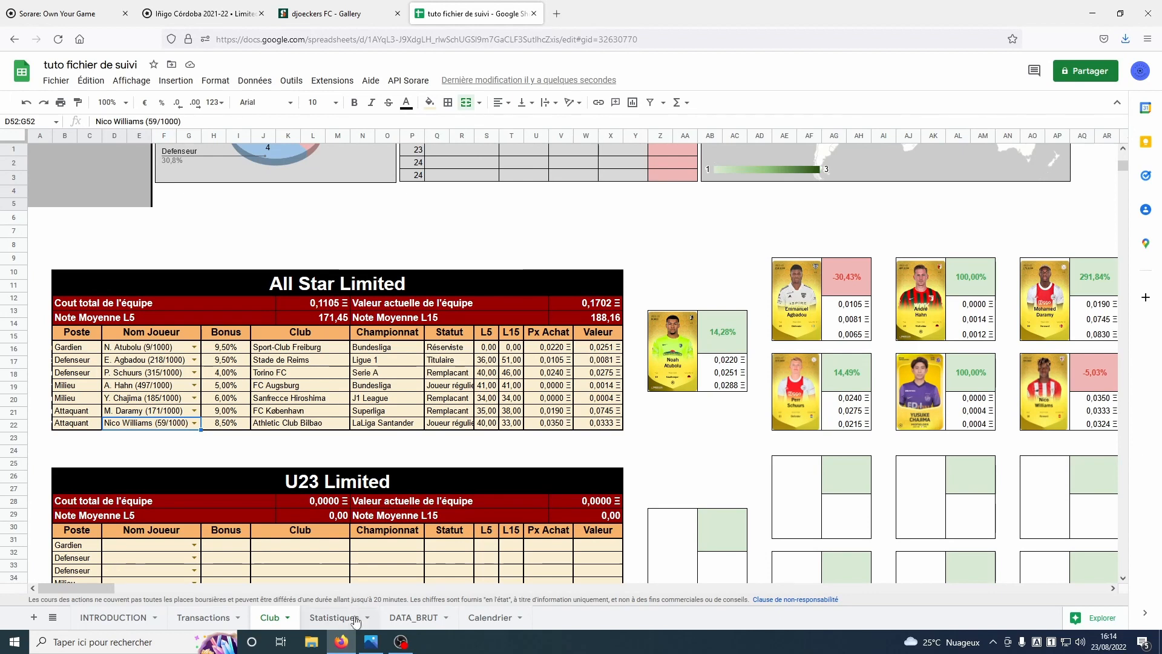
click(334, 617)
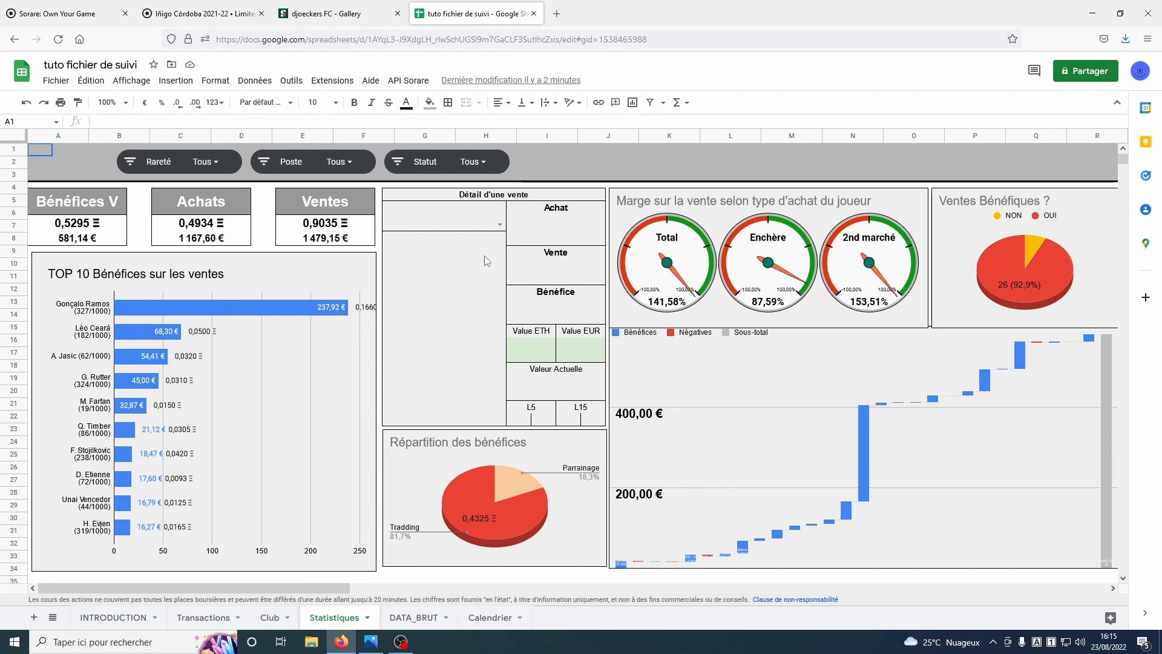
click(500, 224)
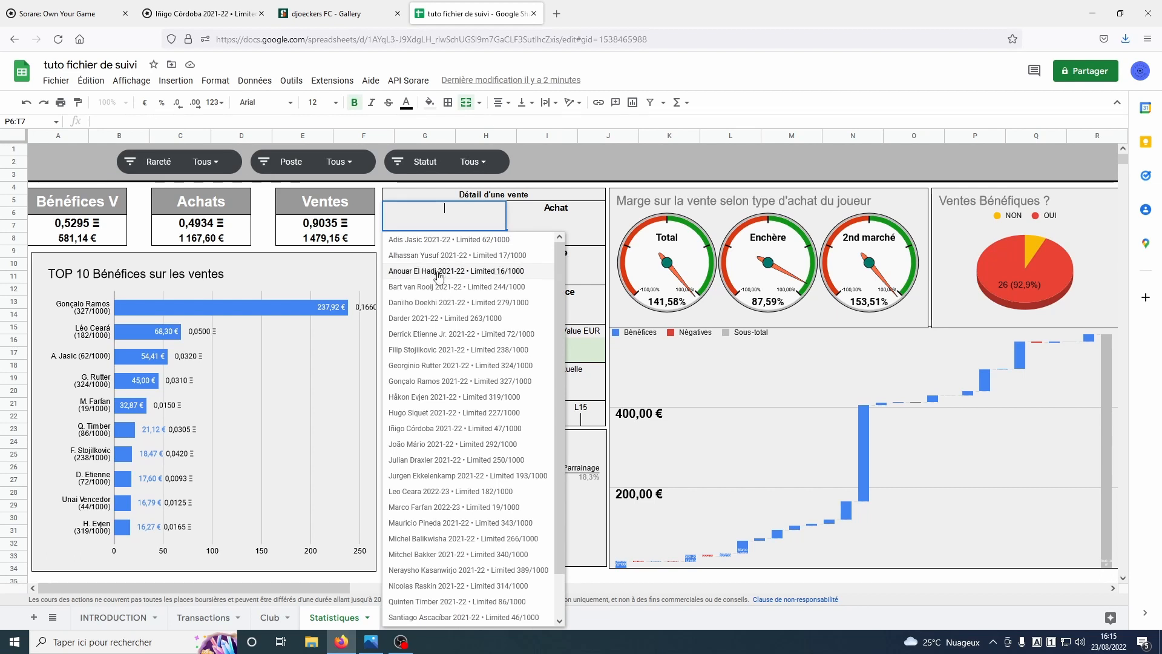
click(423, 365)
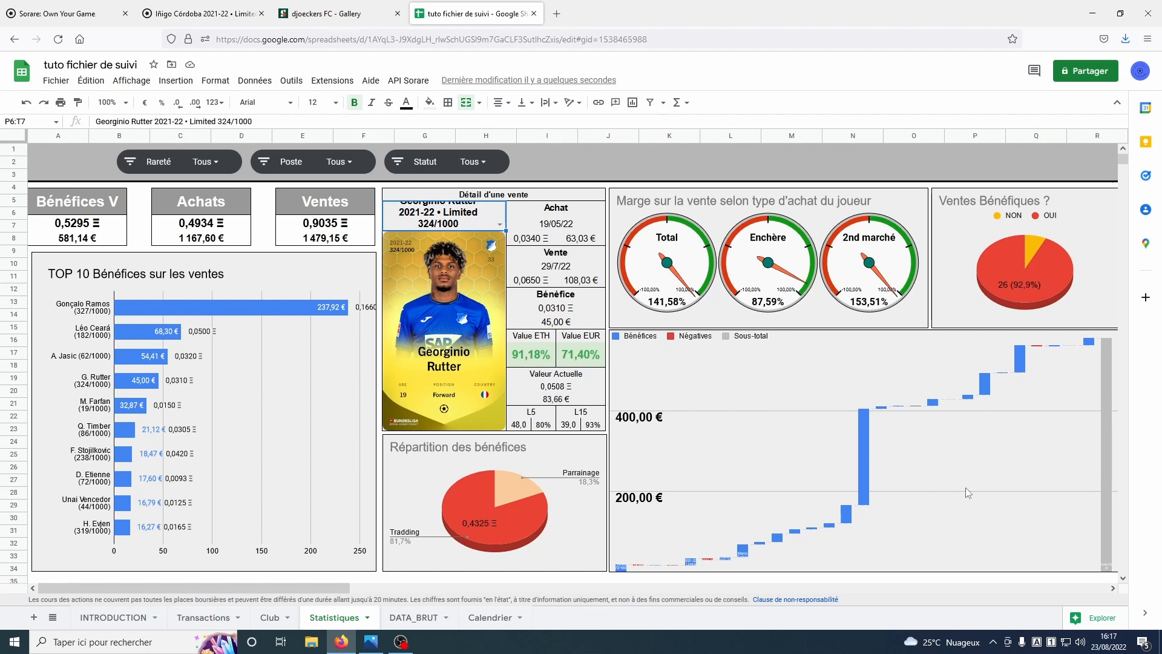
Look over the raw operations in DATA_BRUT and the league schedule in Calendrier, and return to the Transactions sheet.
click(418, 616)
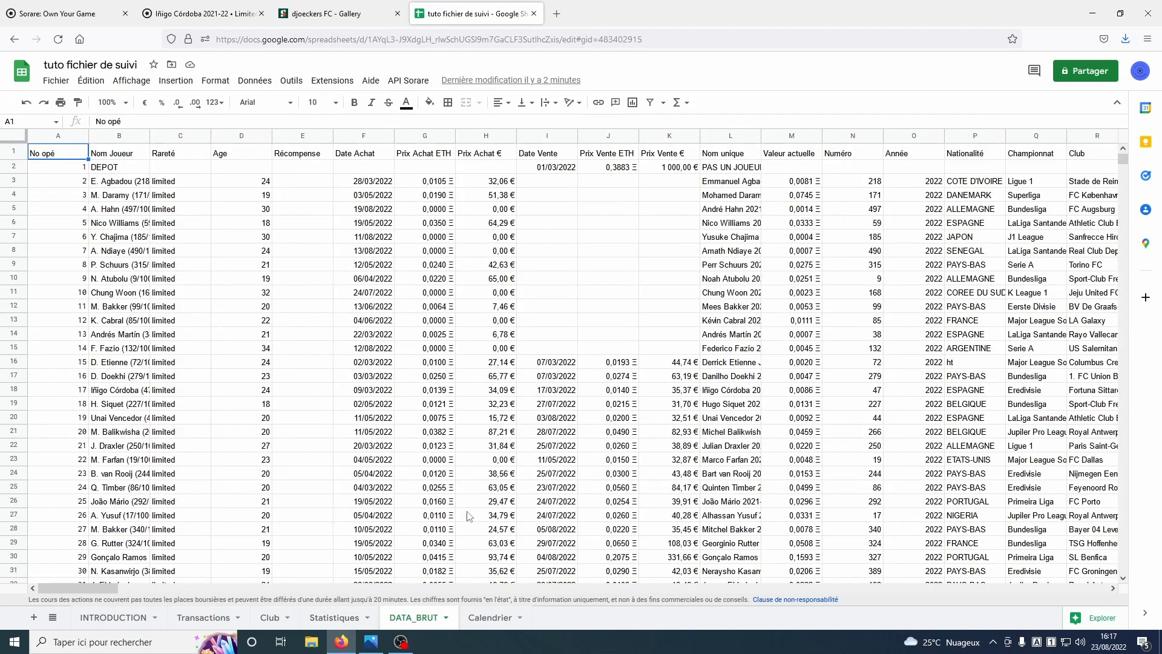
click(496, 619)
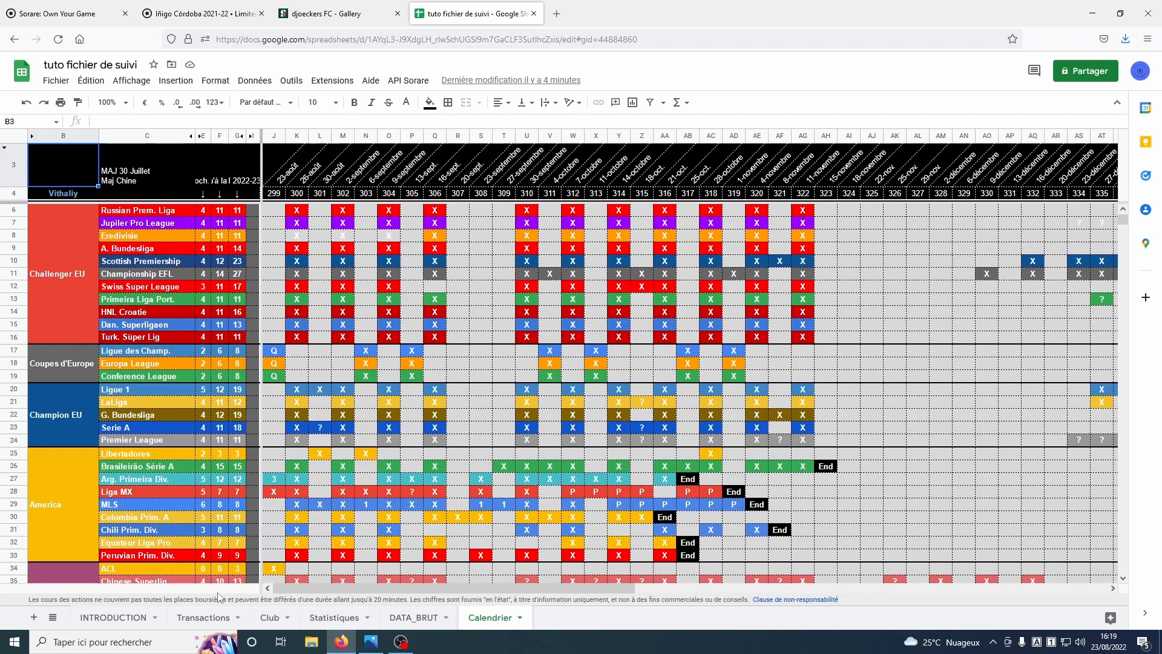
click(206, 617)
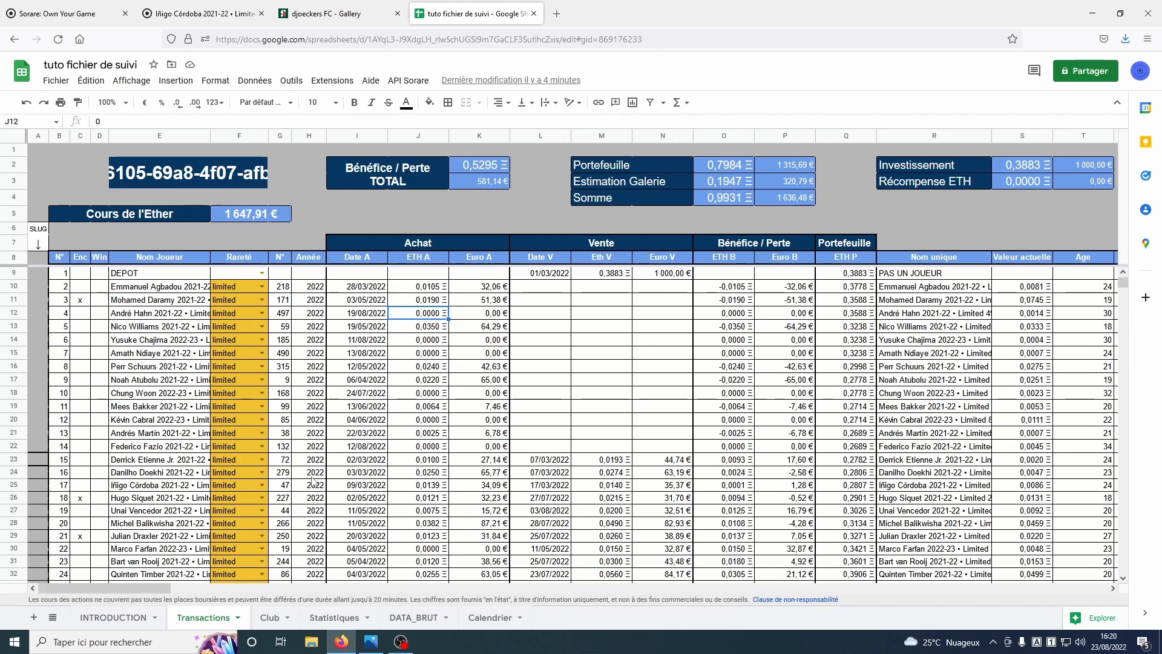
Switch to the Windows image viewer and look through unknown.png, unknown2.png, unknown3.png and unknown4.png.
click(371, 641)
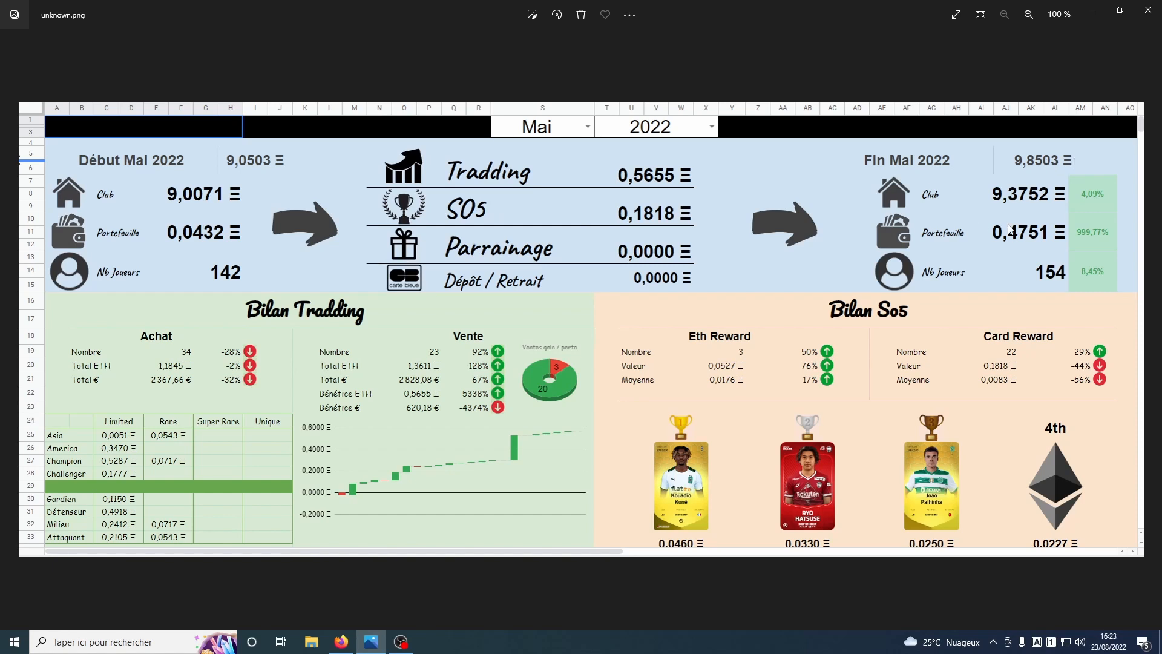
click(1131, 336)
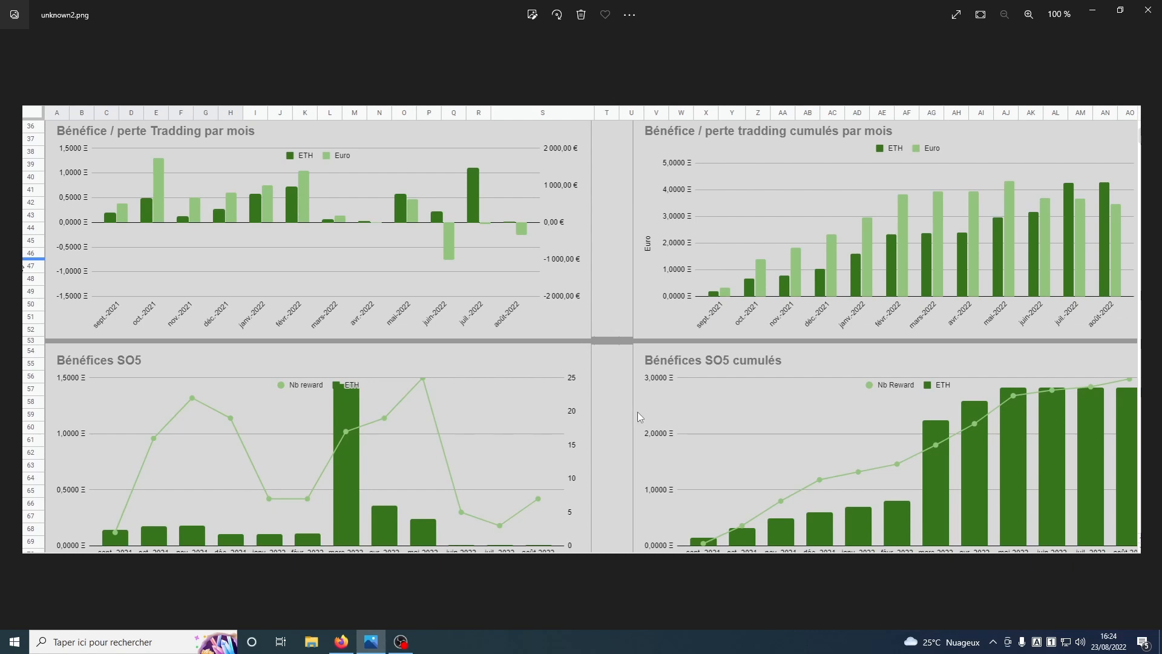
click(1142, 330)
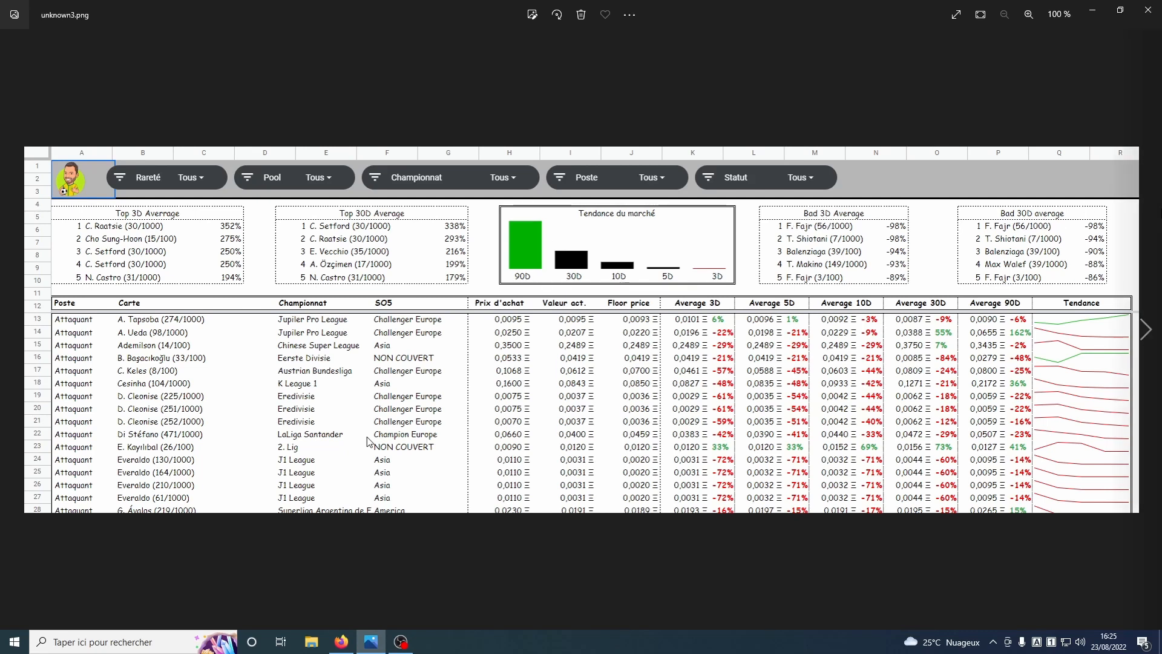
click(1145, 333)
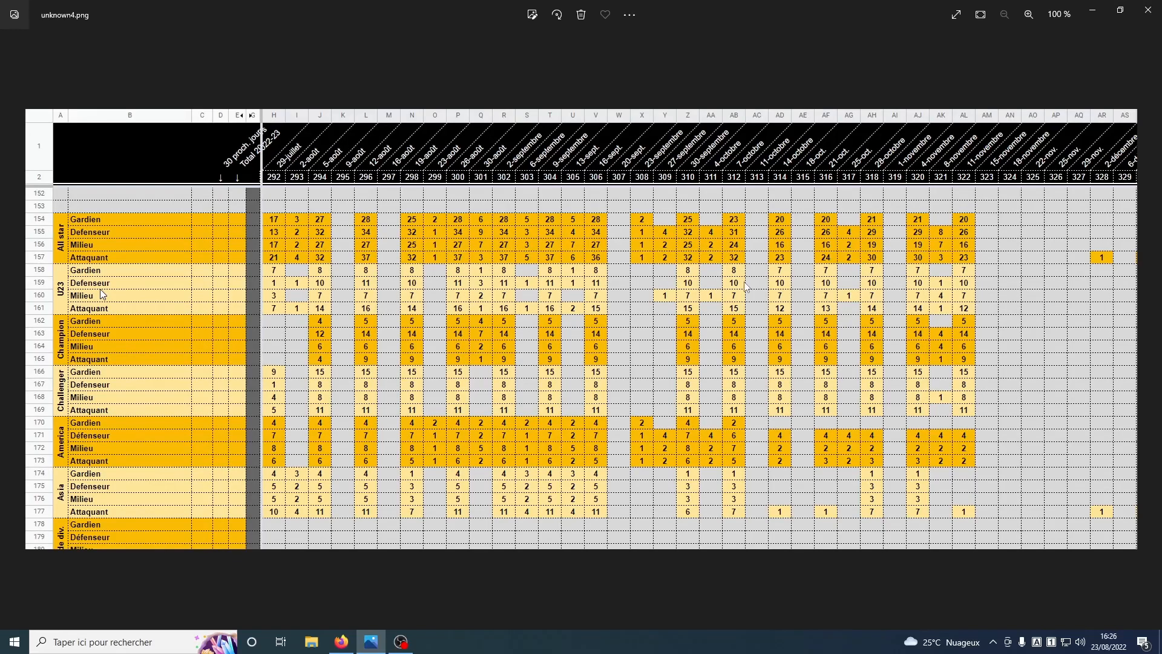